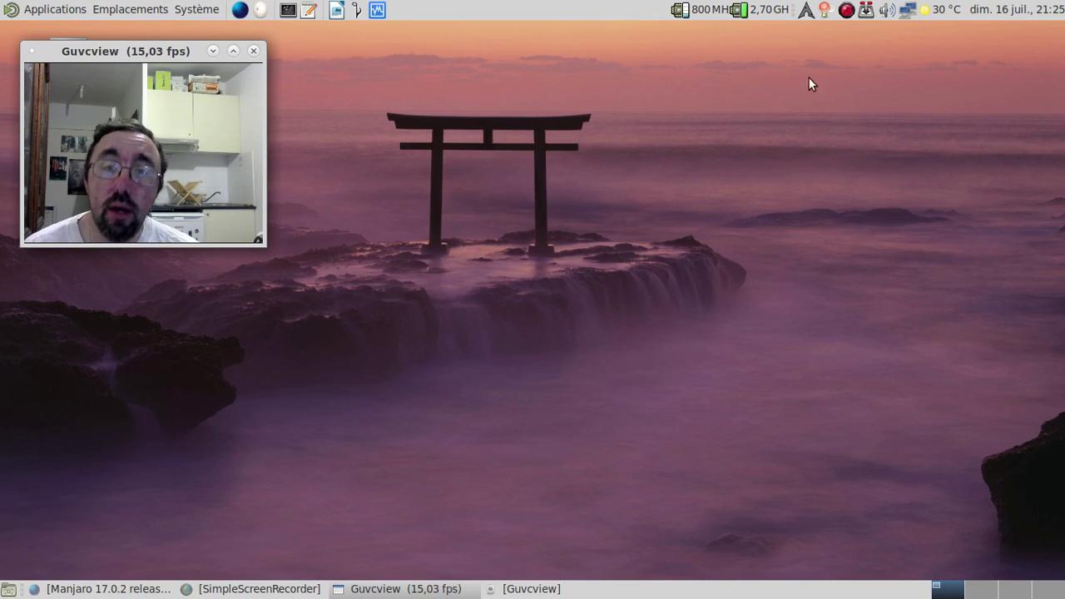
- View the Manjaro 17.0.2 release announcement in the browser and close the browser window
left_click(125, 588)
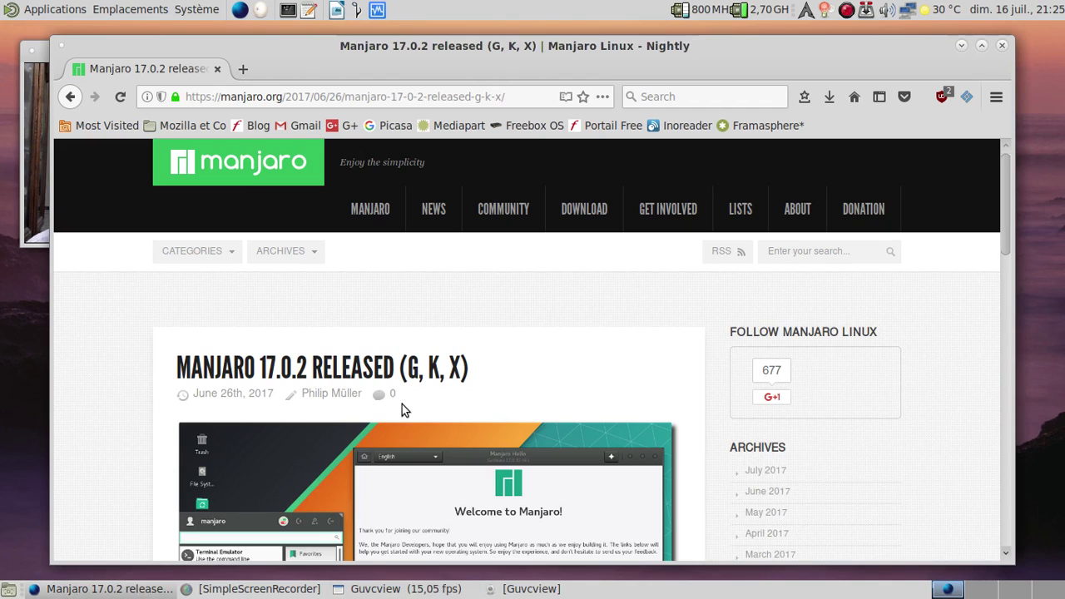
left_click(33, 227)
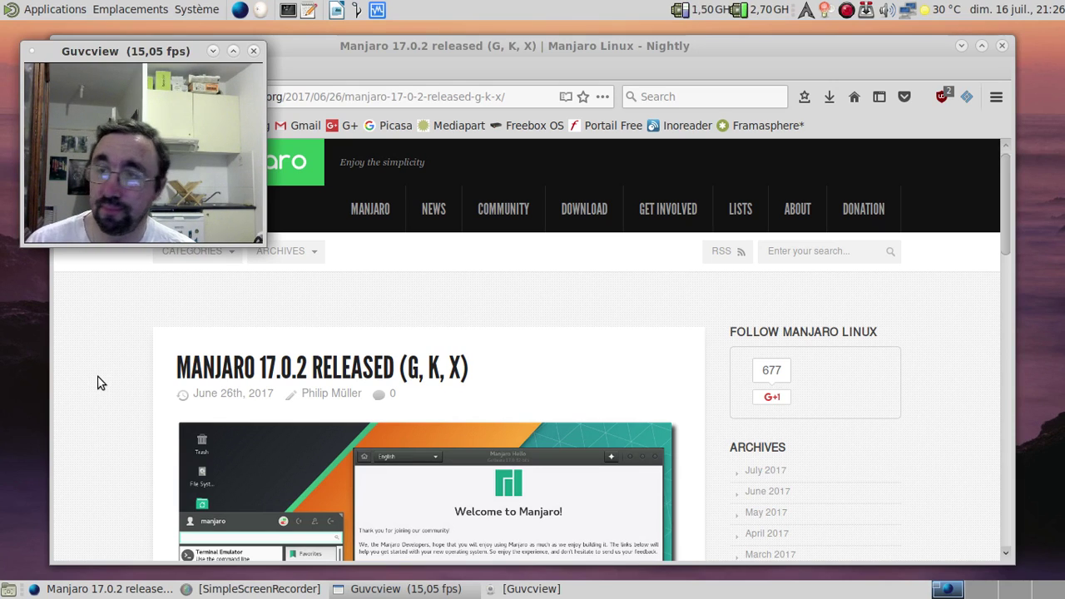
left_click(1004, 46)
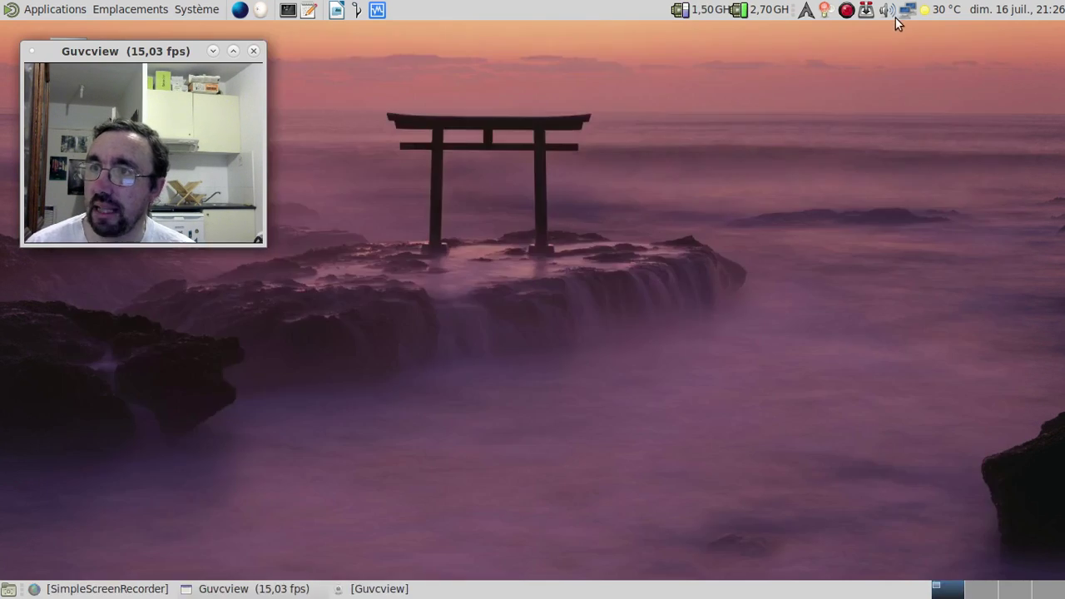
- Bring up the Transmission window and quit the program to stop sharing the Manjaro ISO
left_click(864, 11)
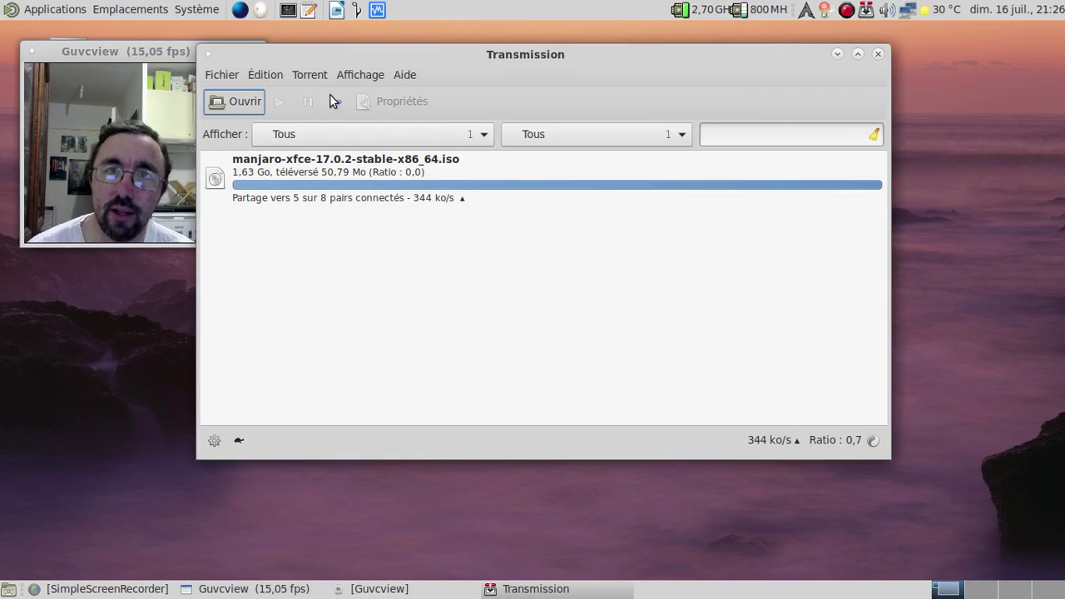
left_click(235, 74)
left_click(268, 213)
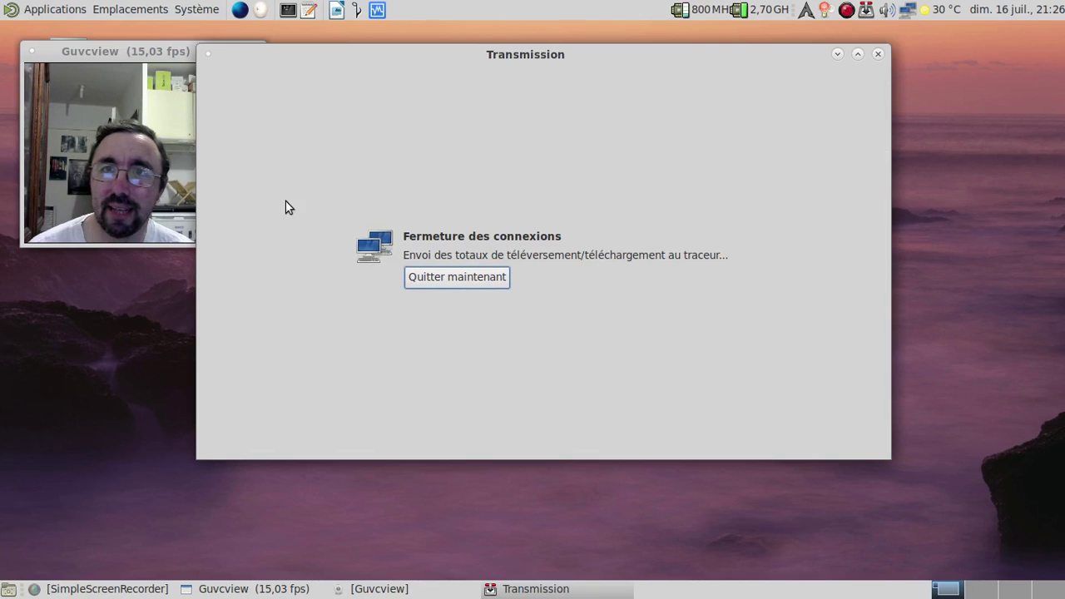
- Open VirtualBox and begin a new virtual machine of type Linux, version Arch Linux (64-bit)
left_click(376, 10)
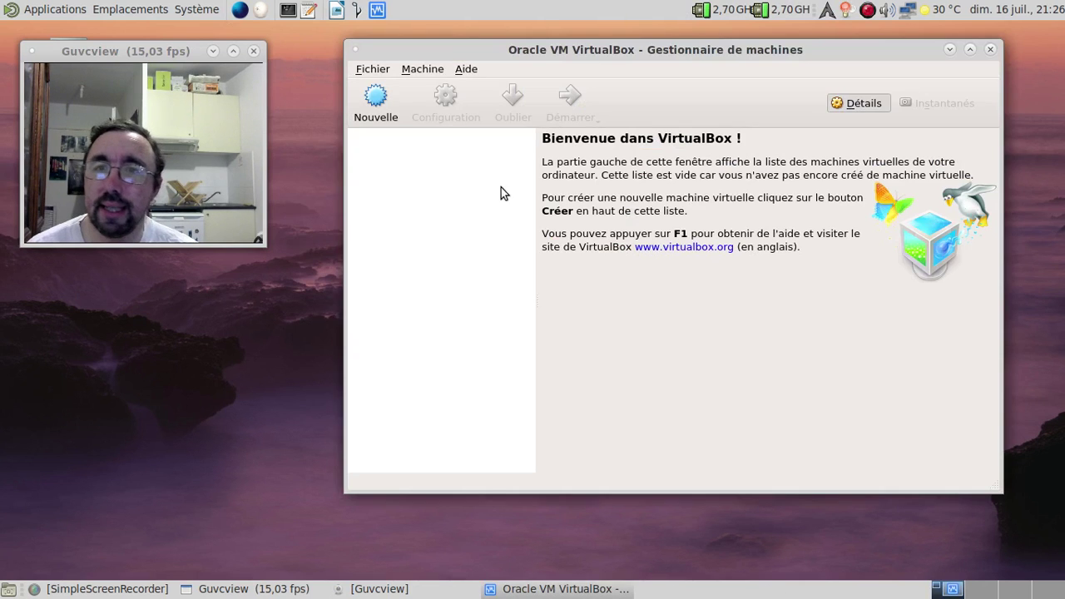
left_click(374, 101)
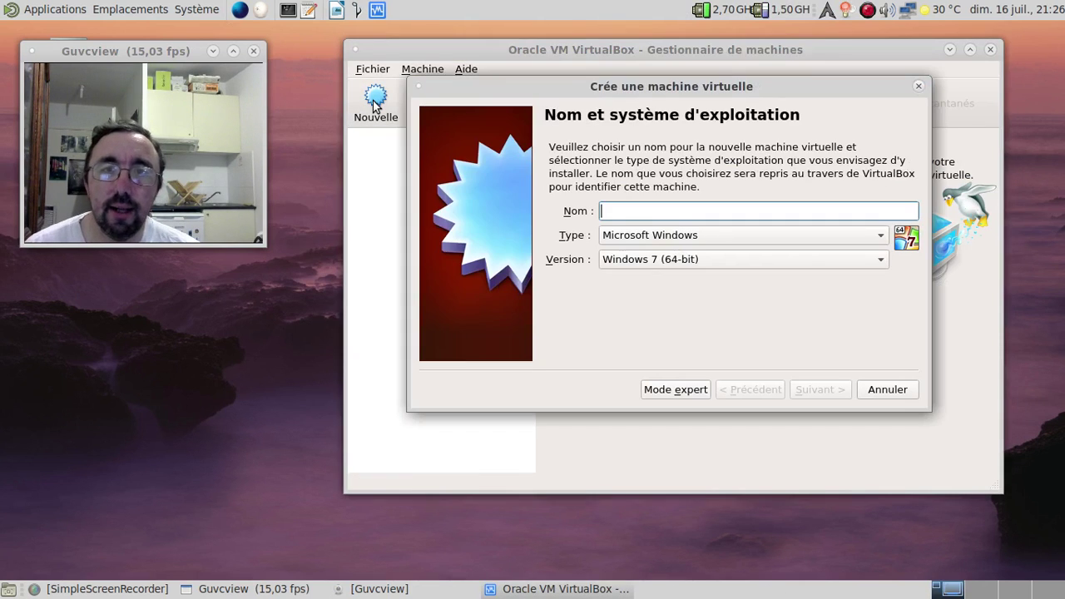
left_click(681, 240)
left_click(674, 256)
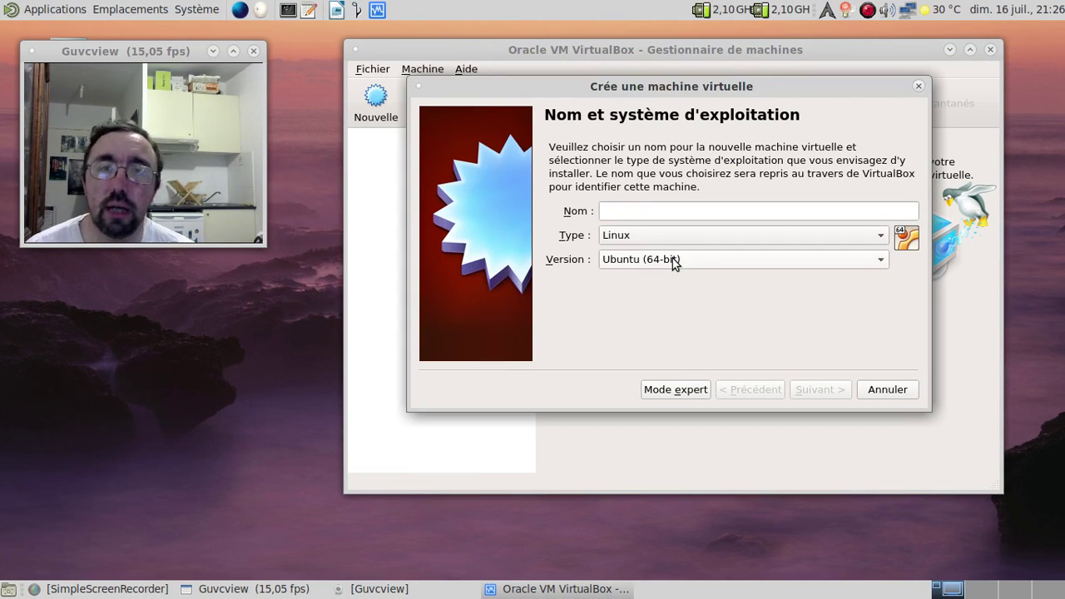
left_click(673, 258)
left_click(677, 136)
- Name the new virtual machine "Manjaro Linux 17.0.2" and proceed to the memory size
left_click(643, 208)
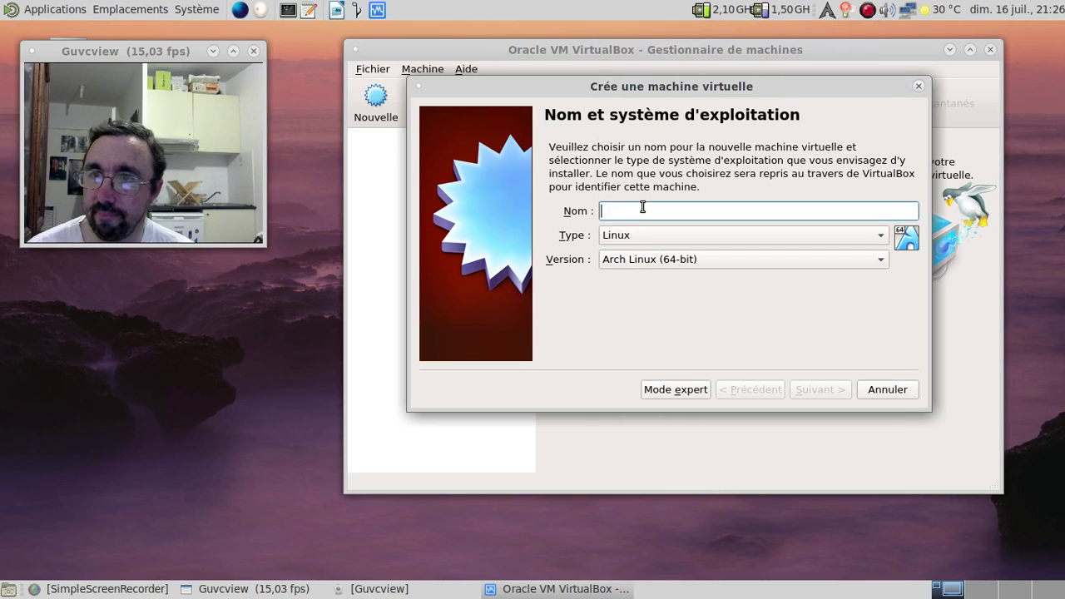
type("Manj")
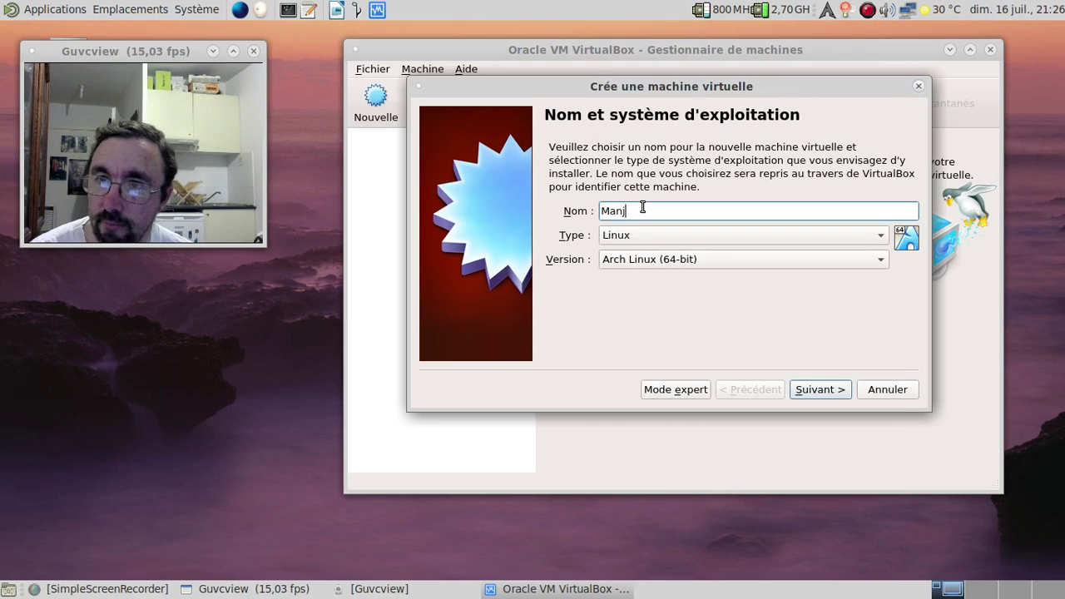
type("aro-Lio")
key("BackSpace")
type("u")
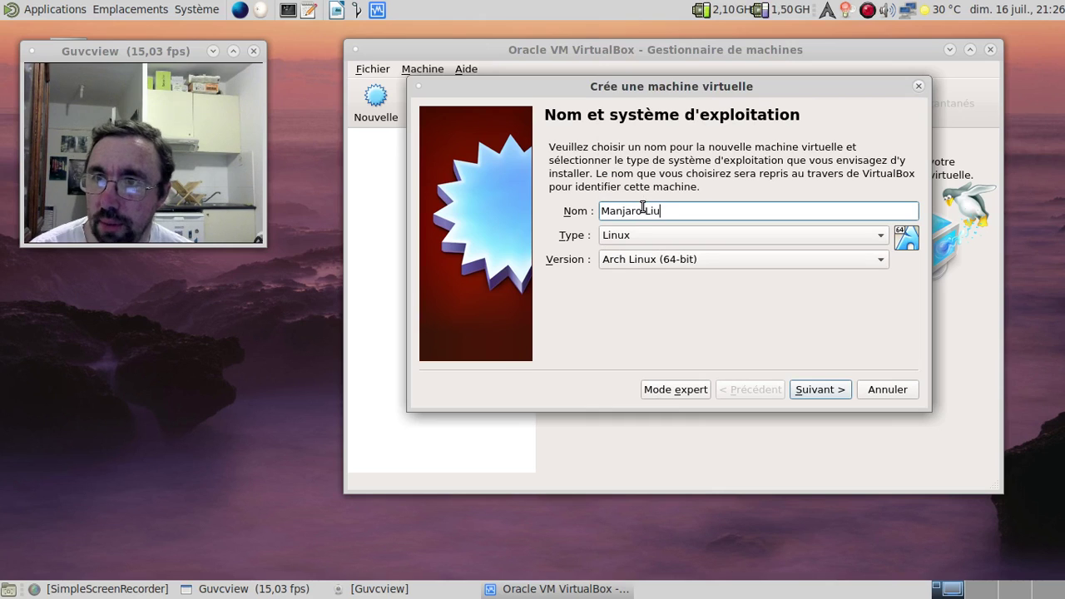
type("nux 17.0.2")
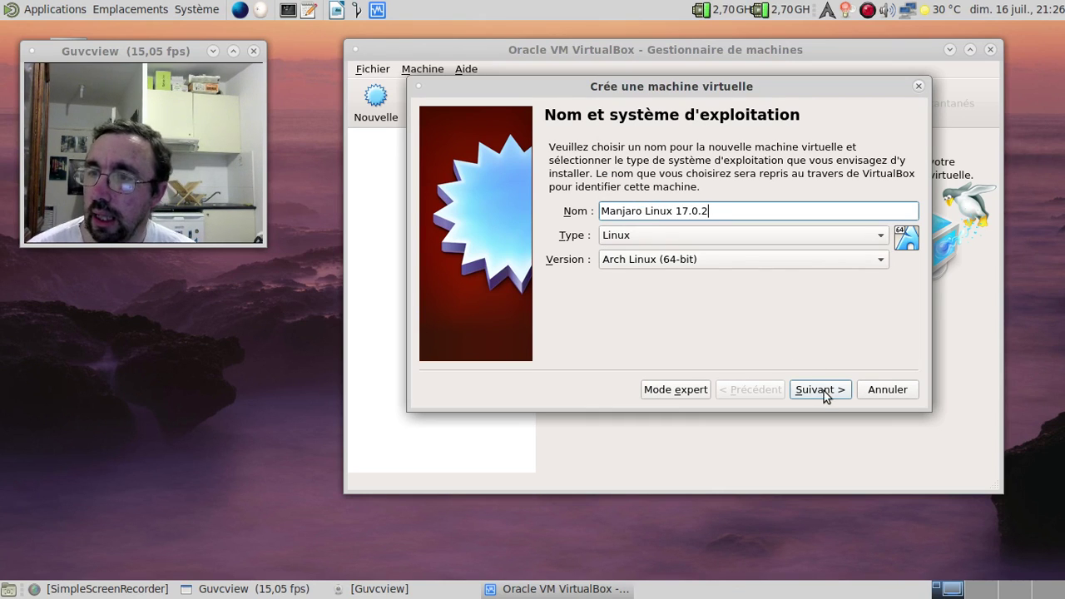
left_click(827, 393)
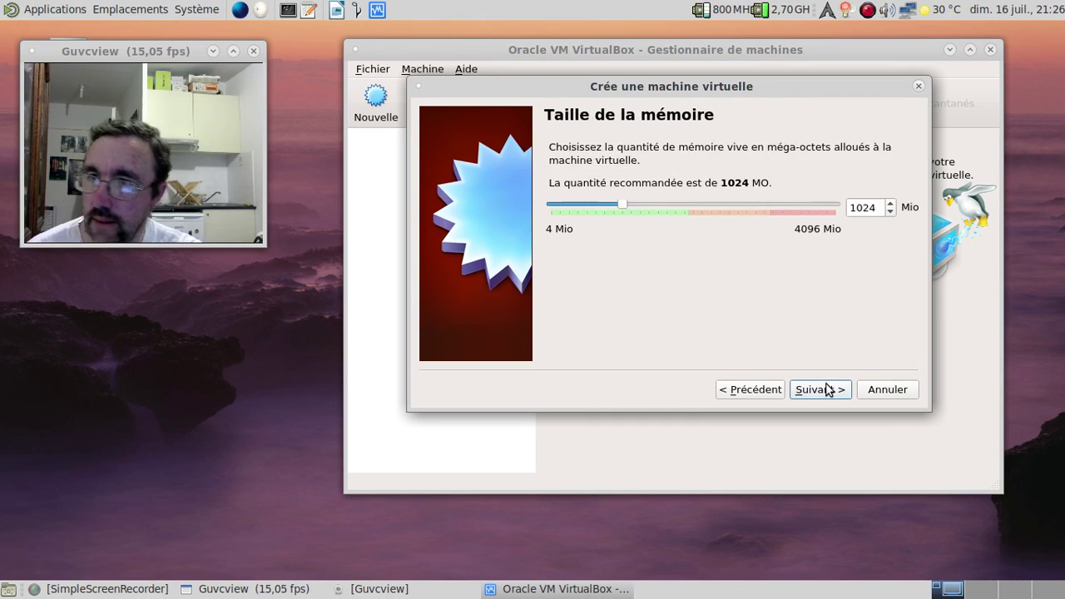
- Allocate 2048 MB of memory to the virtual machine and choose to create a new virtual hard disk
left_click_drag(883, 214, 833, 211)
type("2048")
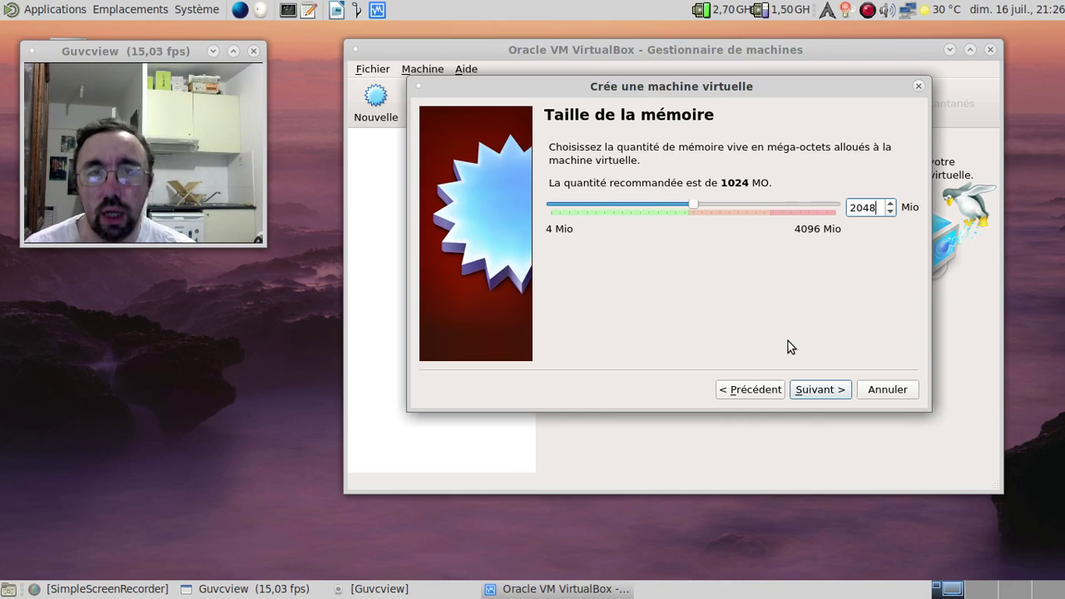
left_click(842, 391)
left_click(841, 387)
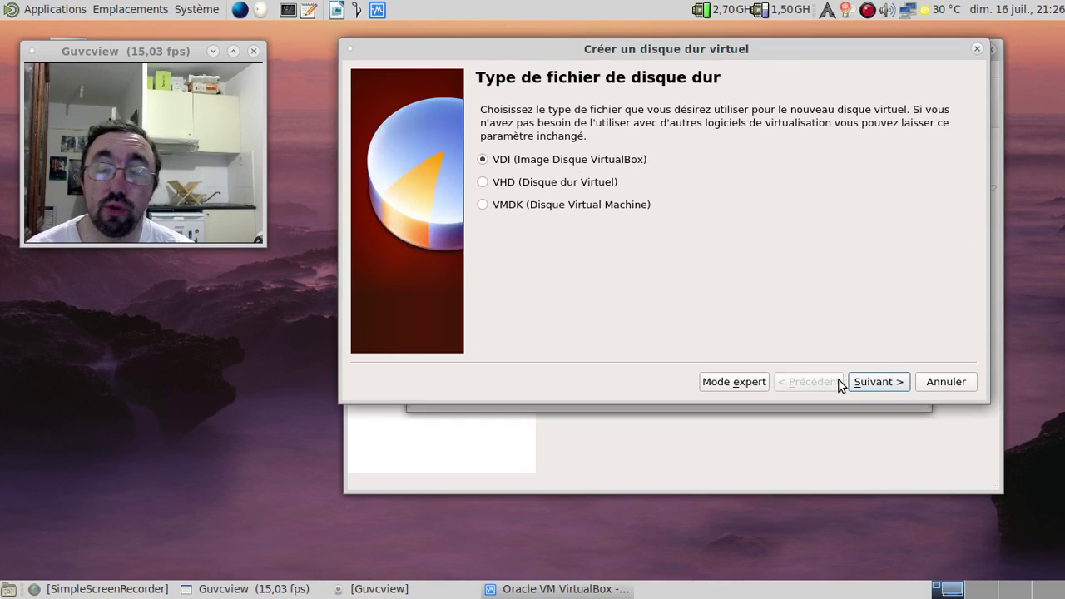
- Create the virtual hard disk as a VDI image with a size of 128 GB
left_click(868, 387)
left_click(868, 383)
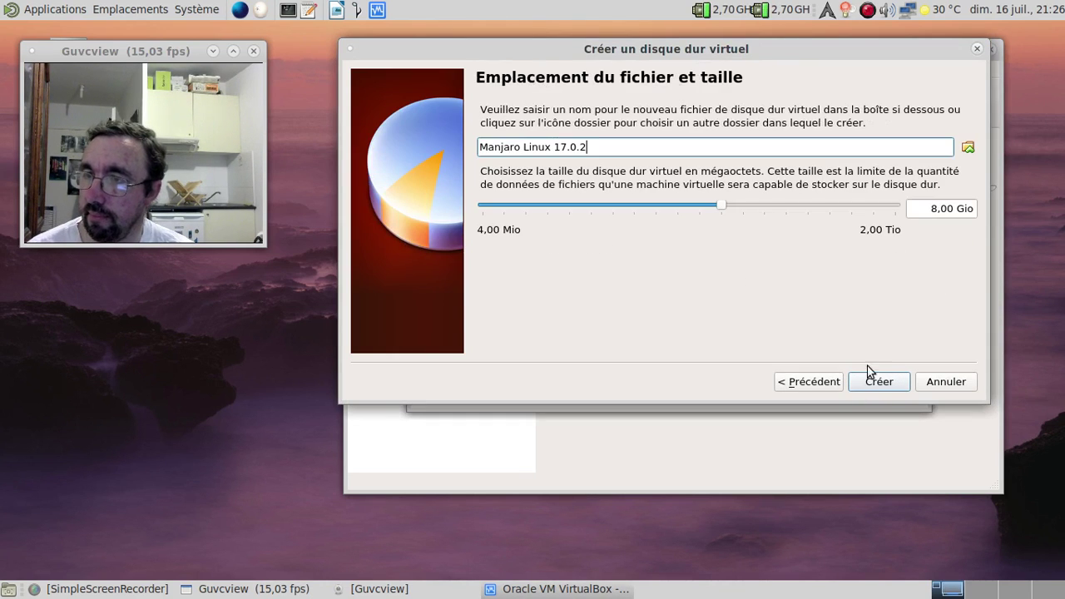
left_click(924, 211)
type("12")
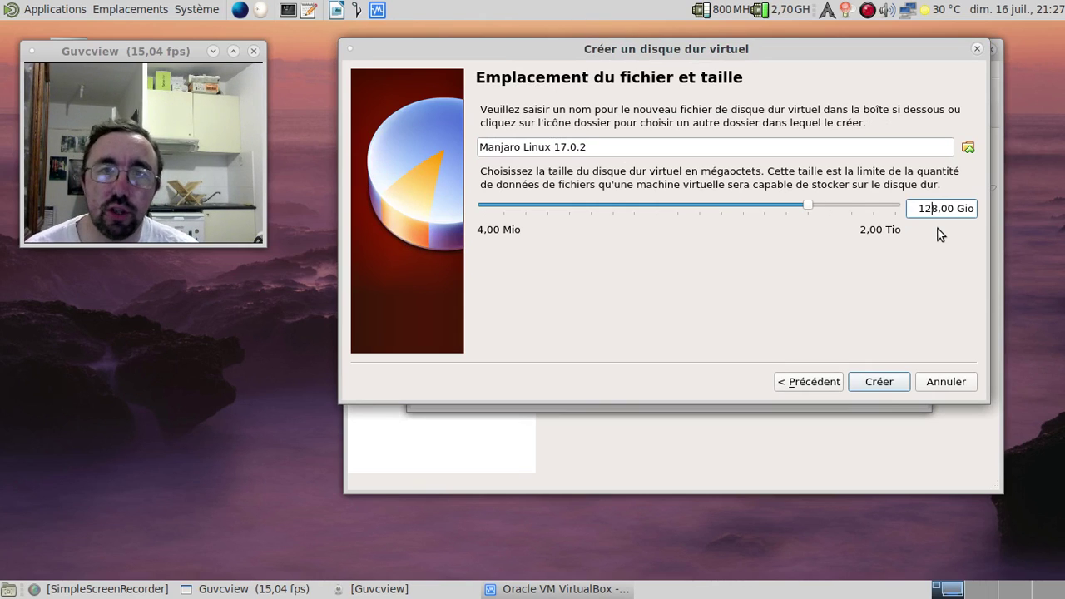
left_click(896, 385)
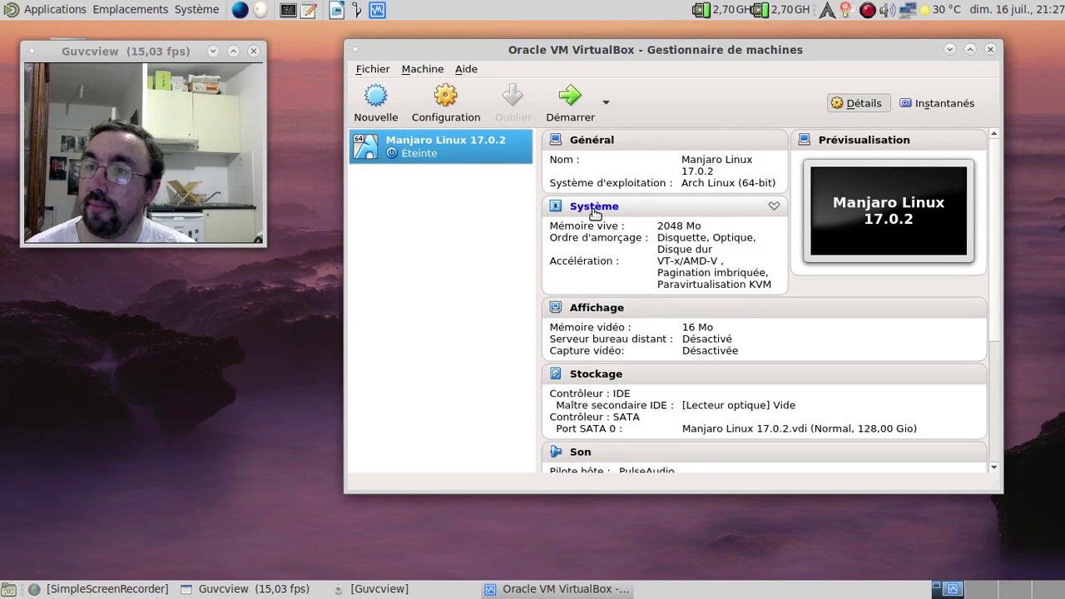
- In the machine's system settings, exclude the floppy from the boot order and move the hard disk above the optical drive
left_click(594, 210)
left_click(630, 196)
left_click(680, 239)
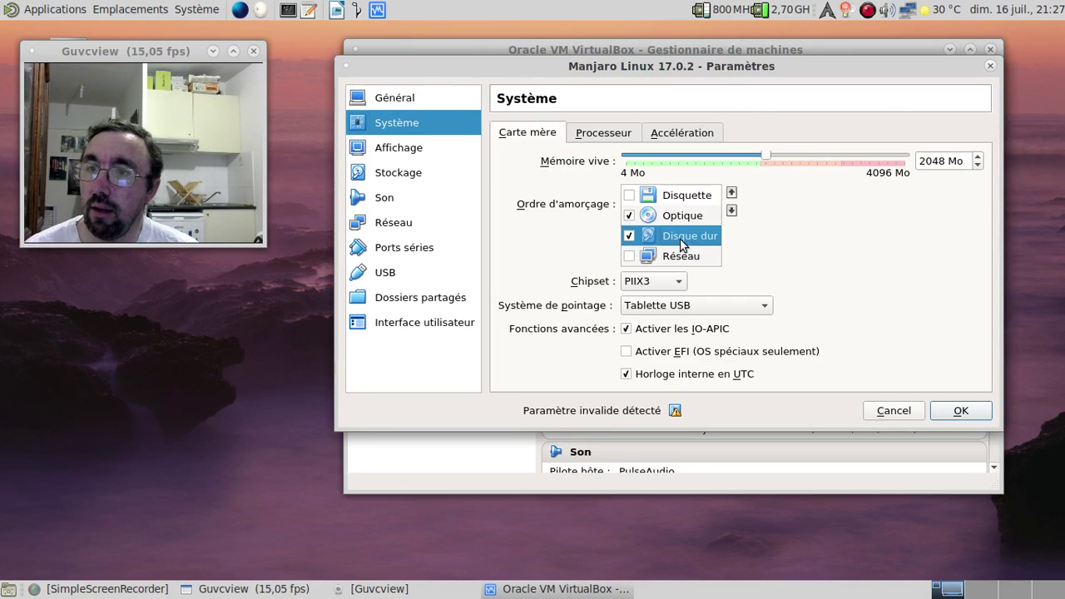
left_click(732, 193)
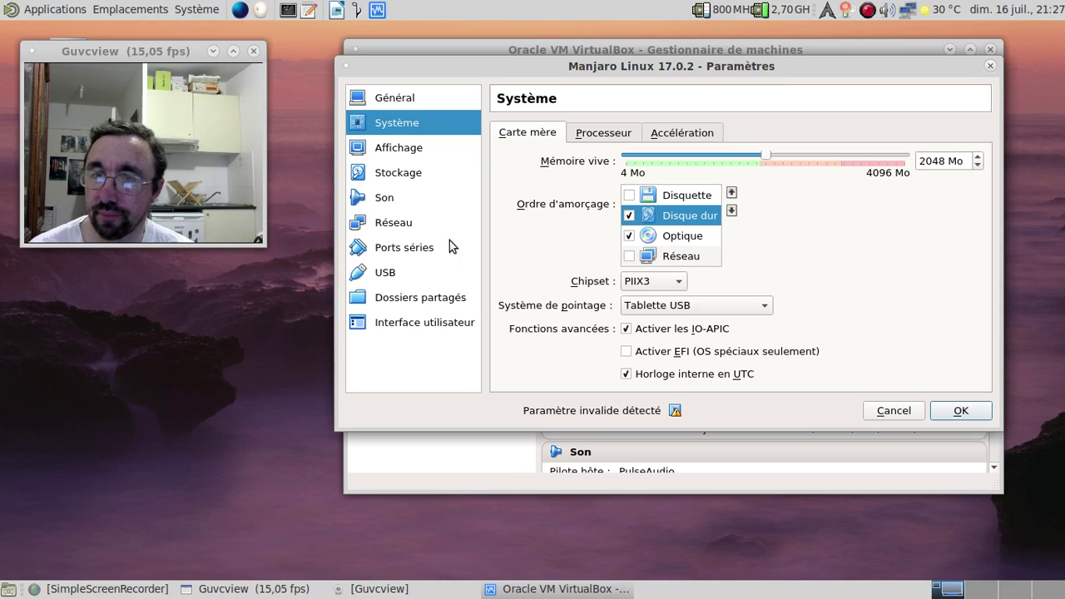
- Set the virtual machine's number of processors to 2
left_click(407, 155)
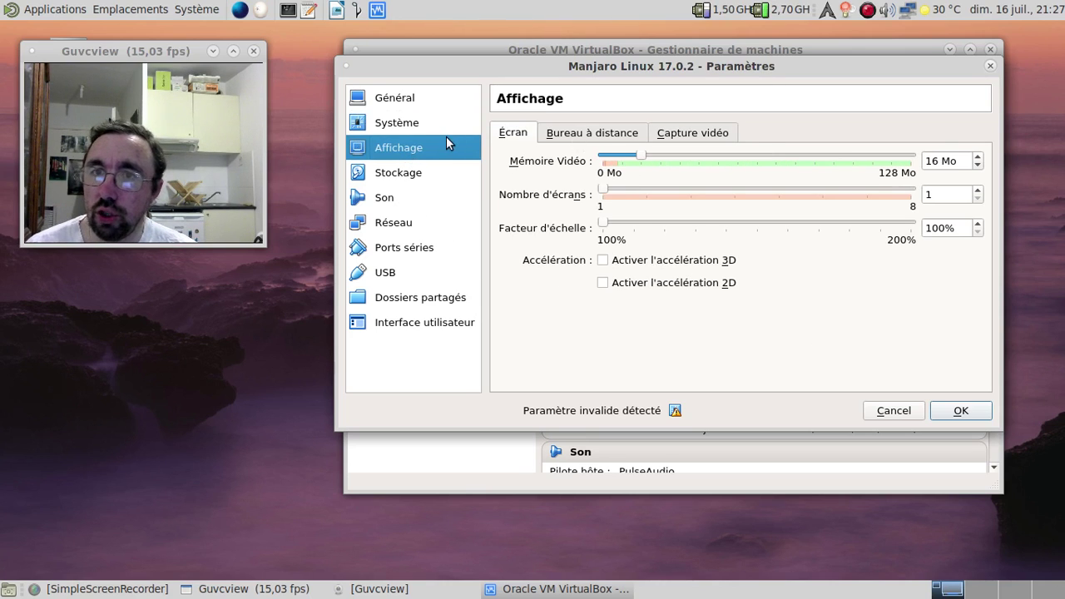
left_click(420, 125)
left_click(597, 136)
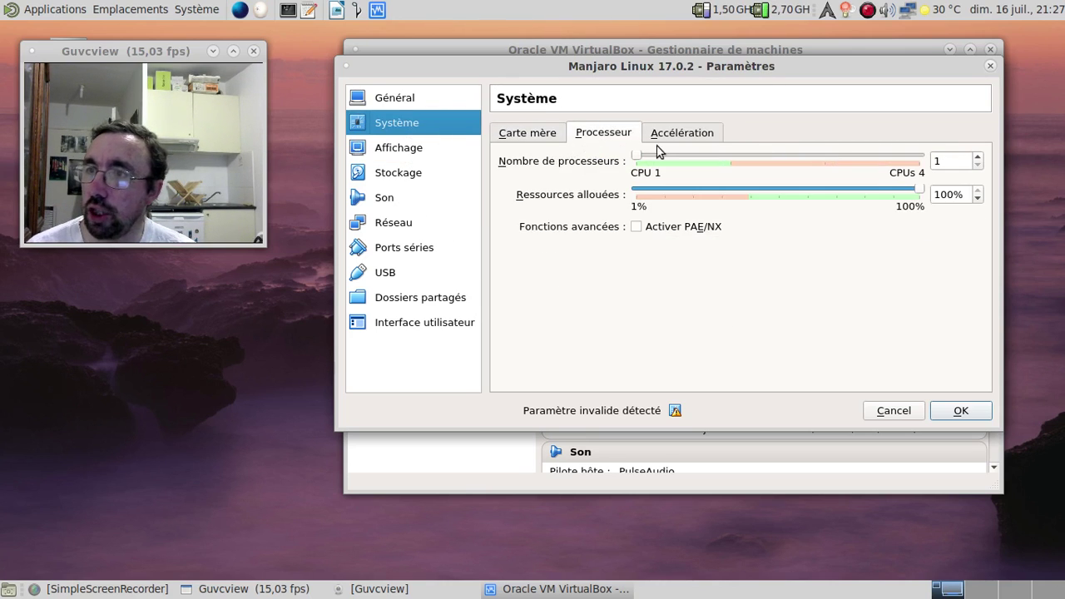
left_click(976, 157)
- Load manjaro-xfce-17.0.2-stable-x86_64.iso from the Public folder into the empty IDE optical drive
left_click(386, 176)
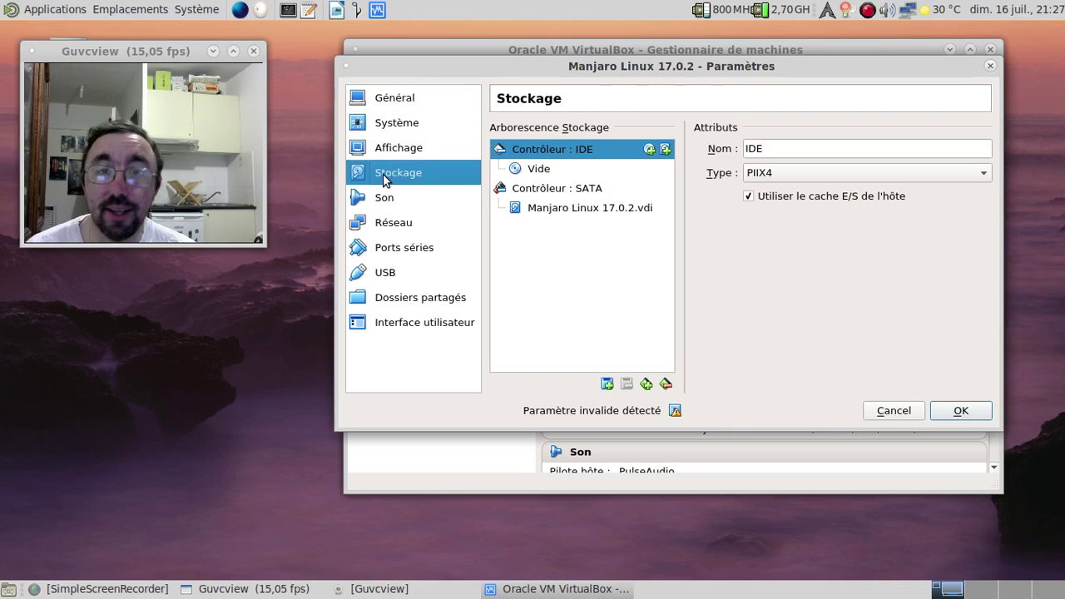
left_click(538, 171)
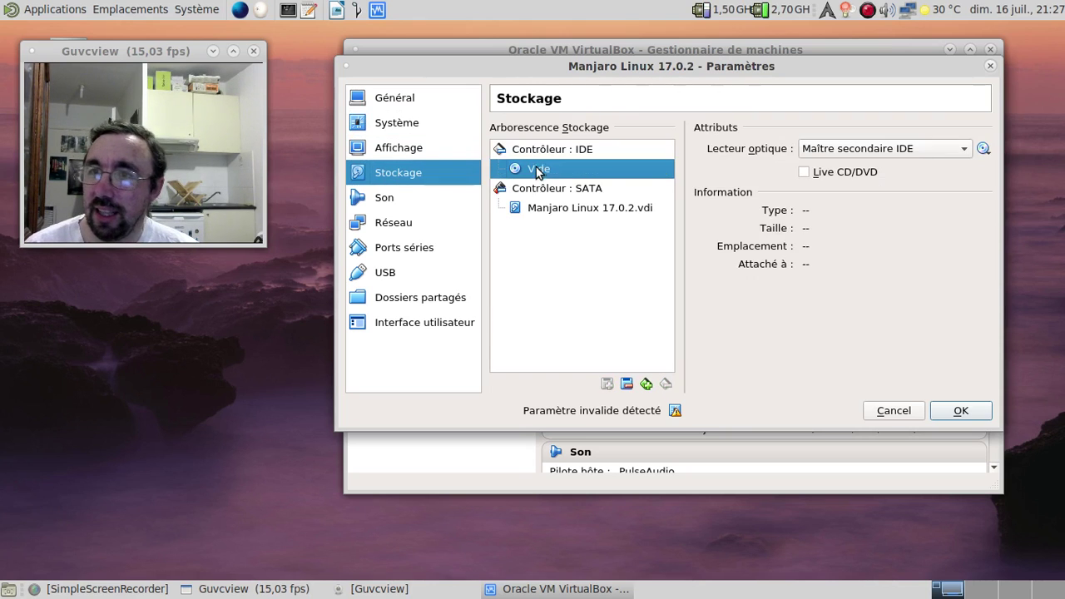
left_click(982, 149)
left_click(866, 167)
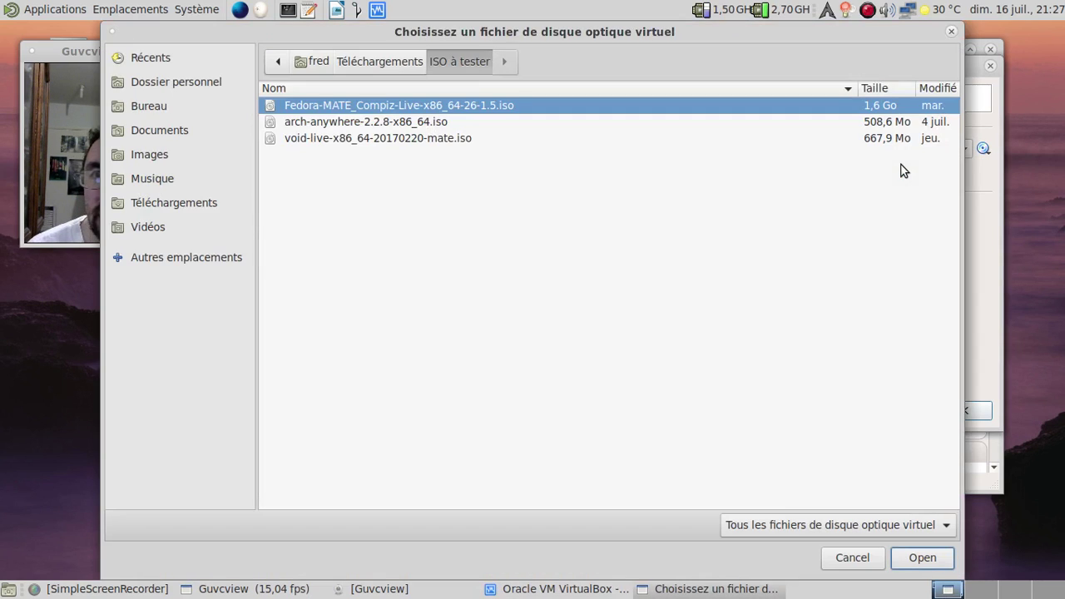
left_click(180, 85)
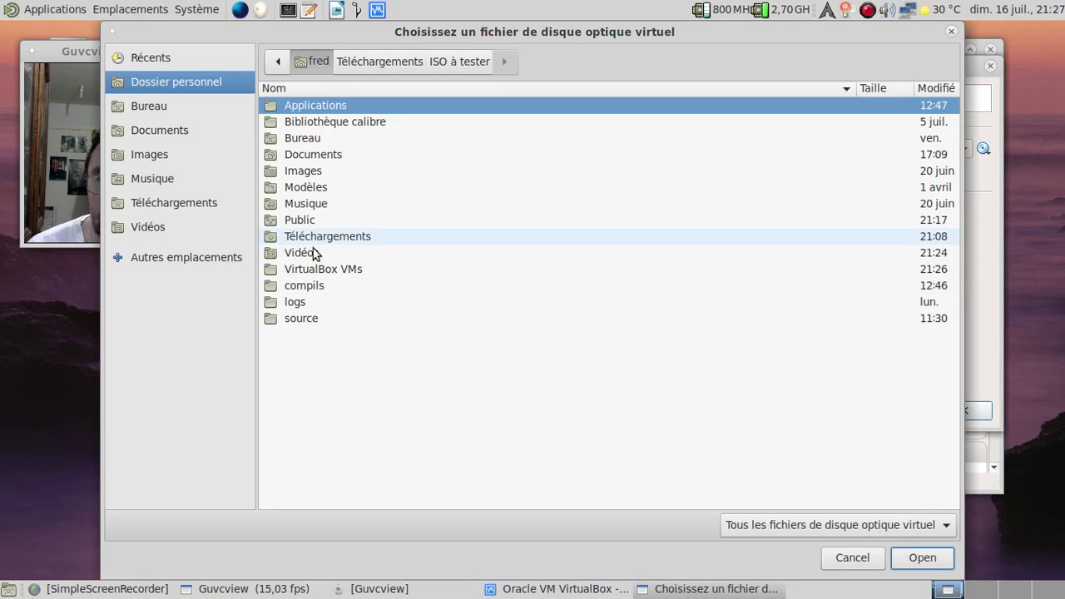
double_click(296, 220)
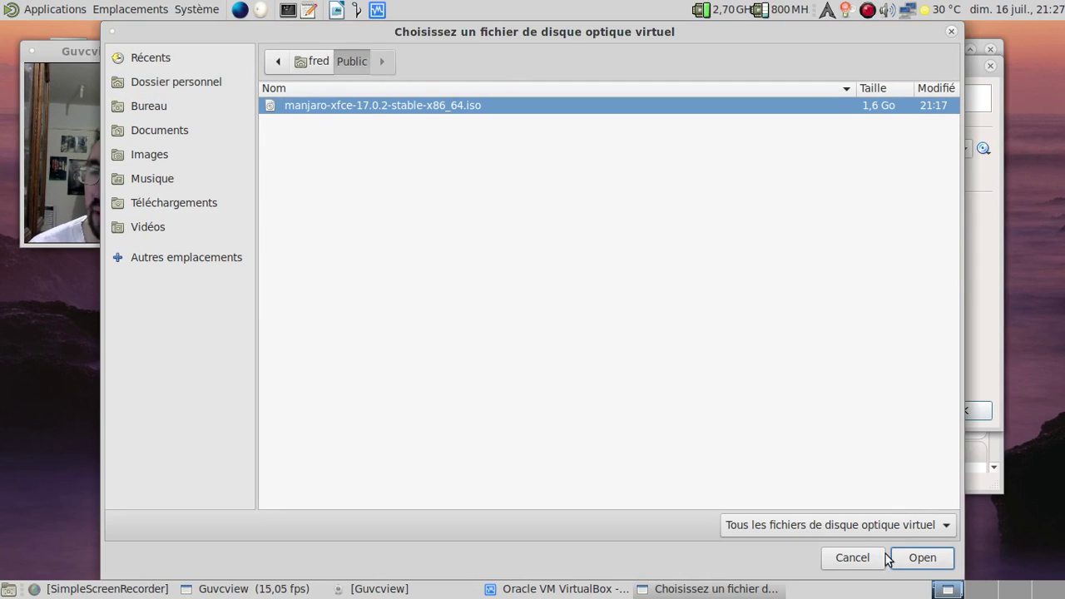
left_click(922, 558)
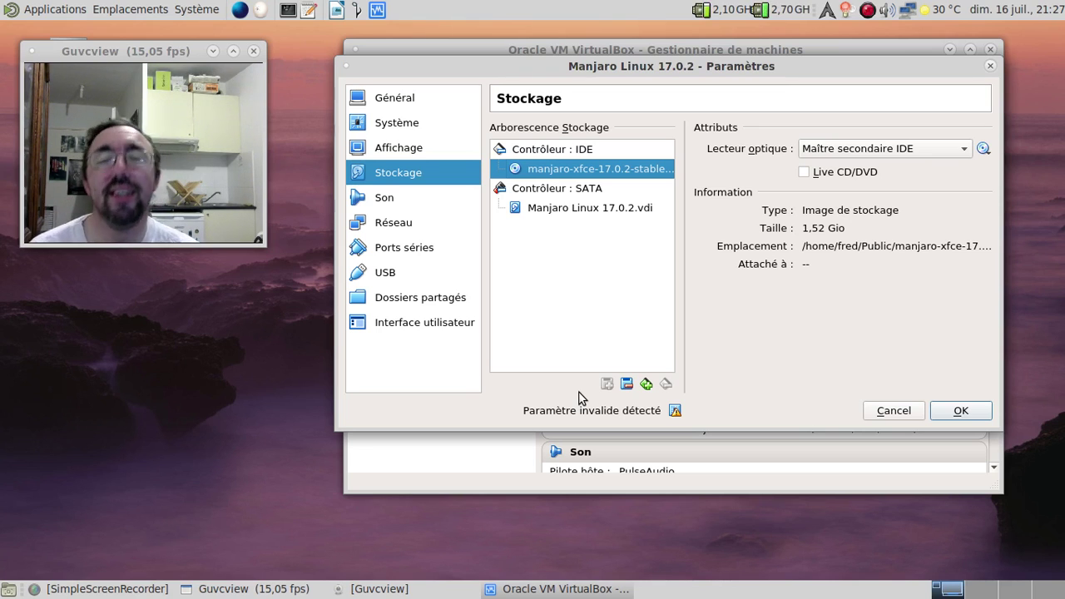
- Set network adapter 1 to bridged access (Accès par pont), review the storage and general settings, and save the configuration
left_click(418, 229)
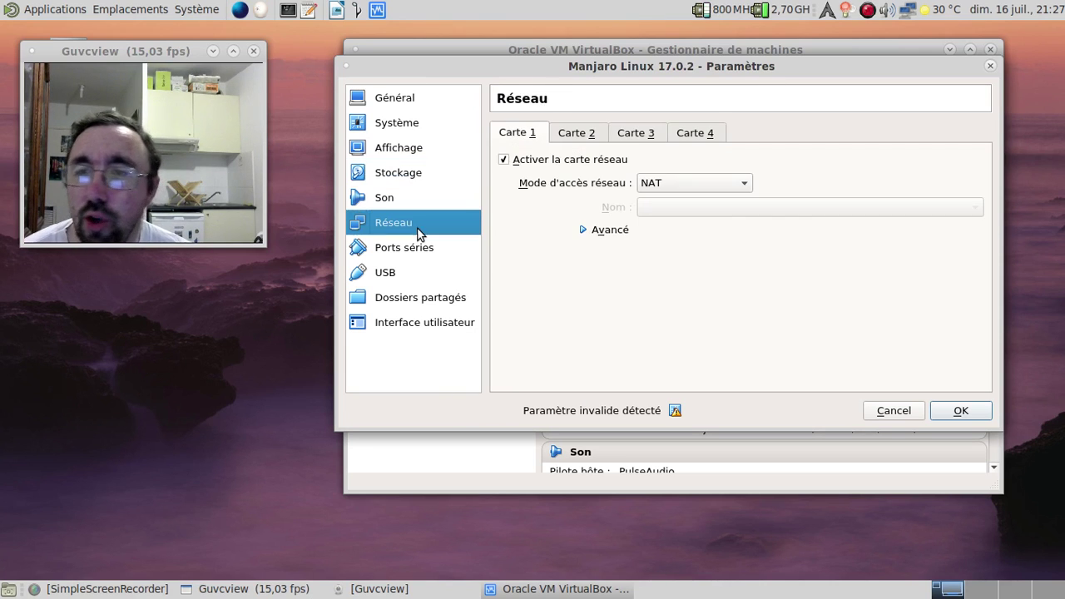
left_click(730, 188)
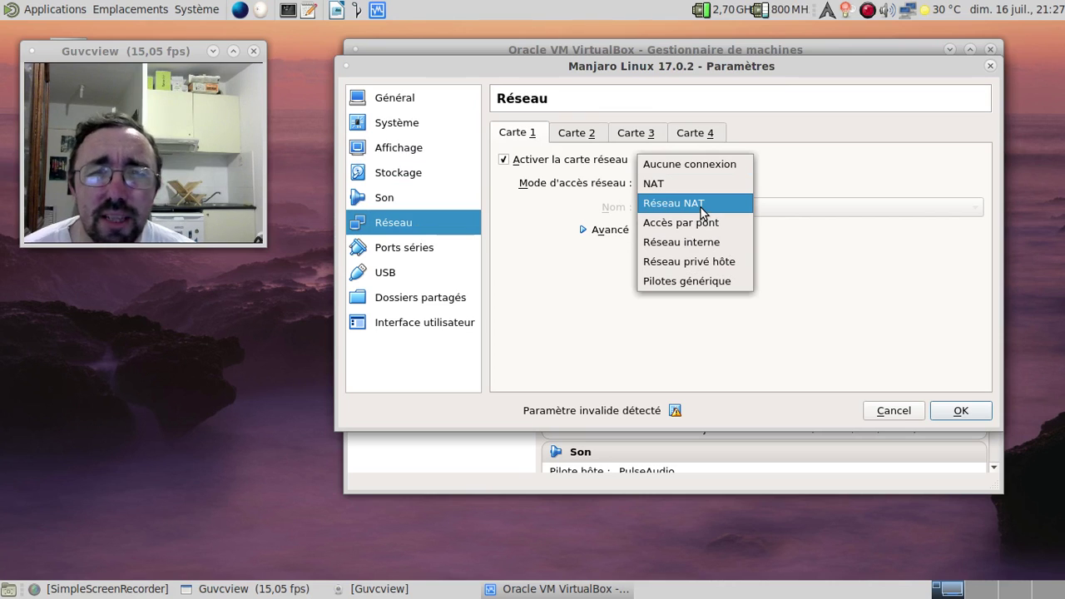
left_click(702, 222)
left_click(403, 174)
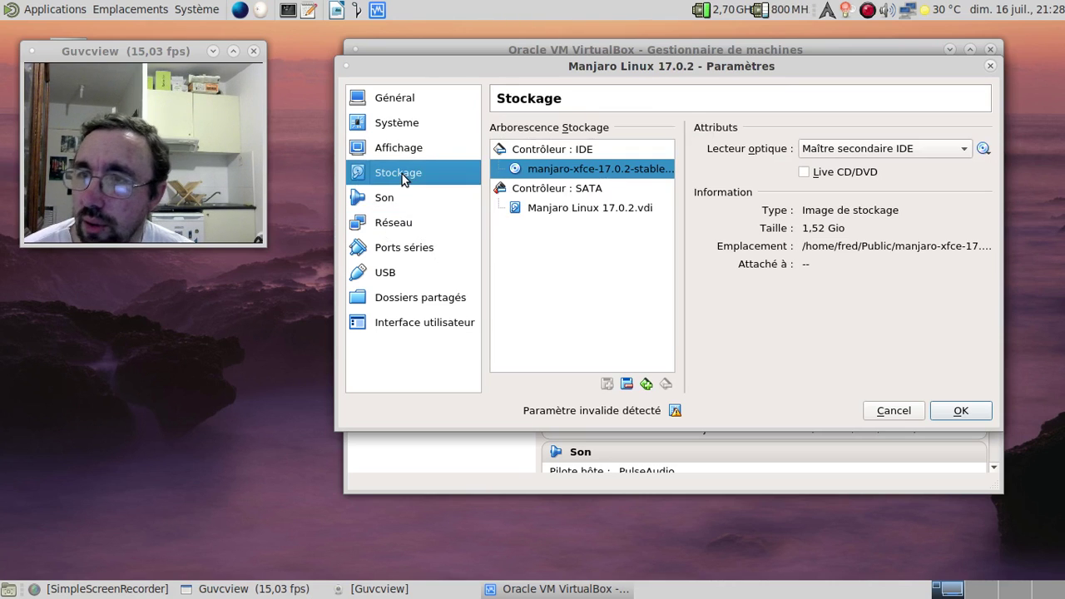
left_click(397, 105)
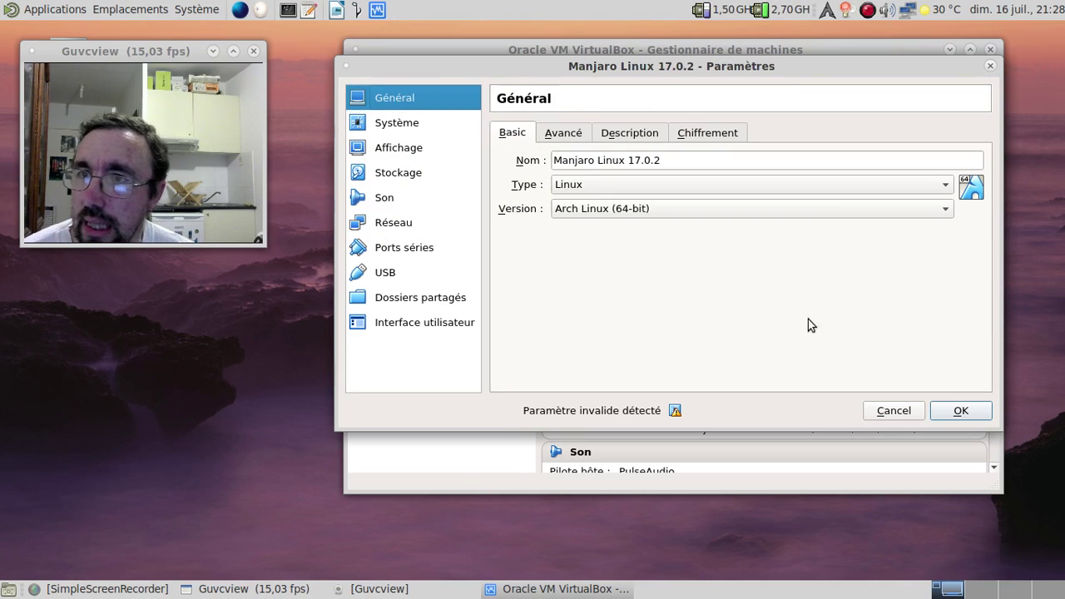
left_click(961, 409)
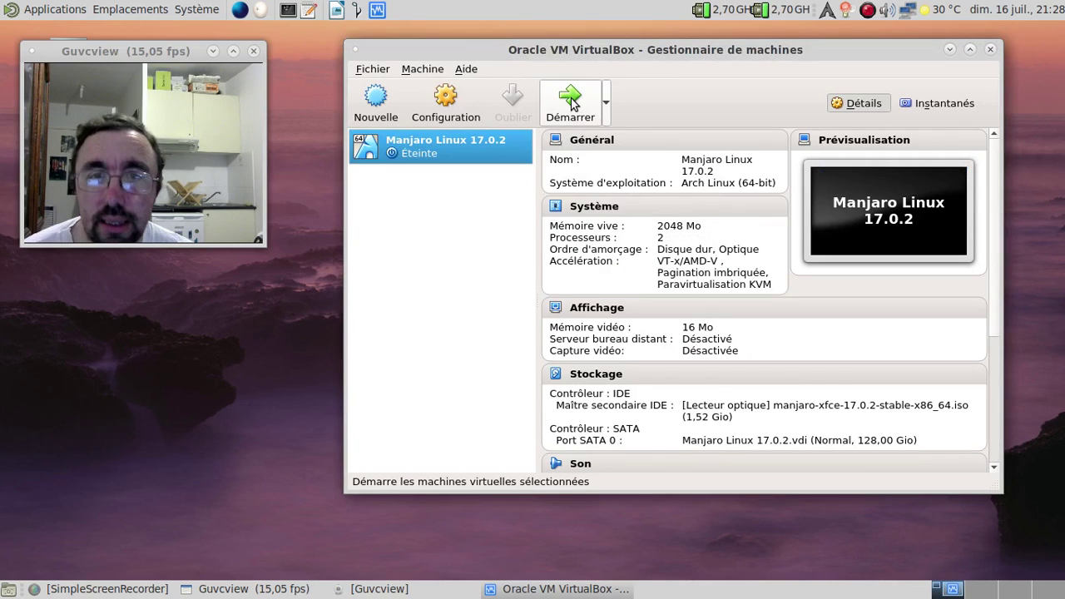
- Start the Manjaro Linux 17.0.2 virtual machine and minimize the VirtualBox manager window
left_click(572, 100)
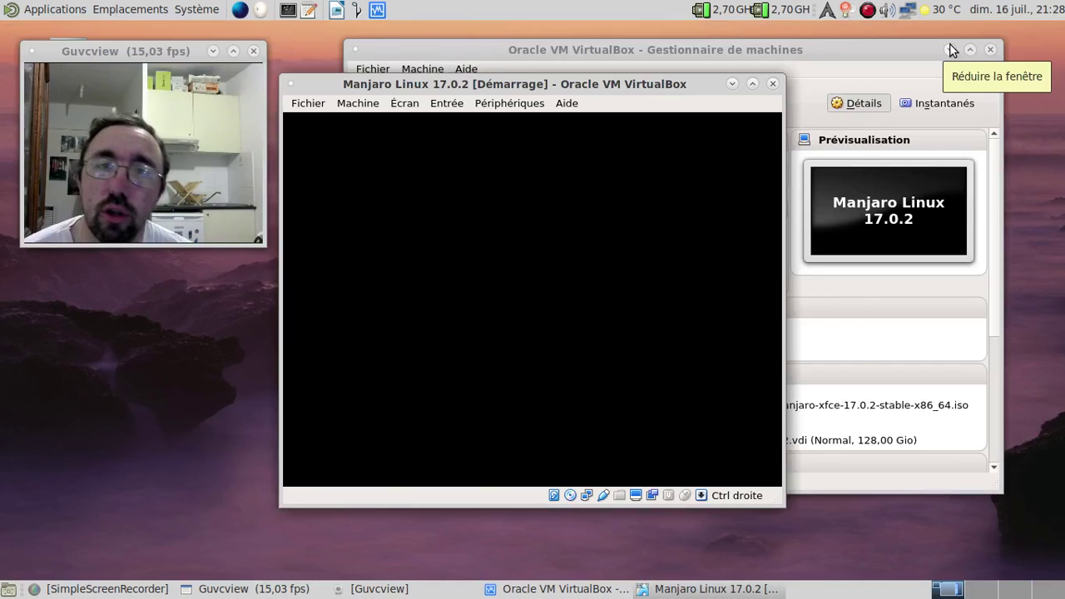
left_click(949, 46)
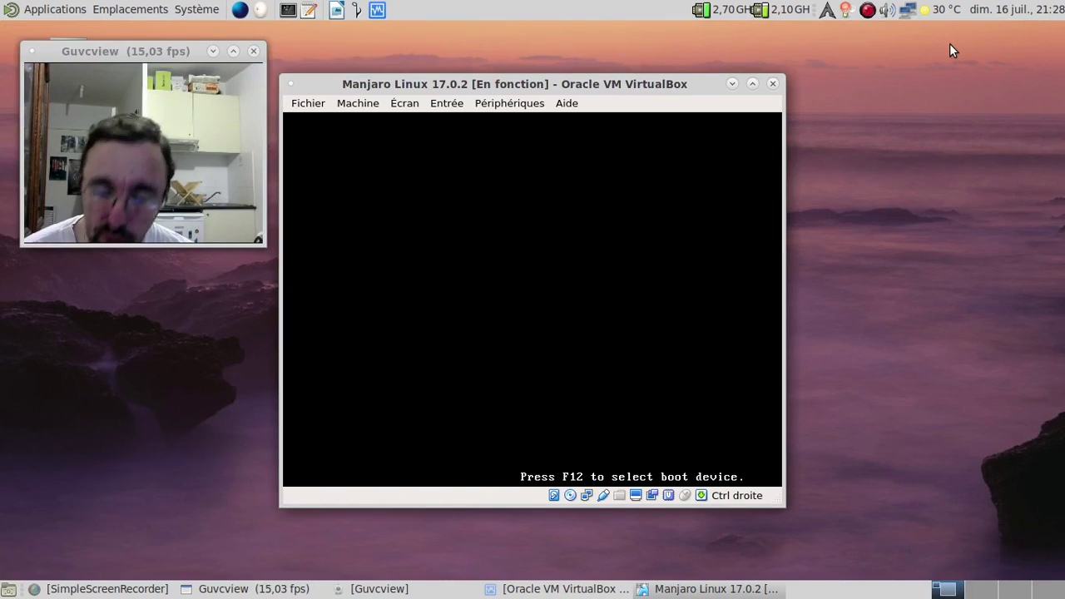
- Switch the virtual machine to full screen and set the boot language to Français
key("ctrl+f")
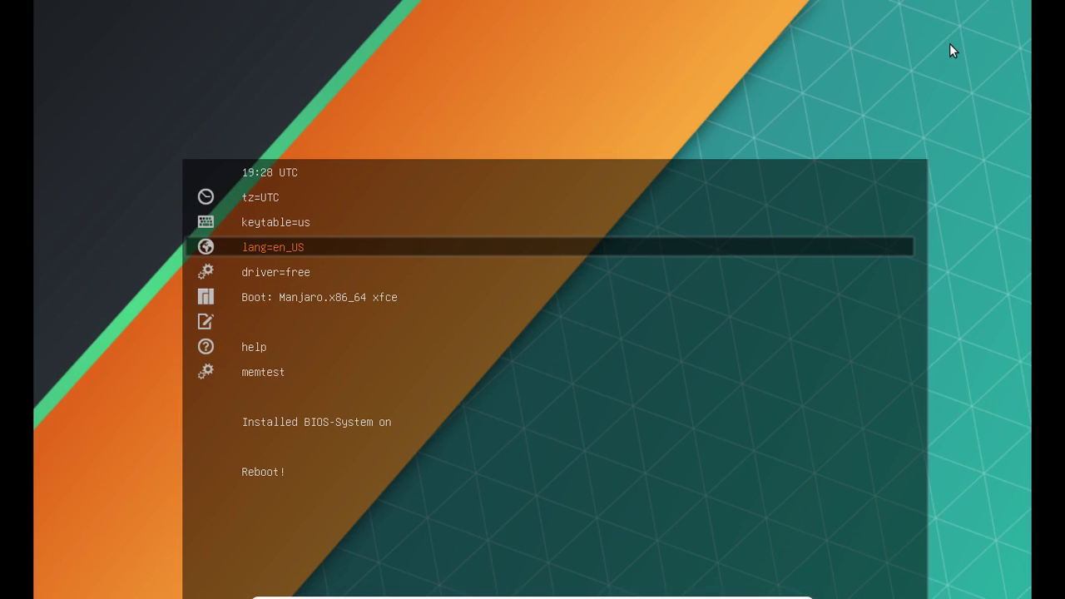
key("Return")
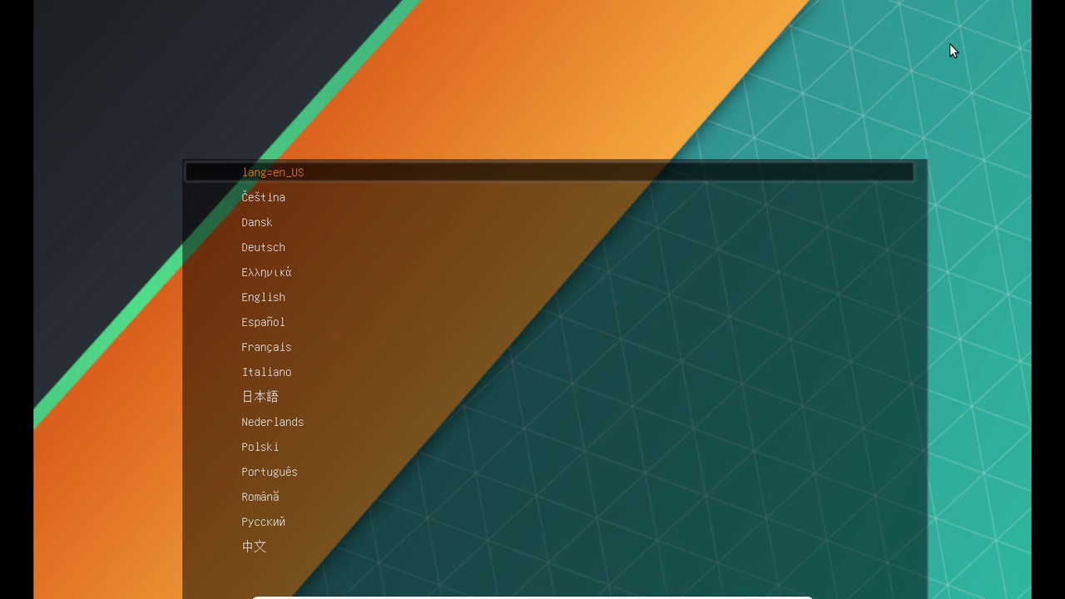
key("Down")
key("Down")
key("Down")
key("Down")
key("Down")
key("Down")
key("Down")
key("Down")
key("Up")
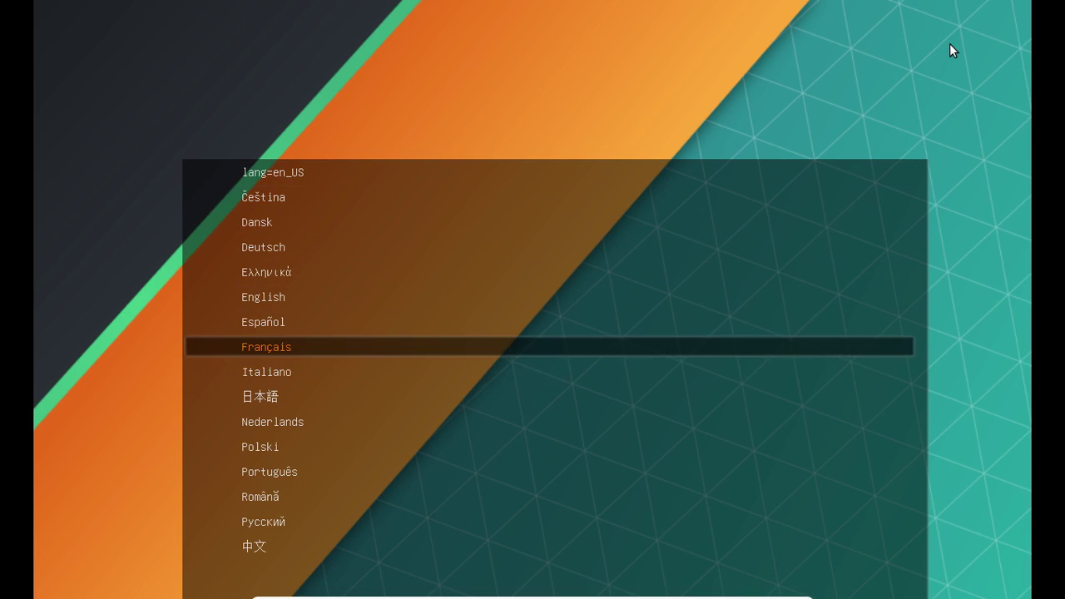
key("Return")
key("Down")
key("Up")
key("Return")
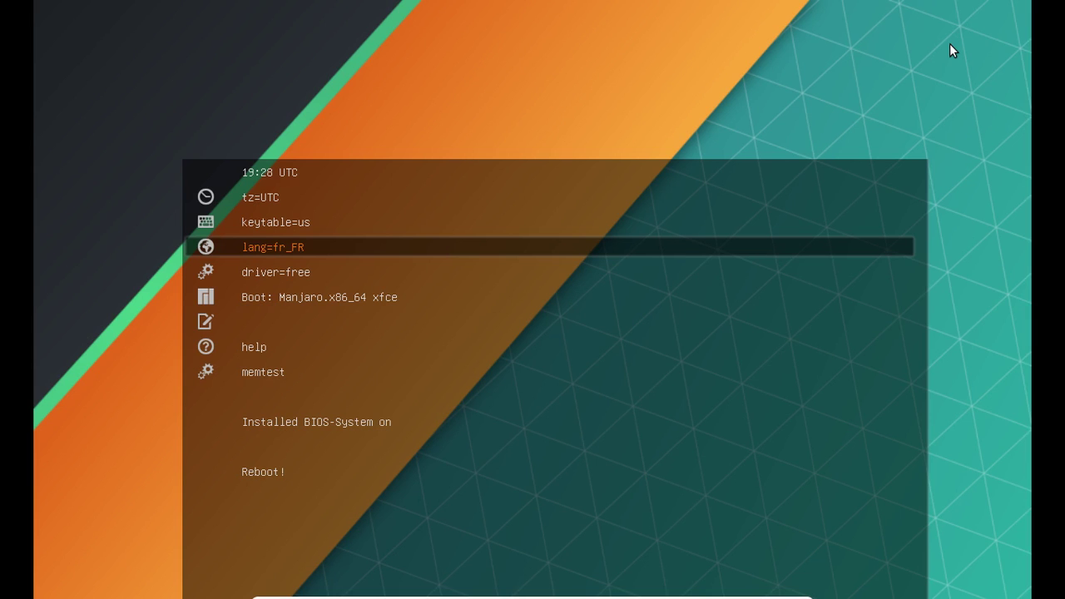
- Set the boot keyboard layout (keytable) to fr
key("Up")
key("Down")
key("Down")
key("Down")
key("Down")
key("Down")
key("Down")
key("Down")
key("Down")
key("Down")
key("Down")
key("Down")
key("Down")
key("Down")
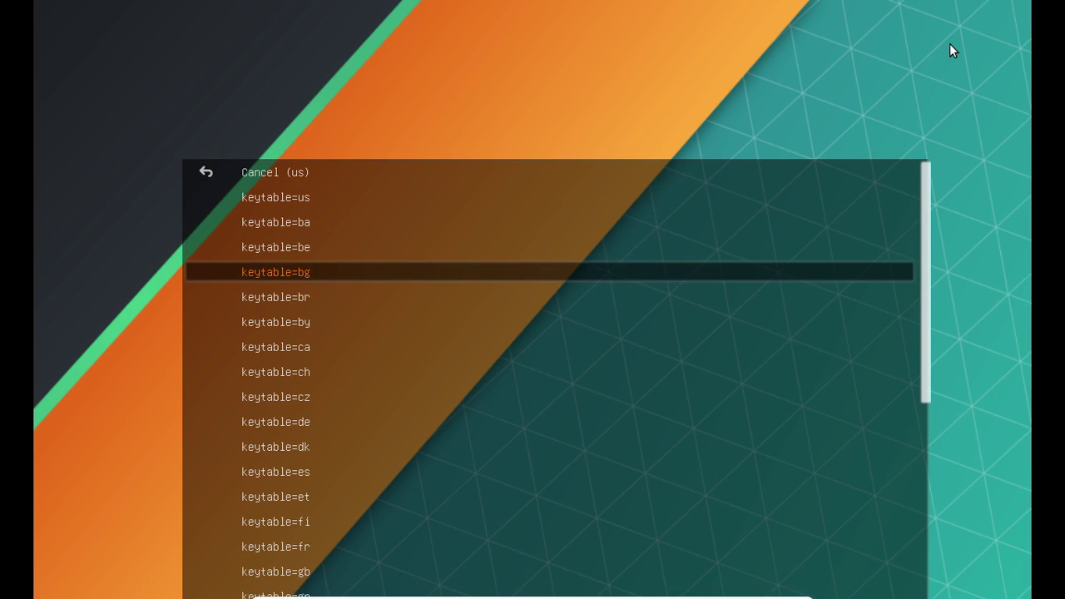
key("Down")
key("Down")
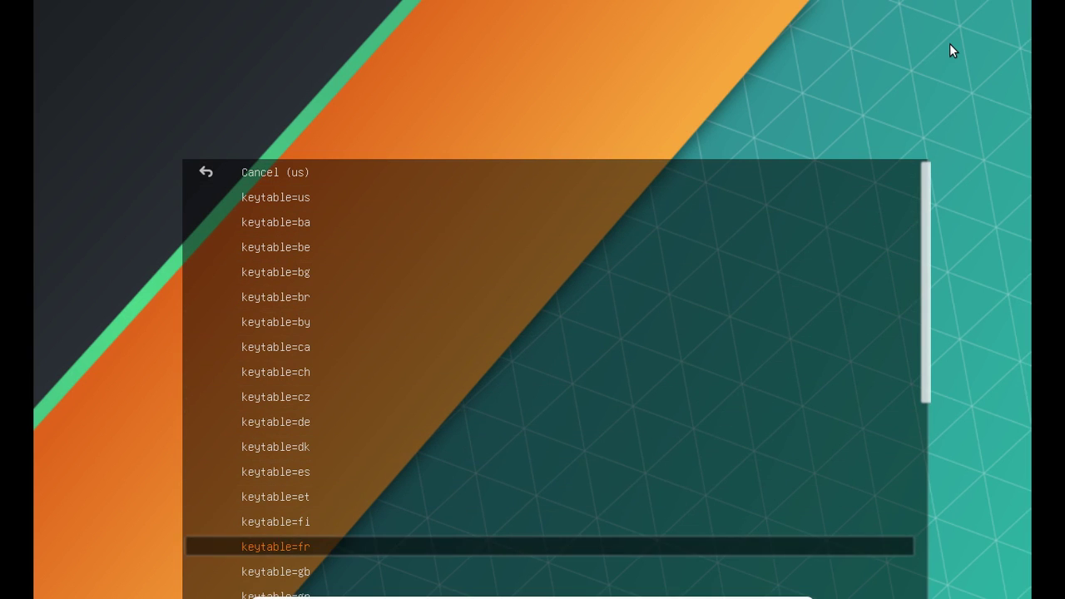
key("Return")
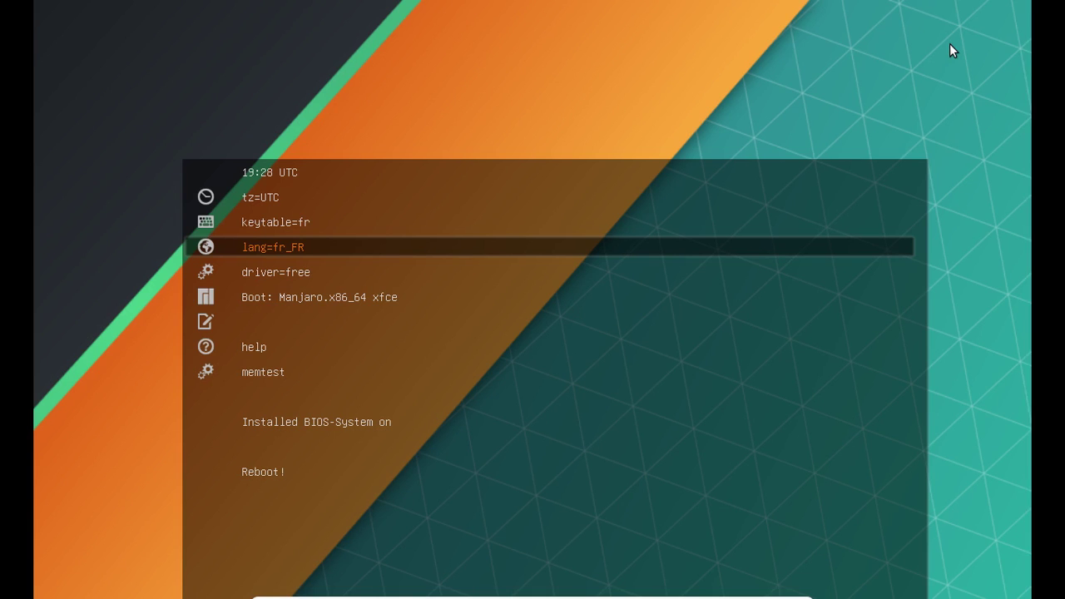
- Set the boot time zone to Europe/Paris
key("Up")
key("Up")
key("Return")
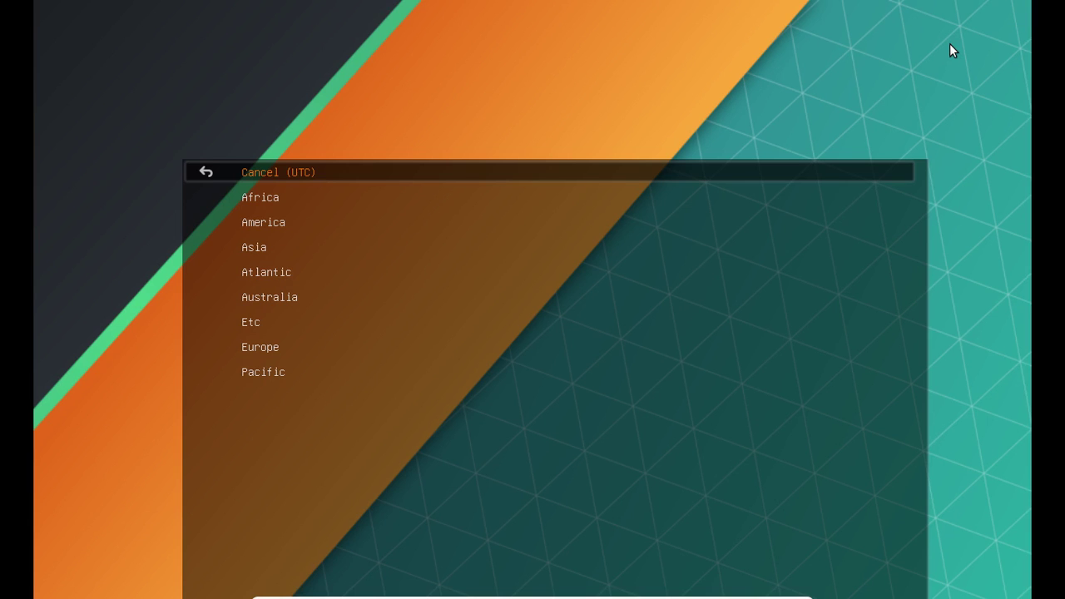
key("Down")
key("Down")
key("Down")
key("Down")
key("Down")
key("Down")
key("Down")
key("Return")
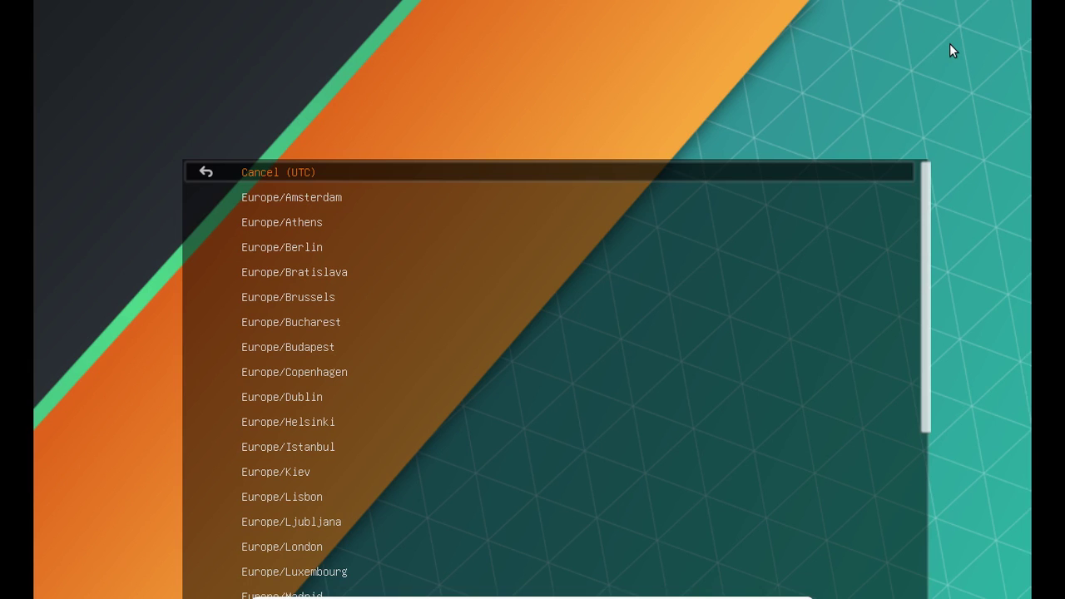
key("Down")
key("Down")
key("Down")
key("Down")
key("Down")
key("Down")
key("Down")
key("Down")
key("Down")
key("Down")
key("Down")
key("Down")
key("Down")
key("Down")
key("Down")
key("Down")
key("Down")
key("Down")
key("Down")
key("Down")
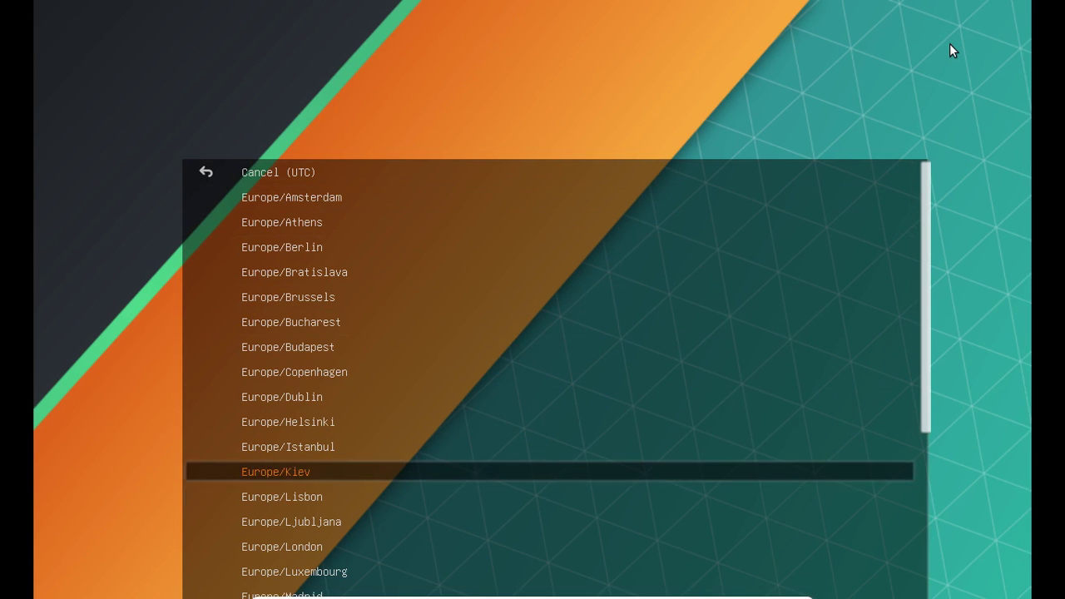
key("Down")
key("Down")
key("Down")
key("Down")
key("Down")
key("Down")
key("Down")
key("Down")
key("Down")
key("Down")
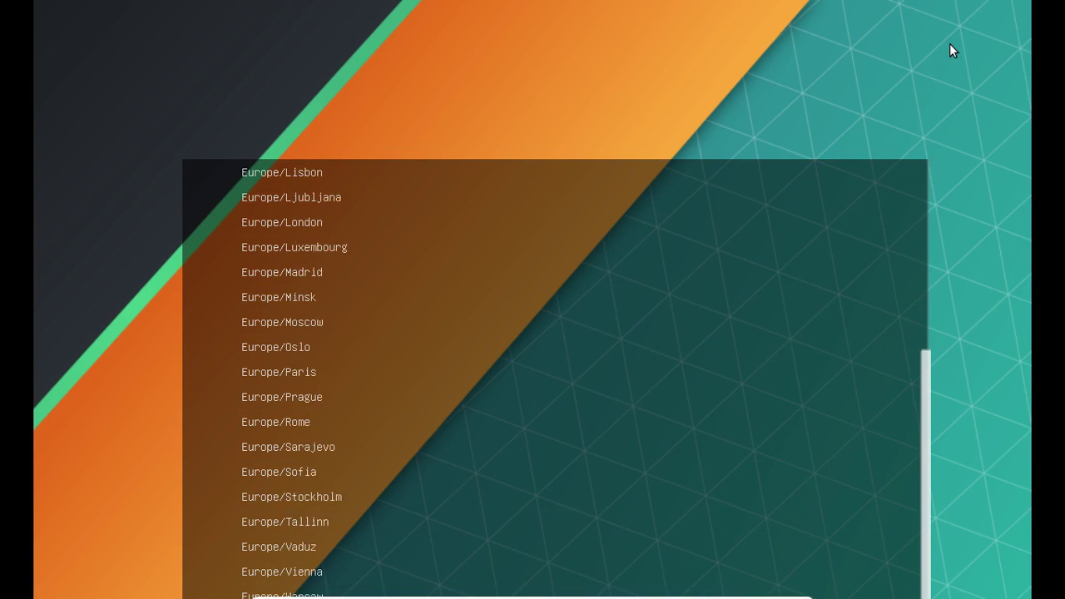
key("Up")
key("Up")
key("Up")
key("Up")
key("Up")
key("Up")
key("Up")
key("Up")
key("Up")
key("Up")
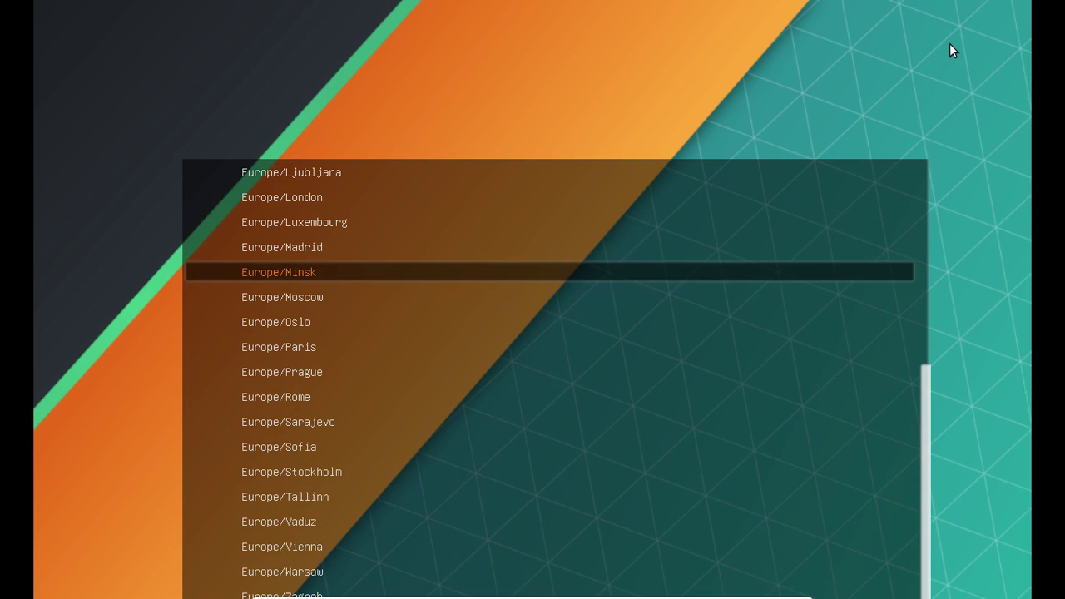
key("Down")
key("Down")
key("Down")
key("Down")
key("Up")
key("Return")
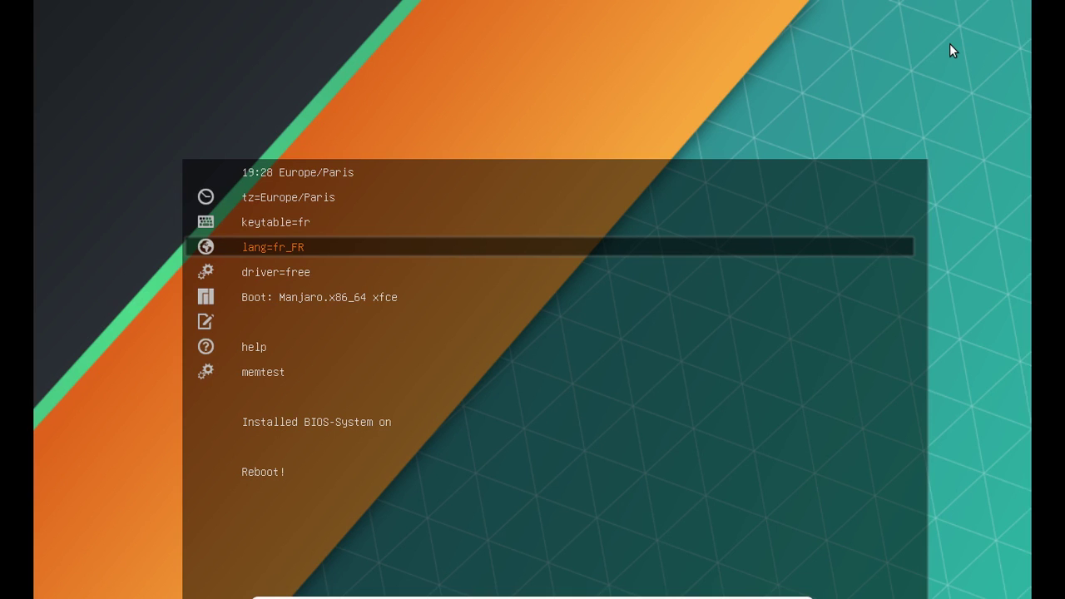
- Boot the Manjaro.x86_64 xfce live system
key("Down")
key("Down")
key("Return")
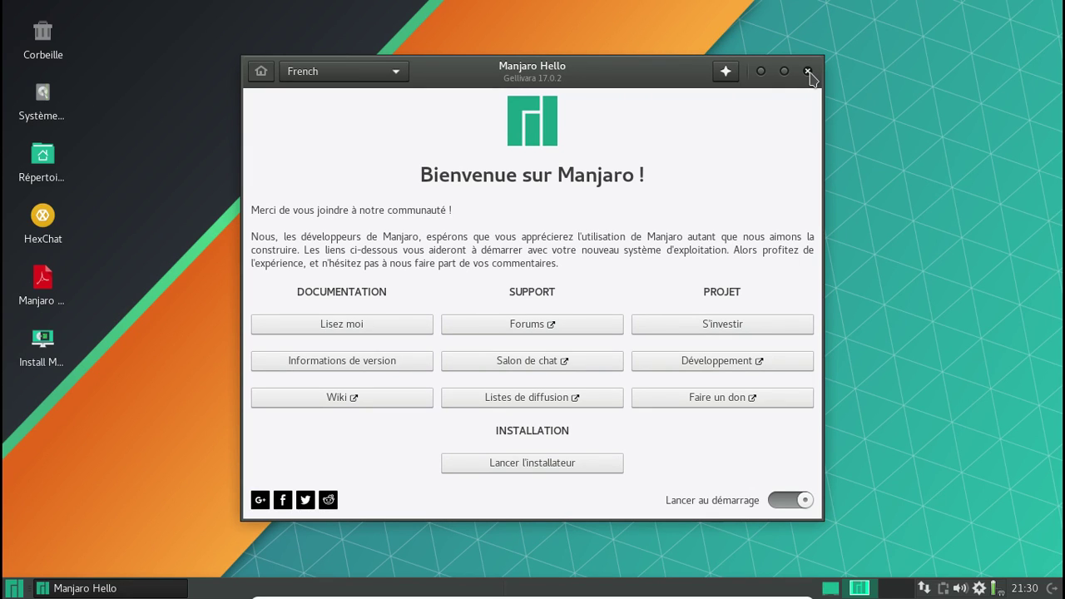
- Launch the Manjaro installer from the welcome window and view the information about the Calamares installer
left_click(575, 467)
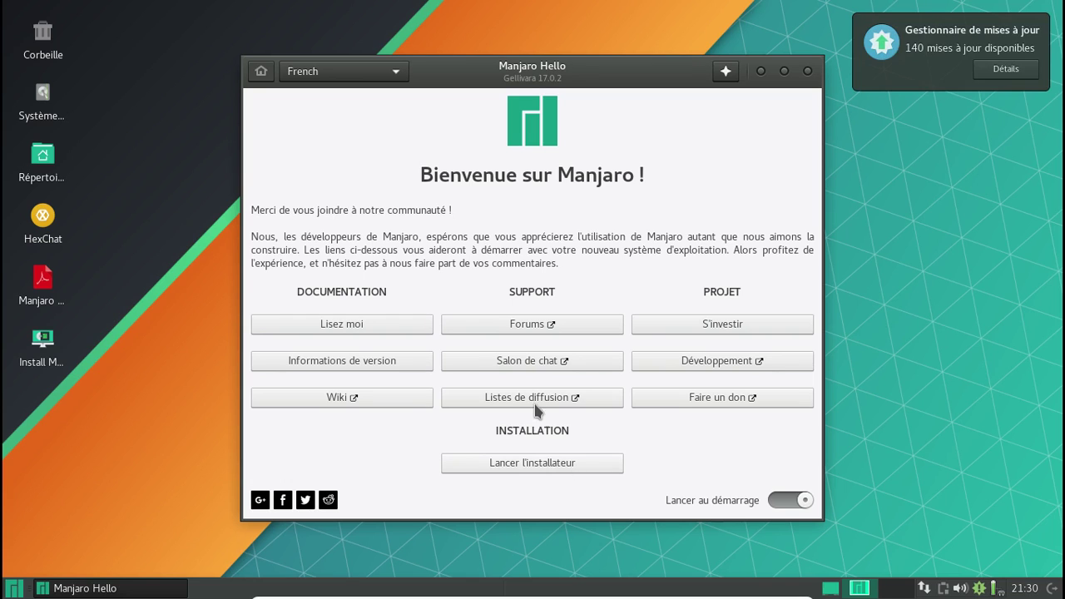
left_click(1024, 30)
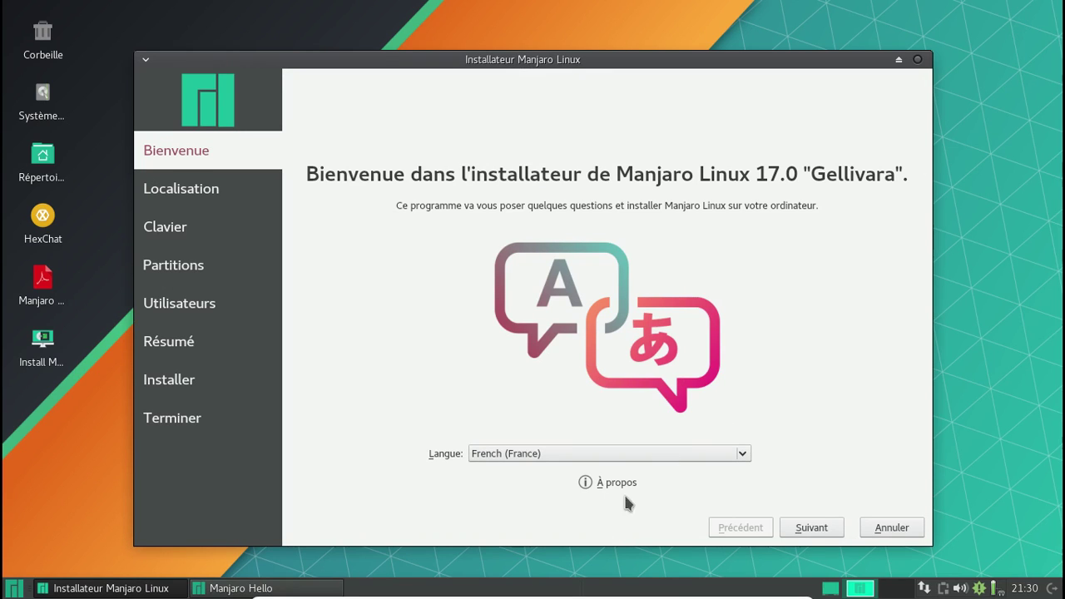
left_click(600, 486)
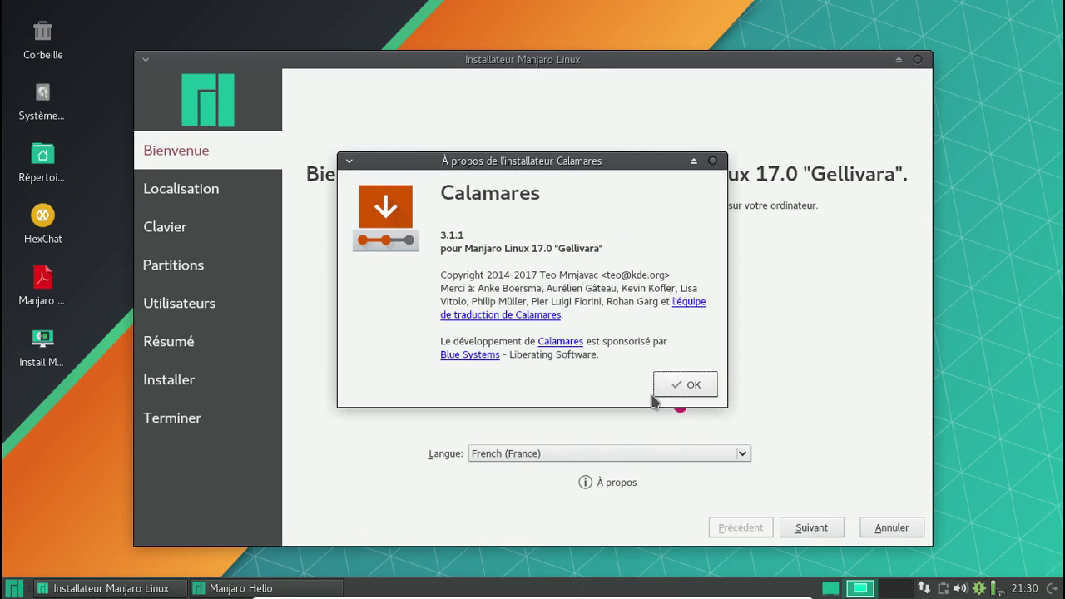
left_click(681, 392)
- Accept the French language, Europe/Paris location and default French keyboard, and choose to erase the disk (Effacer le disque) for the installation
left_click(811, 527)
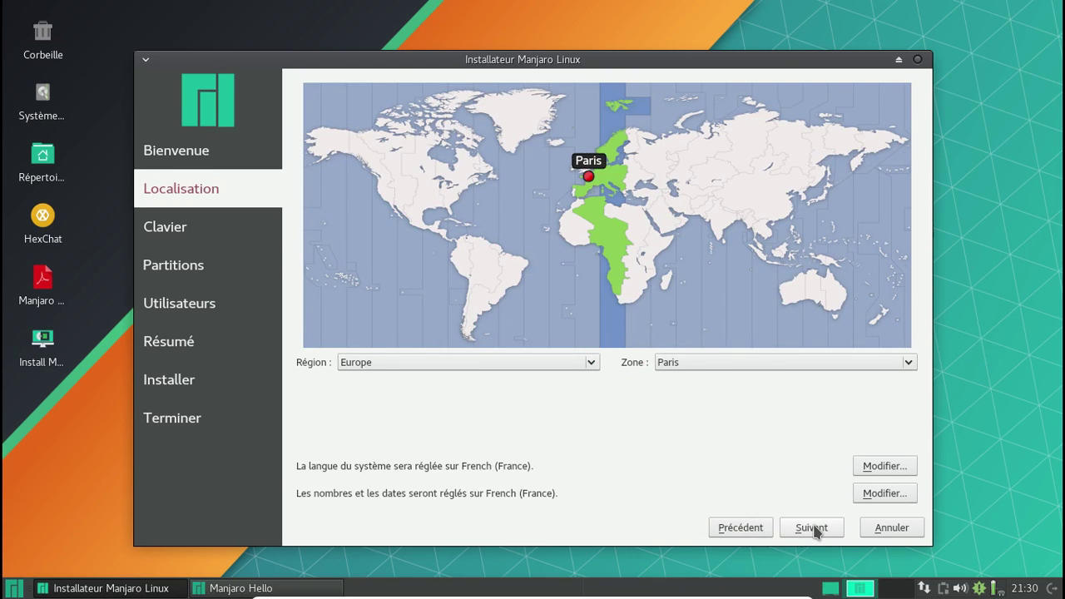
left_click(812, 529)
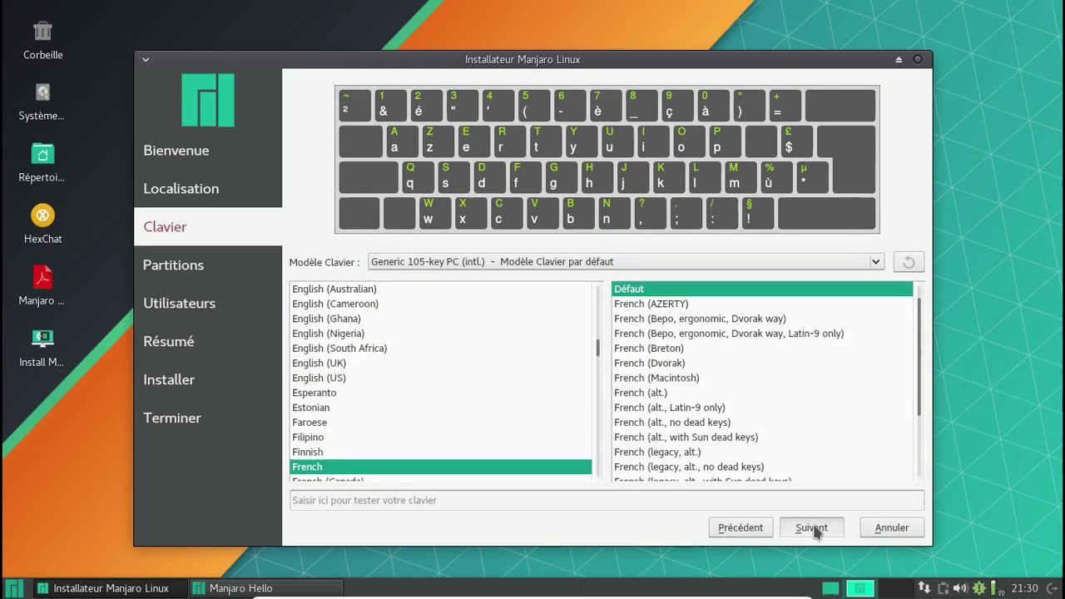
left_click(812, 529)
left_click(305, 135)
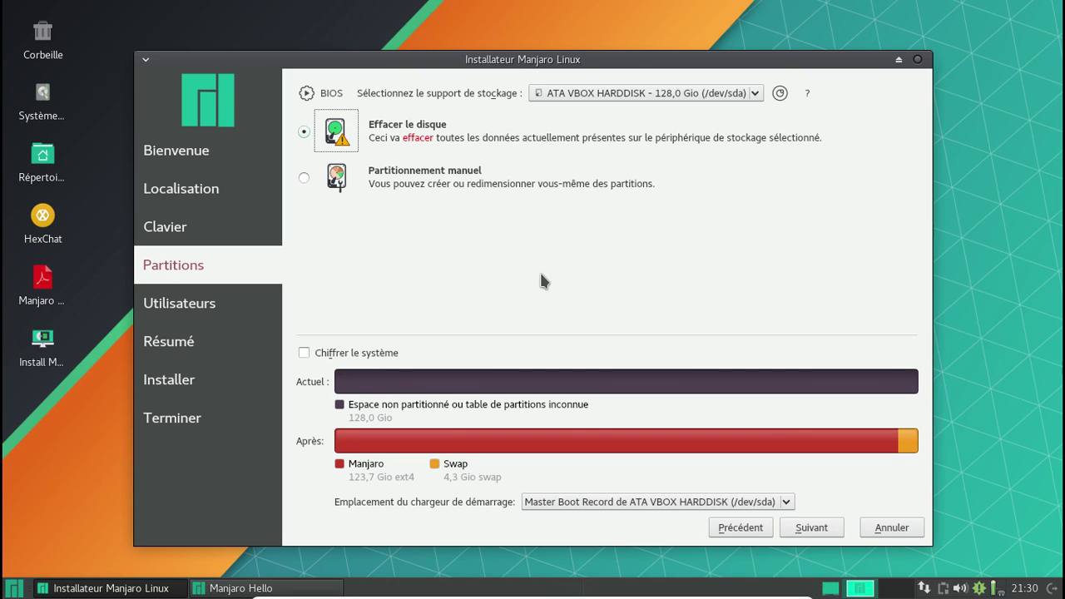
left_click(826, 530)
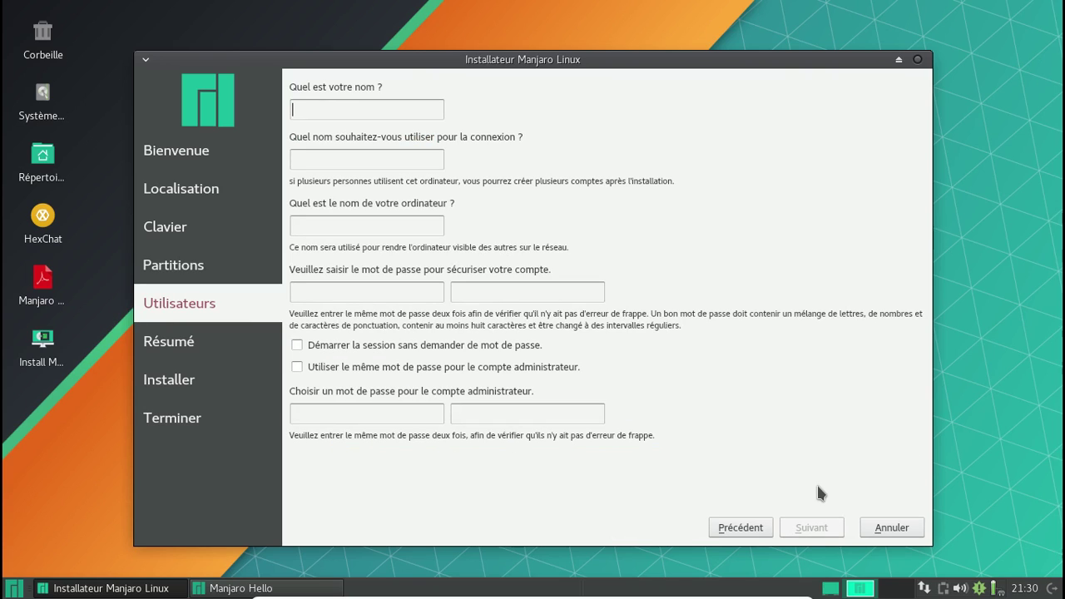
- Enter the user's full name, the login name and a computer name ending in manjaro-xfce, and dismiss the kernel update notification
type("Frederci")
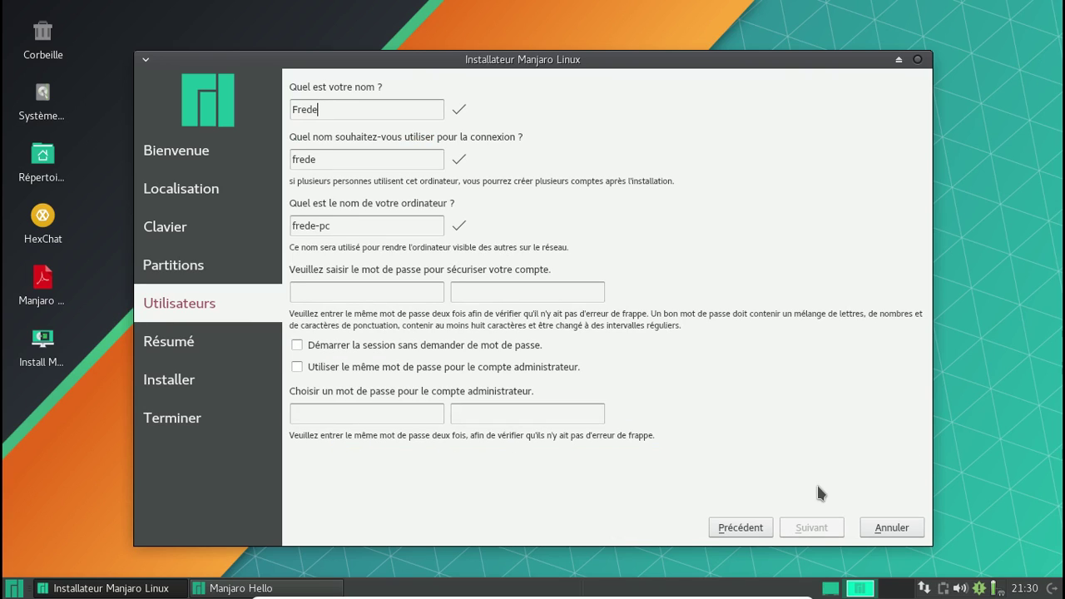
key("BackSpace")
key("BackSpace")
type("ic Bezies")
key("Tab")
type("fred")
key("Tab")
type("fredo-mna")
key("BackSpace")
key("BackSpace")
type("anjaro")
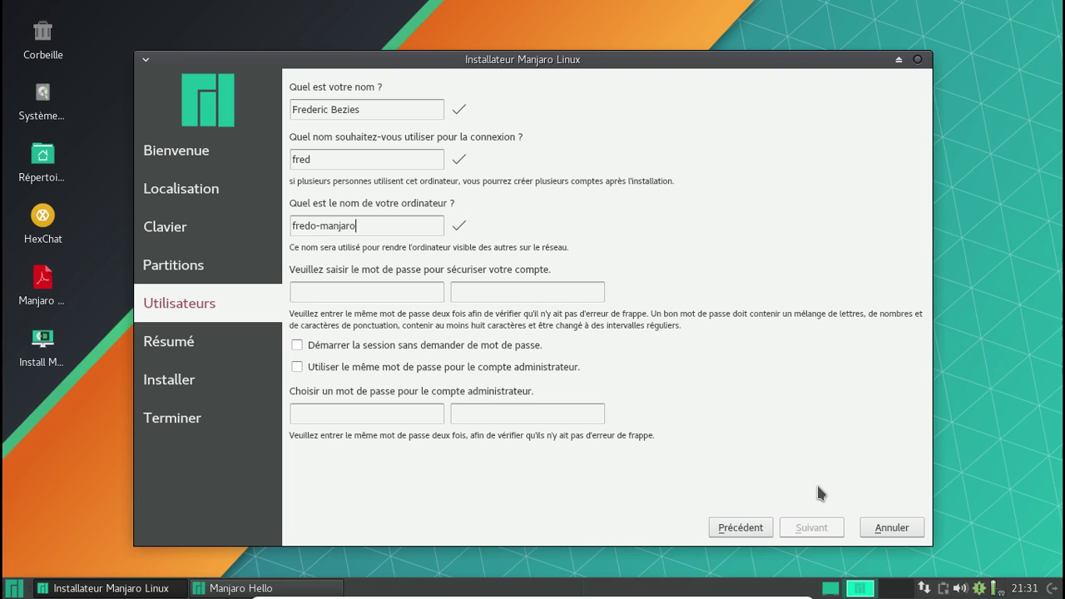
type("-xfce")
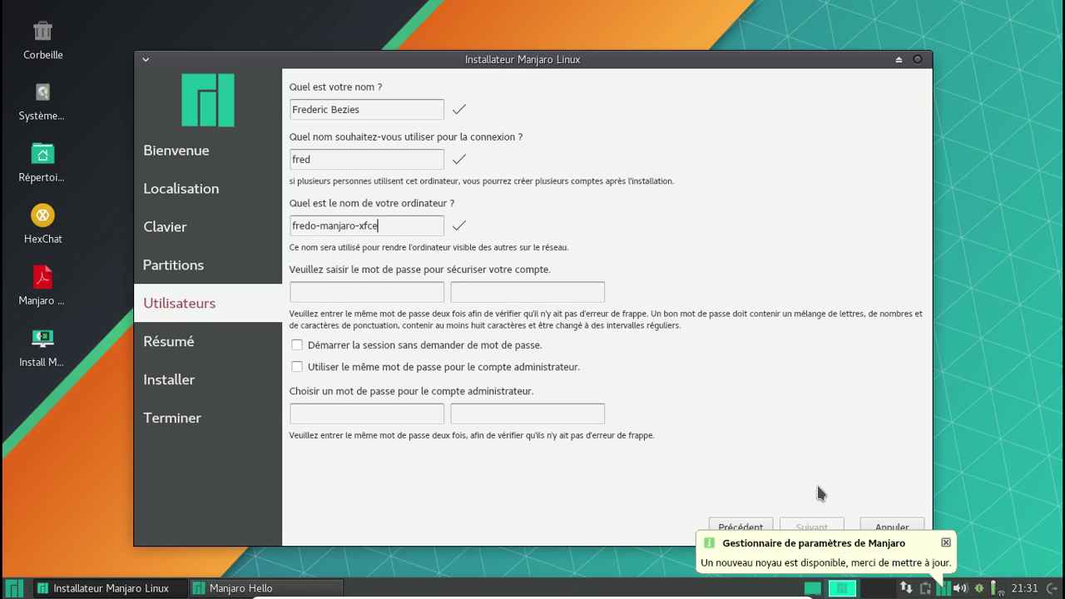
left_click(946, 542)
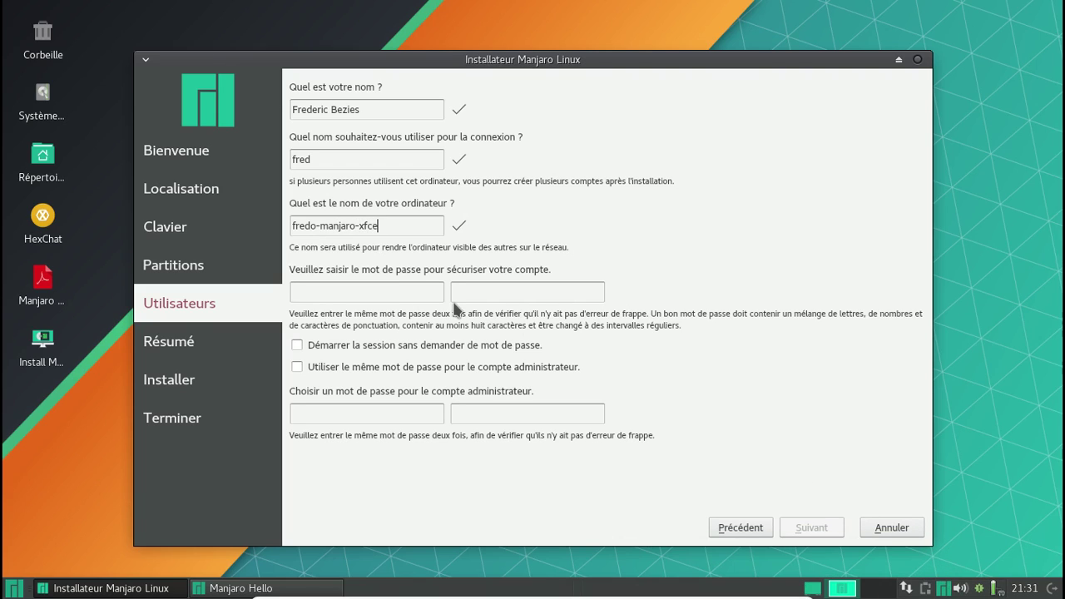
- Enter and confirm the account password and use the same password for the administrator account
left_click(414, 292)
type("••••••••")
key("Tab")
type("•••")
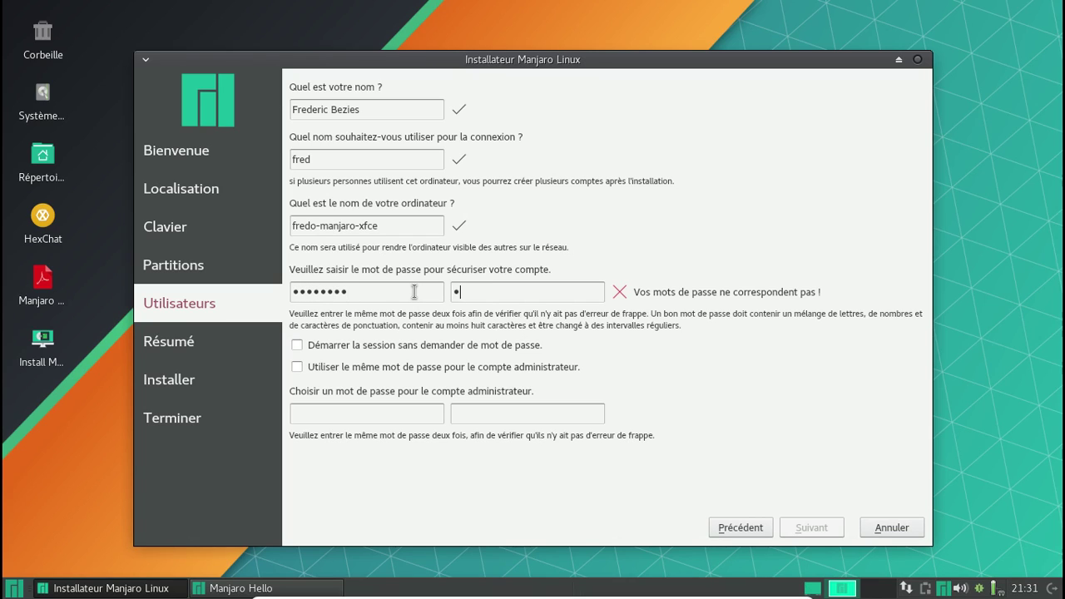
type("•••••")
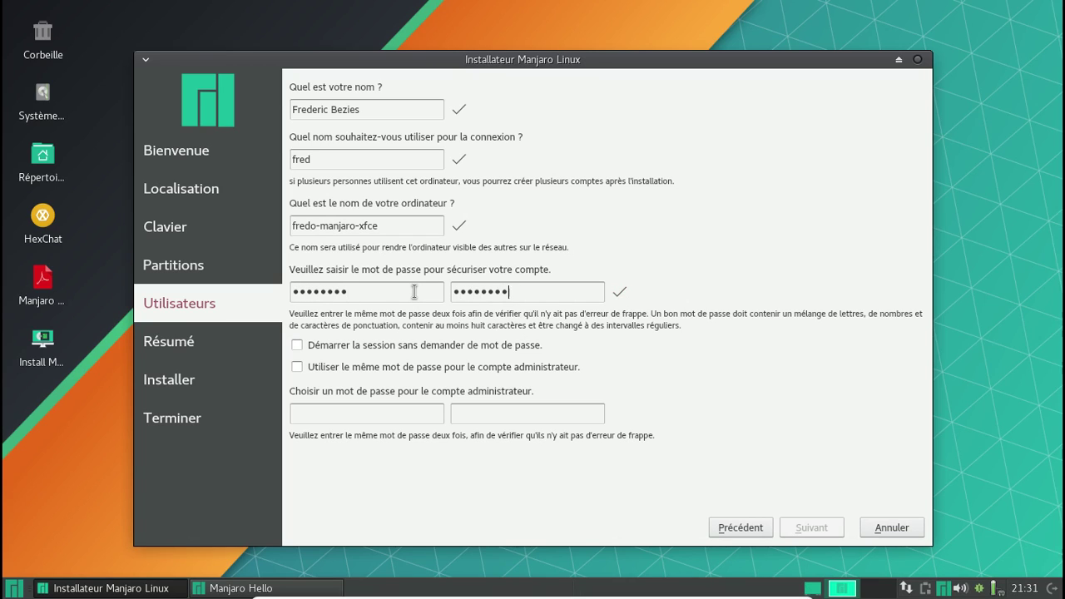
left_click(402, 368)
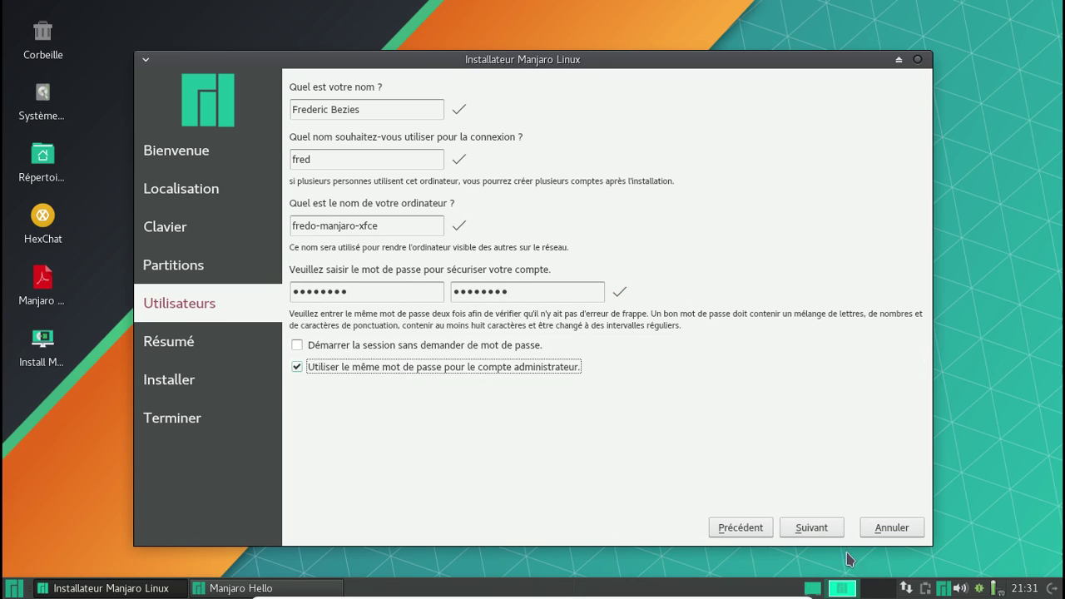
- Continue to the installation summary, review it and start the installation
left_click(812, 527)
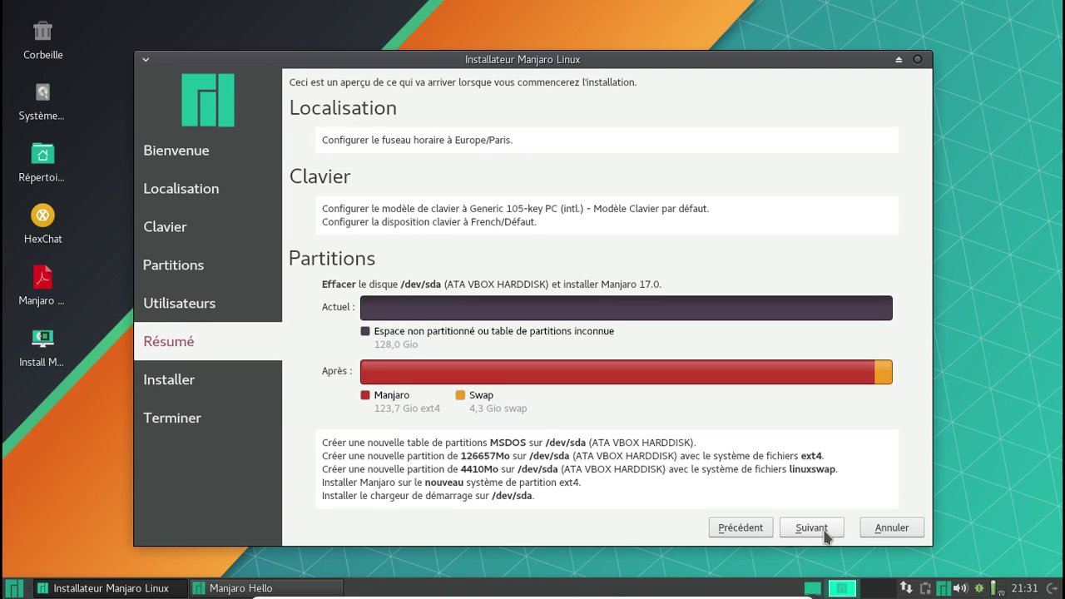
left_click(825, 533)
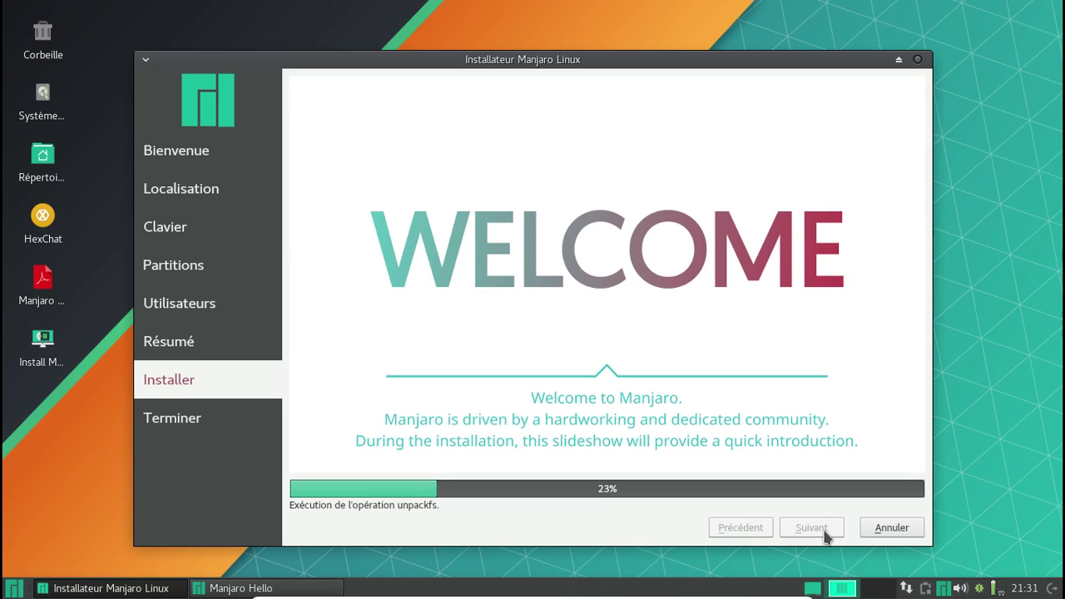
- Return the virtual machine to windowed mode and move its window beside the webcam view, minimizing the Guvcview controls
key("Control_R+f")
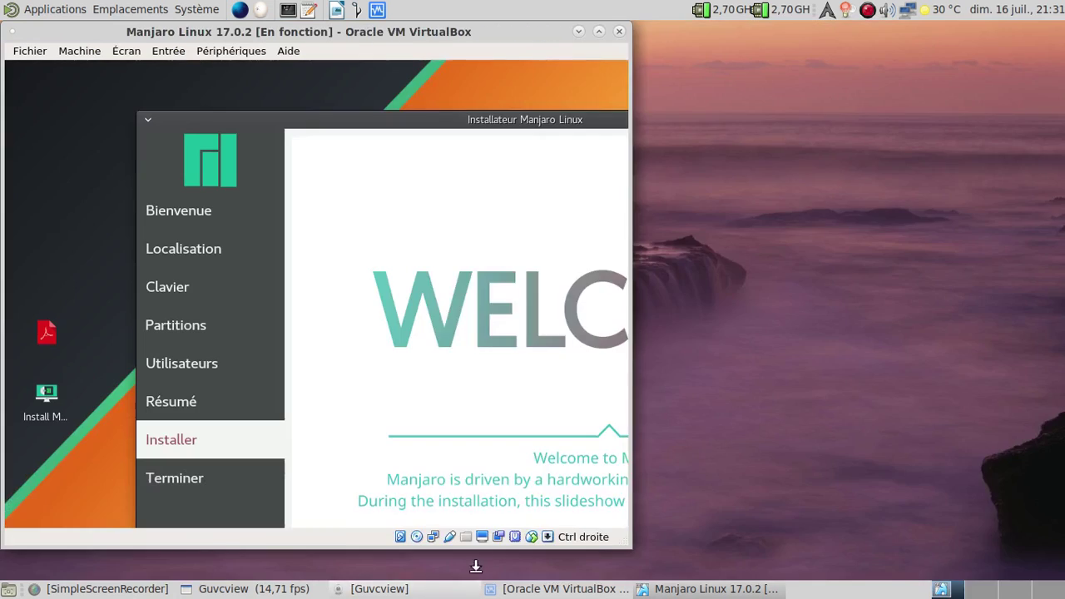
left_click(379, 589)
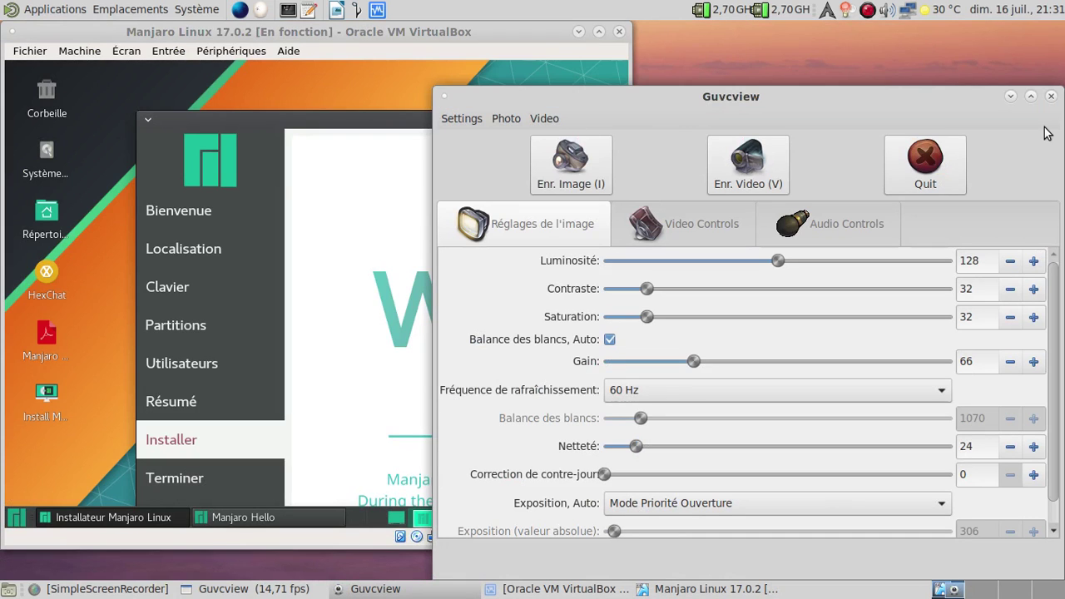
left_click(1011, 97)
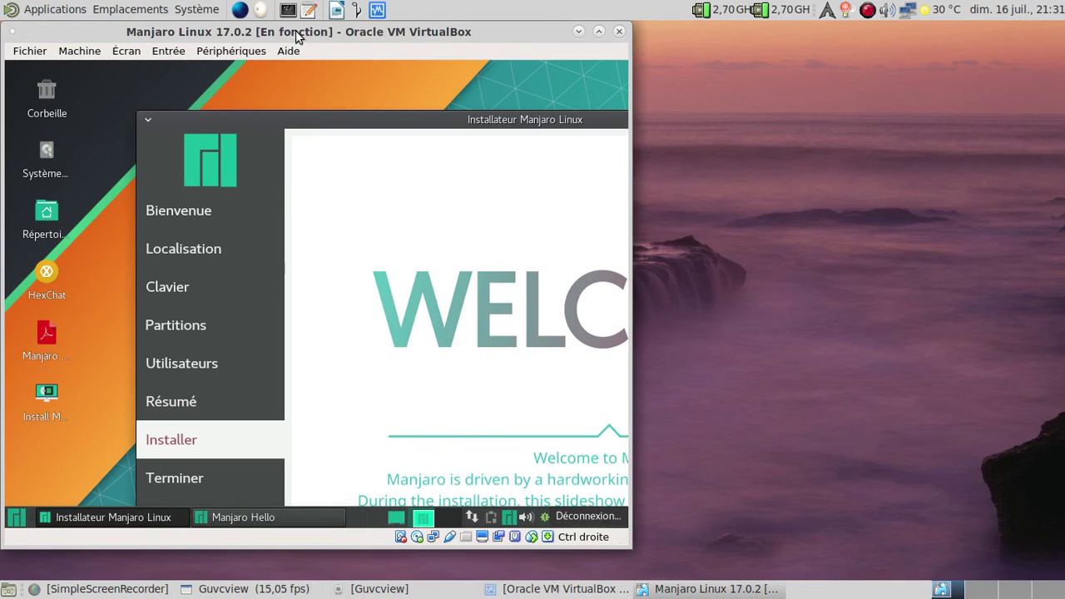
left_click_drag(297, 36, 565, 39)
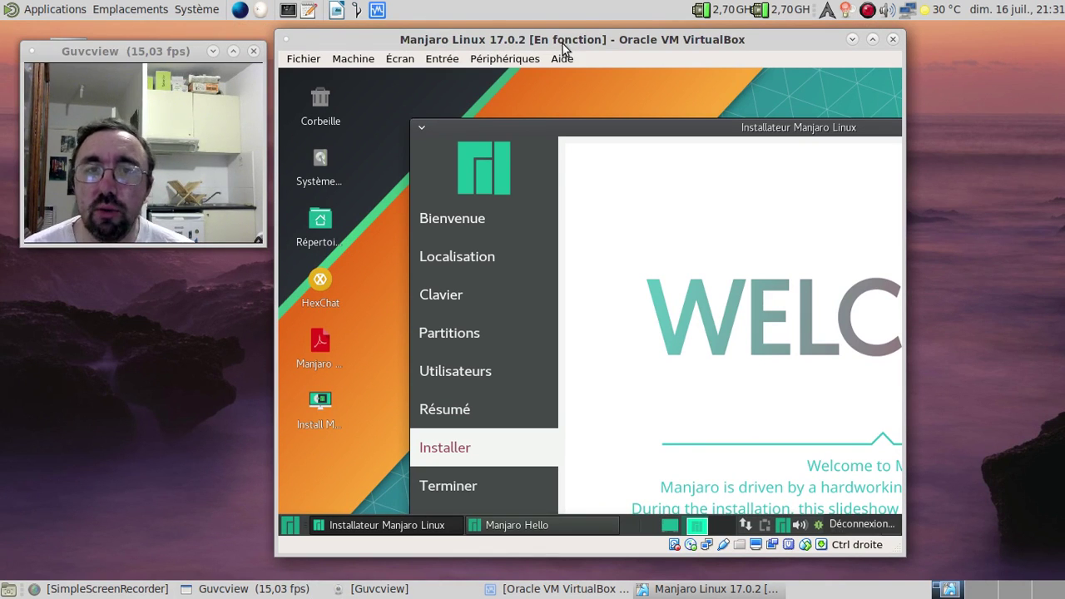
right_click(868, 12)
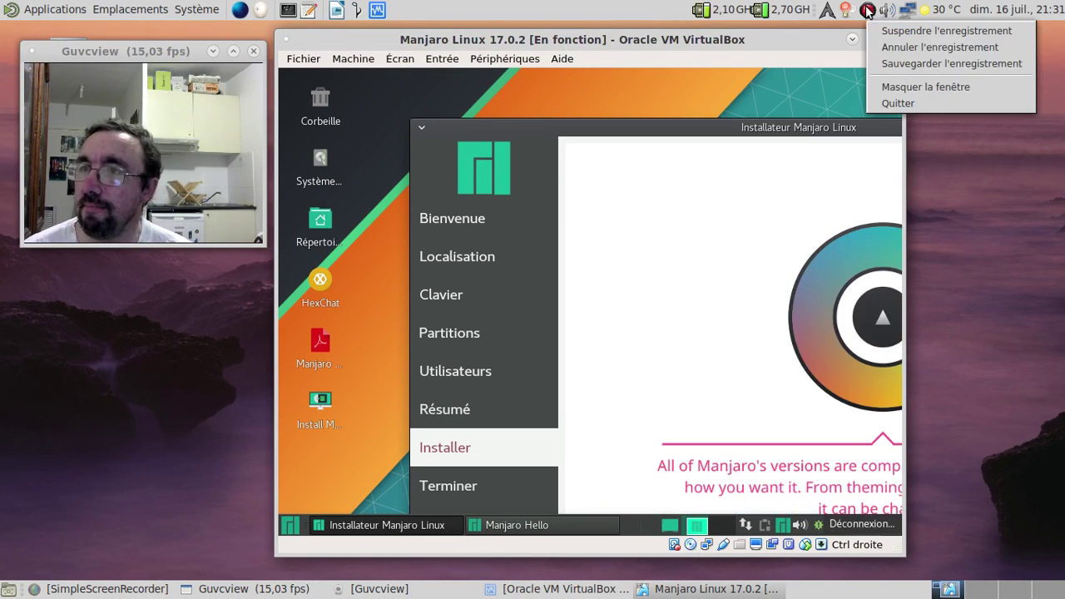
- Bring the Guvcview webcam window forward, move the virtual machine window beside it and switch the virtual machine to full screen
left_click(895, 66)
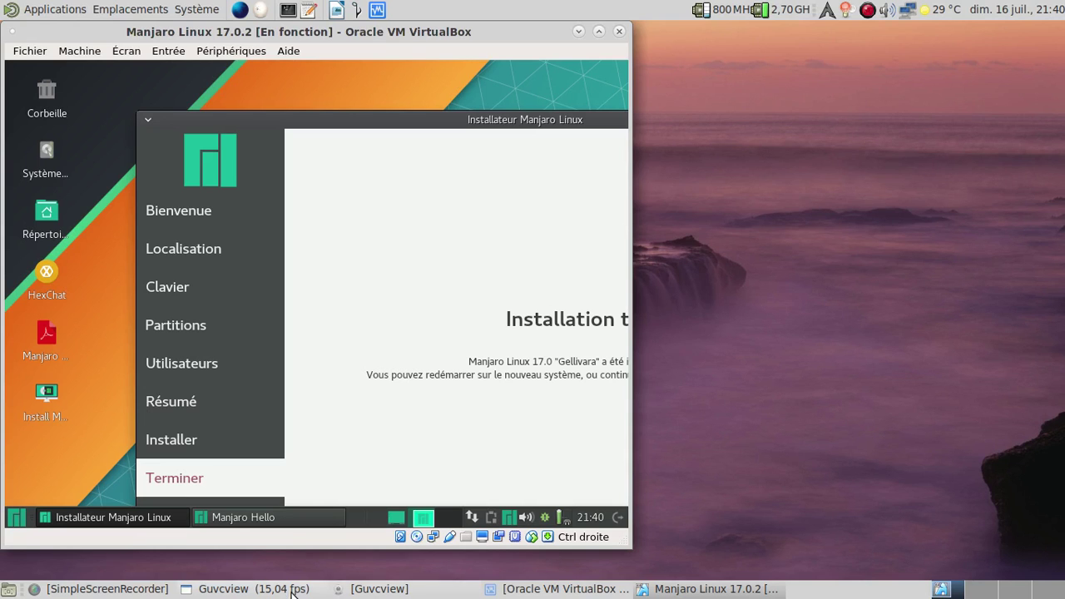
left_click(250, 589)
left_click_drag(423, 38, 621, 56)
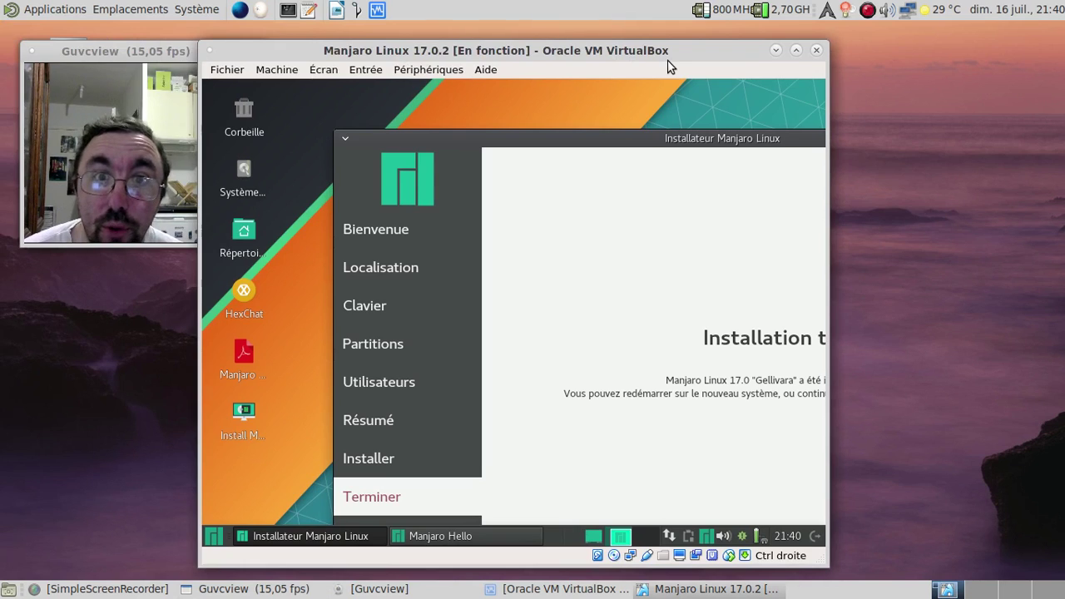
key("ctrl+f")
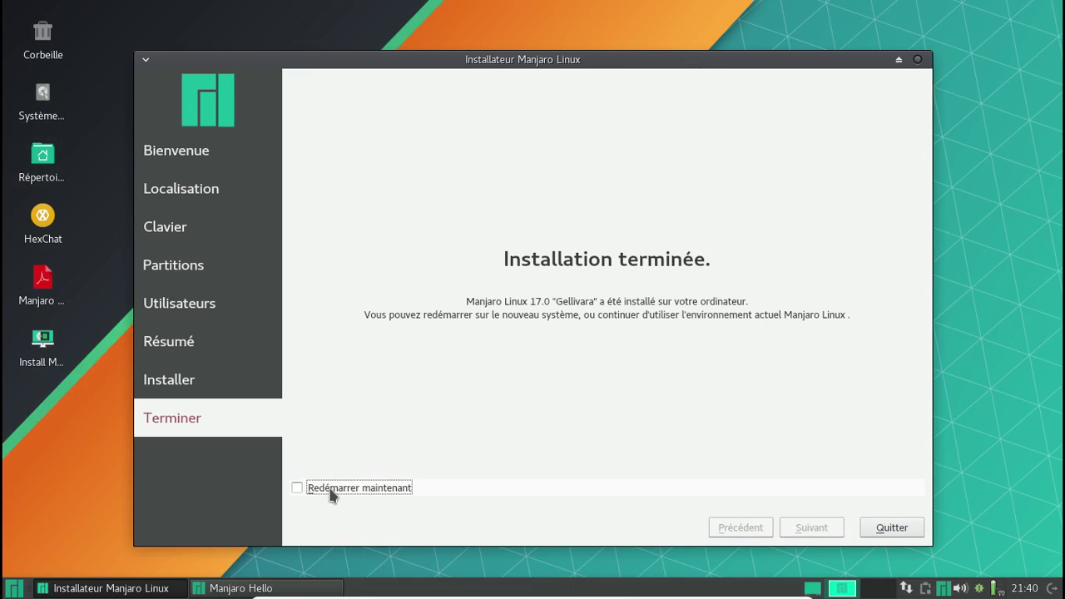
- Finish the installer with an immediate restart and boot the Manjaro Linux entry from GRUB
left_click(330, 494)
left_click(881, 531)
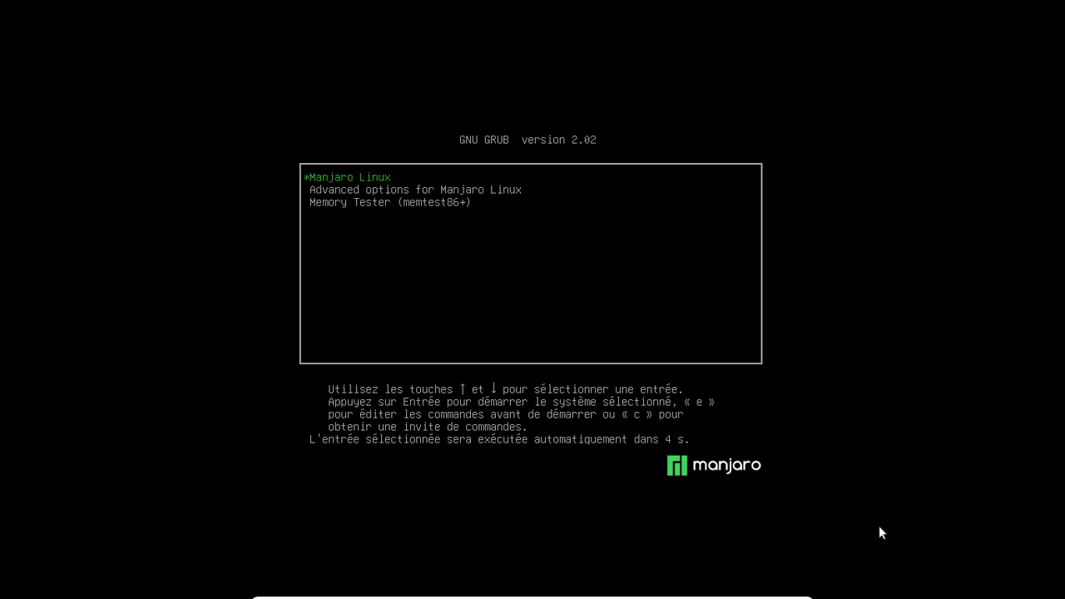
key("Return")
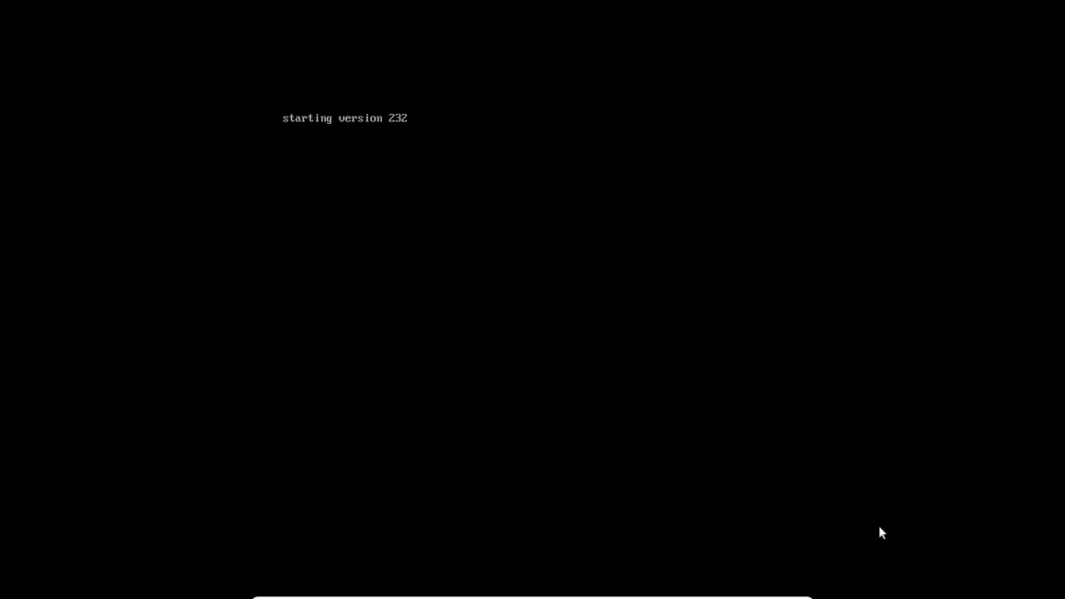
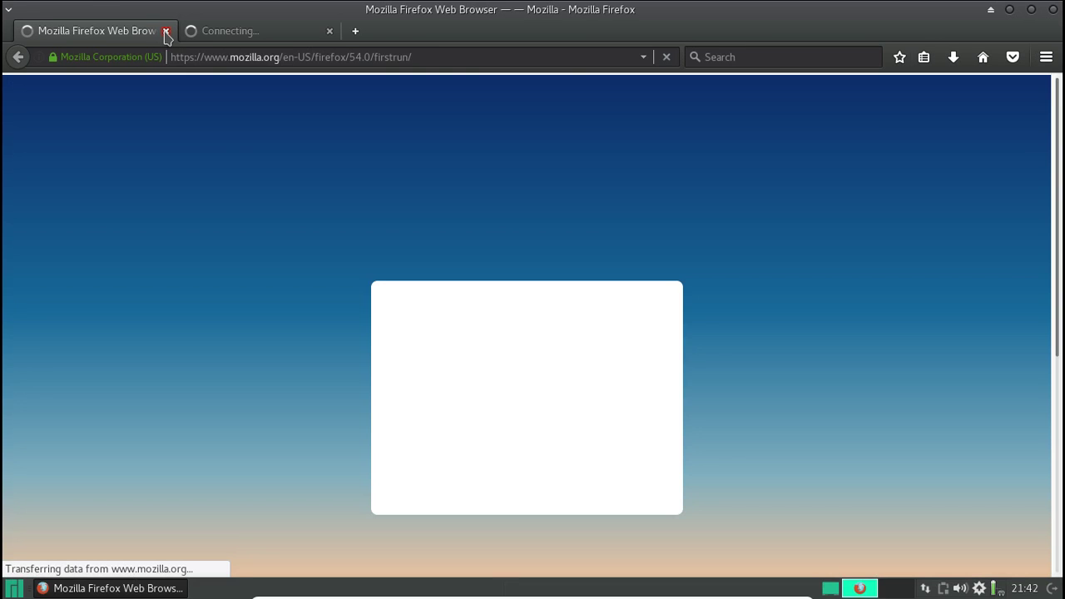
- Close Firefox's first-run tab and look over the Manjaro home page
left_click(166, 32)
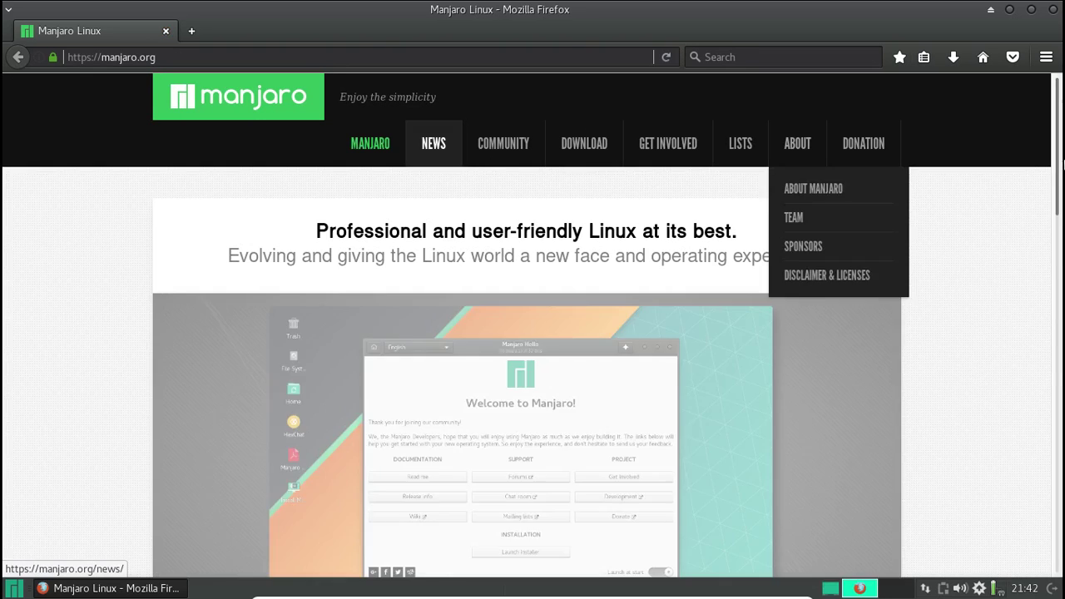
scroll(1021, 208, "down", 5)
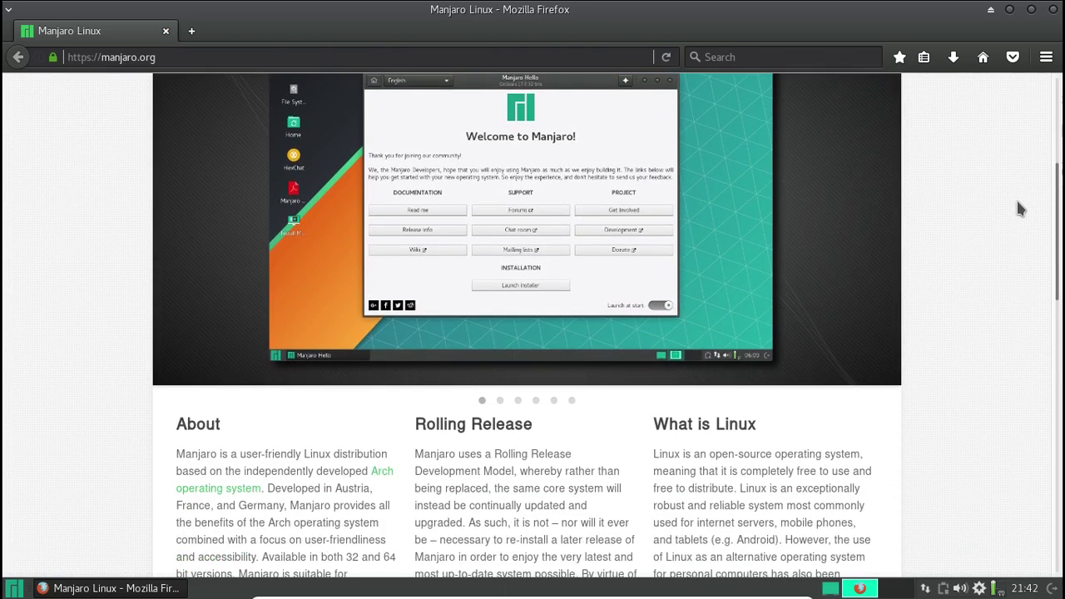
scroll(1021, 208, "up", 5)
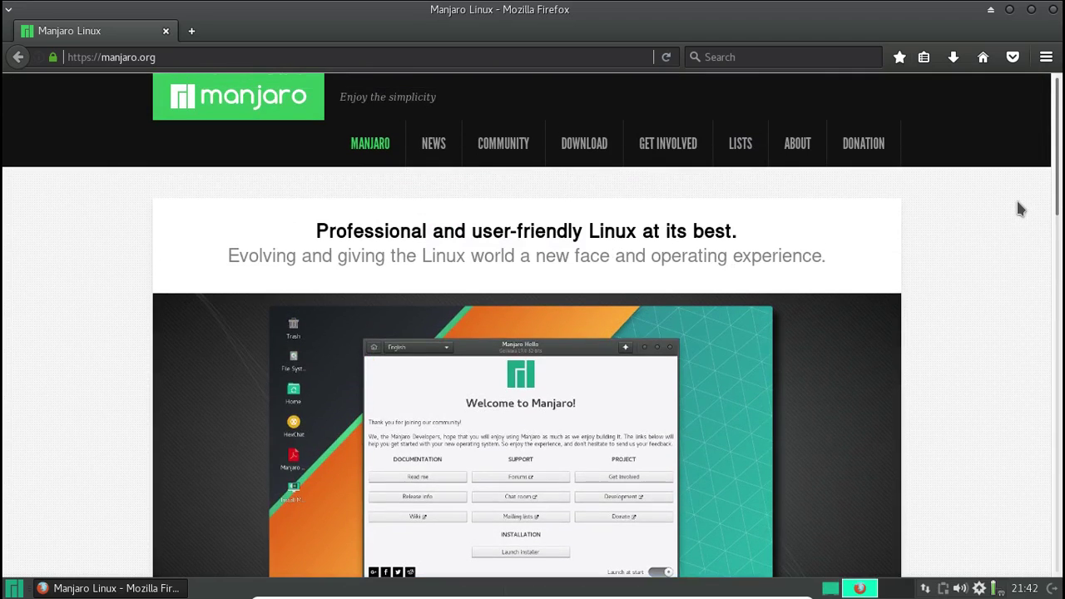
- Read through the Manjaro site's News page down to the 2017-06-26 stable update, and close Firefox
left_click(438, 148)
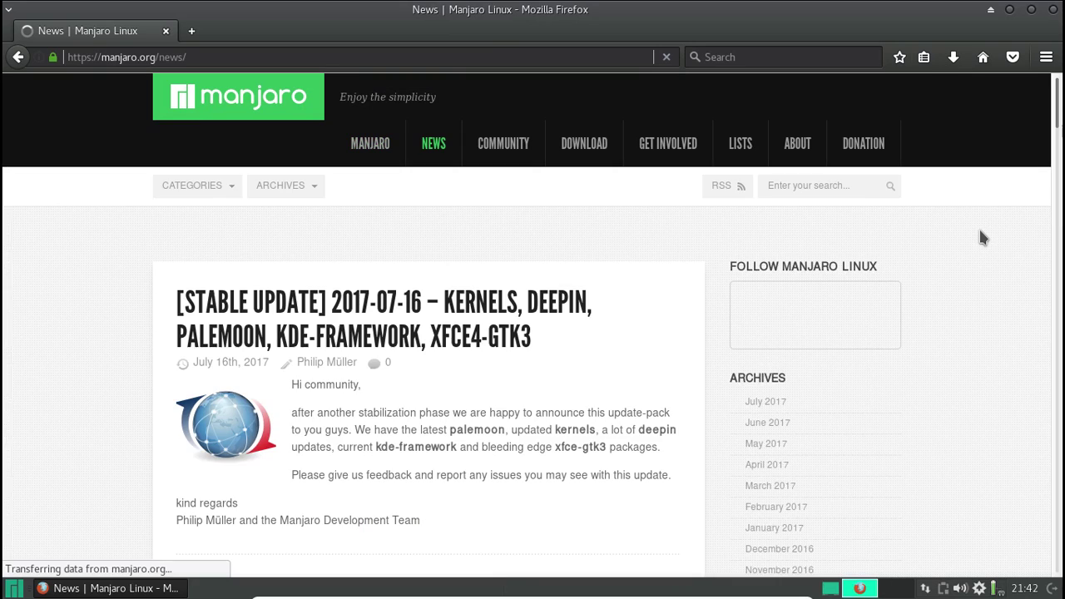
scroll(987, 240, "down", 4)
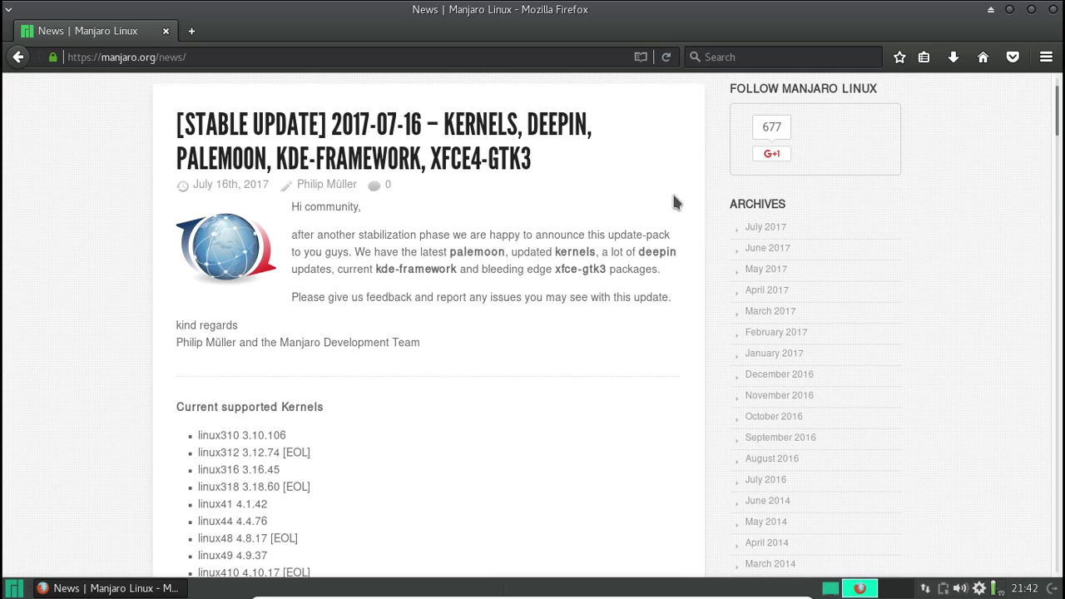
scroll(674, 199, "down", 10)
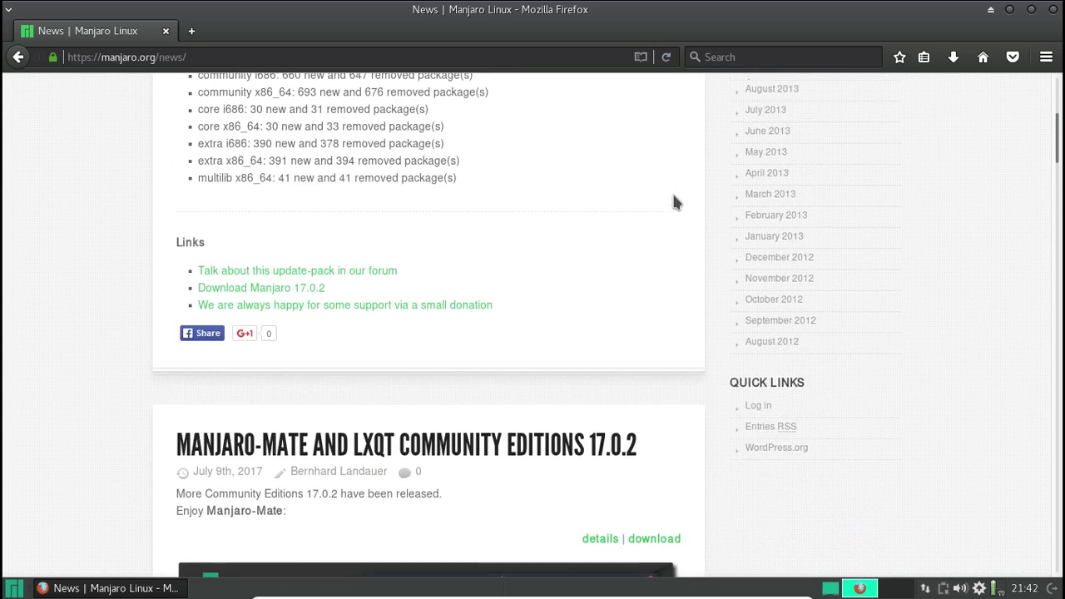
scroll(674, 202, "down", 12)
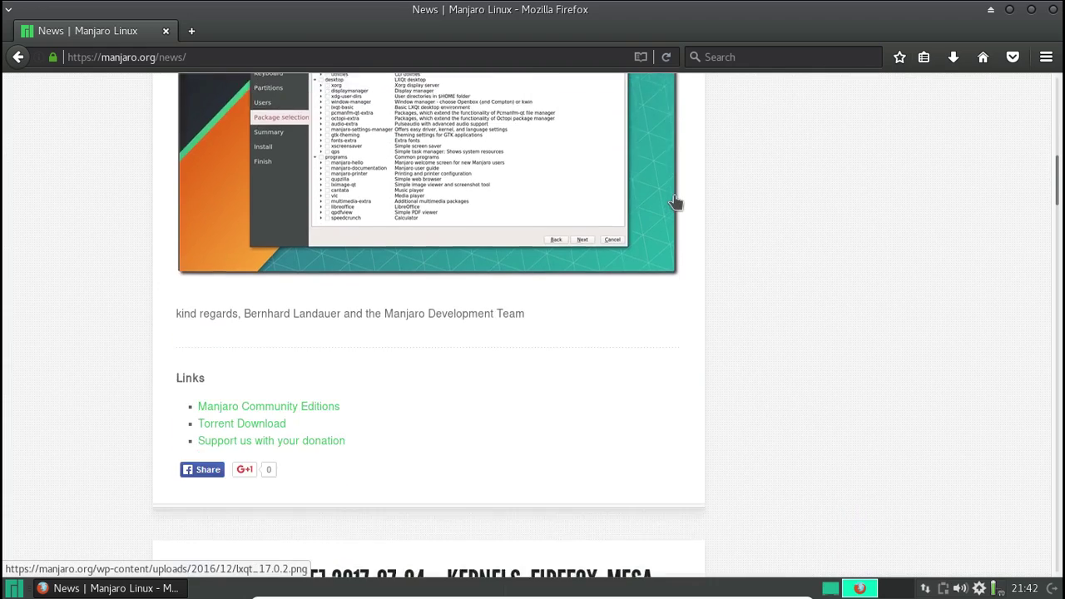
scroll(676, 202, "down", 10)
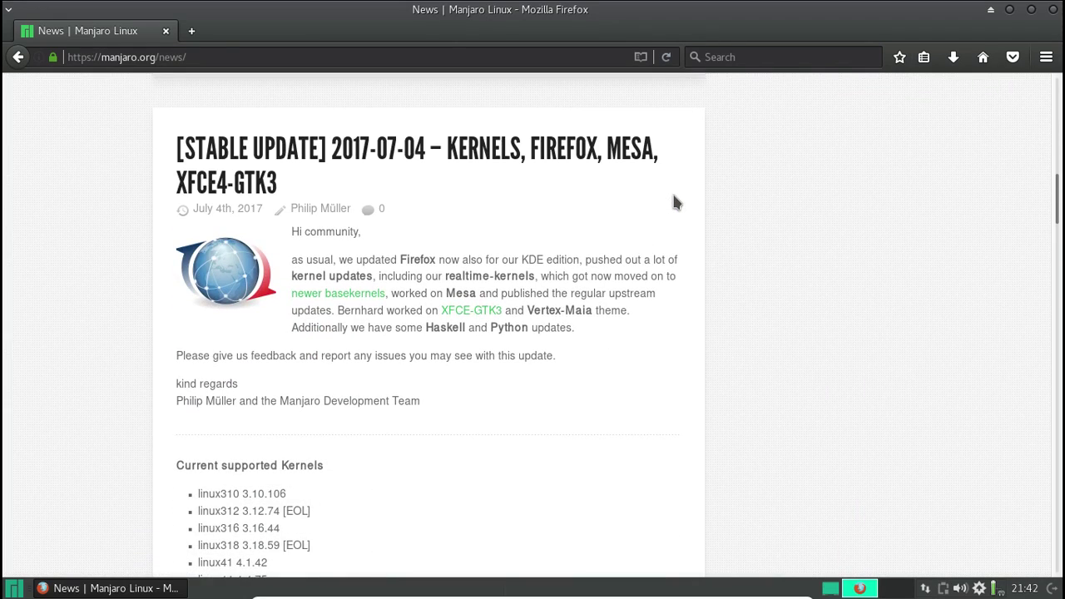
scroll(676, 202, "down", 10)
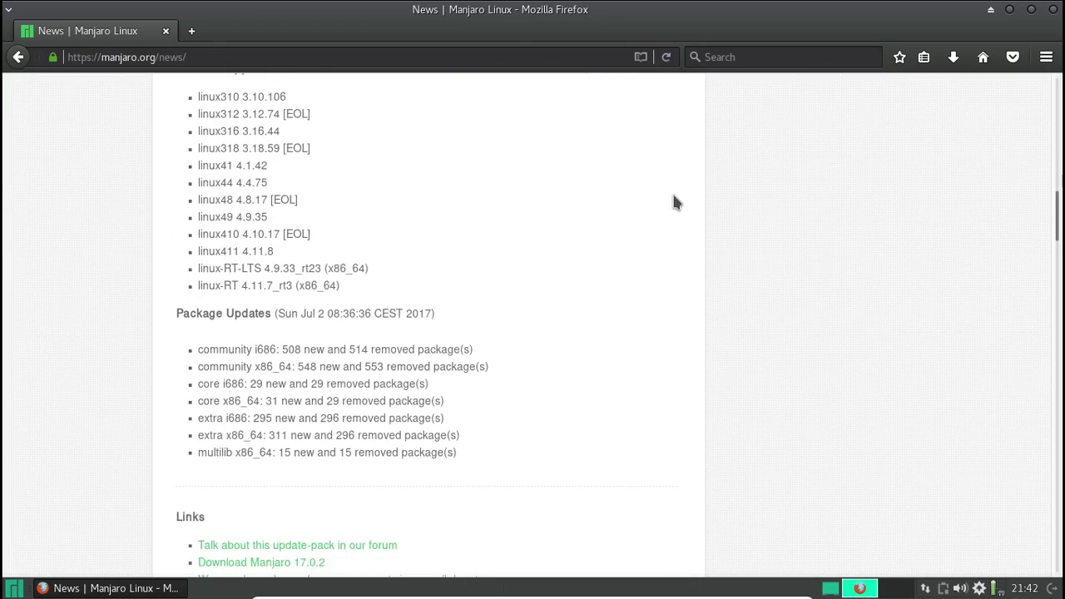
scroll(676, 202, "down", 12)
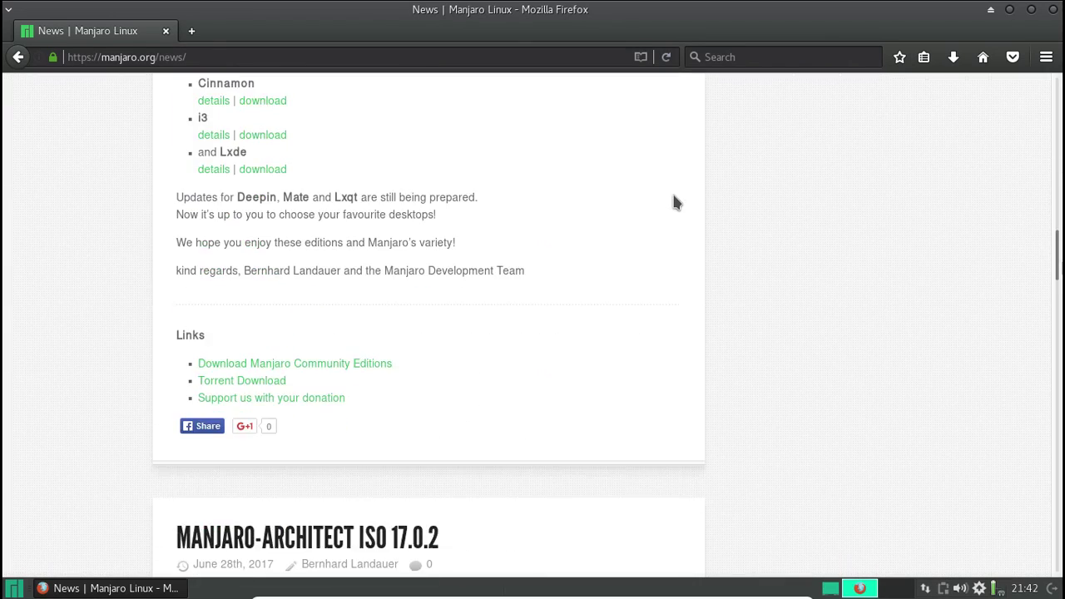
scroll(676, 202, "down", 12)
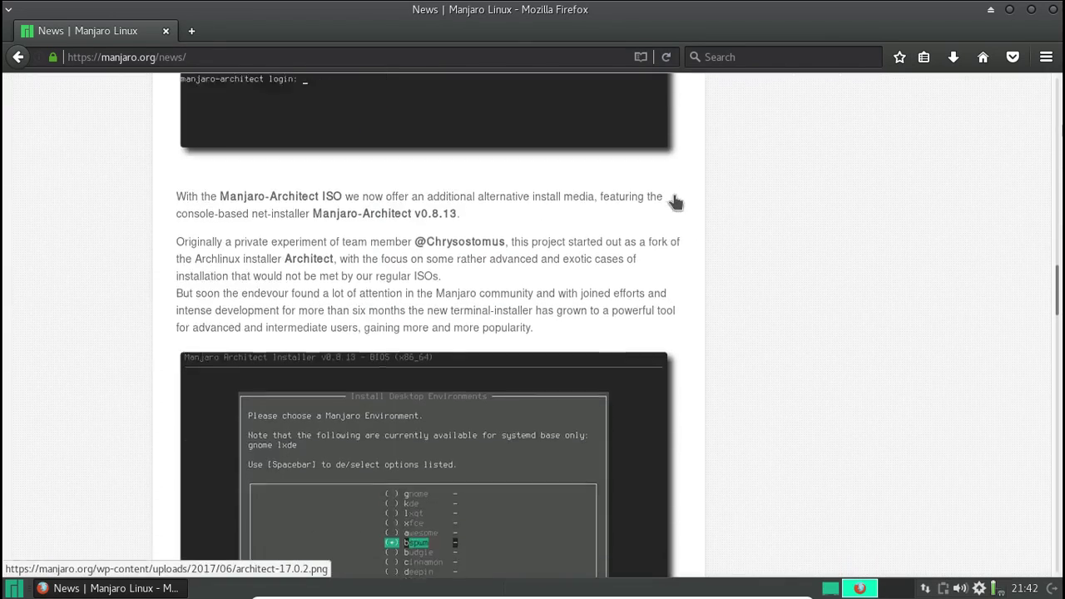
scroll(675, 203, "down", 12)
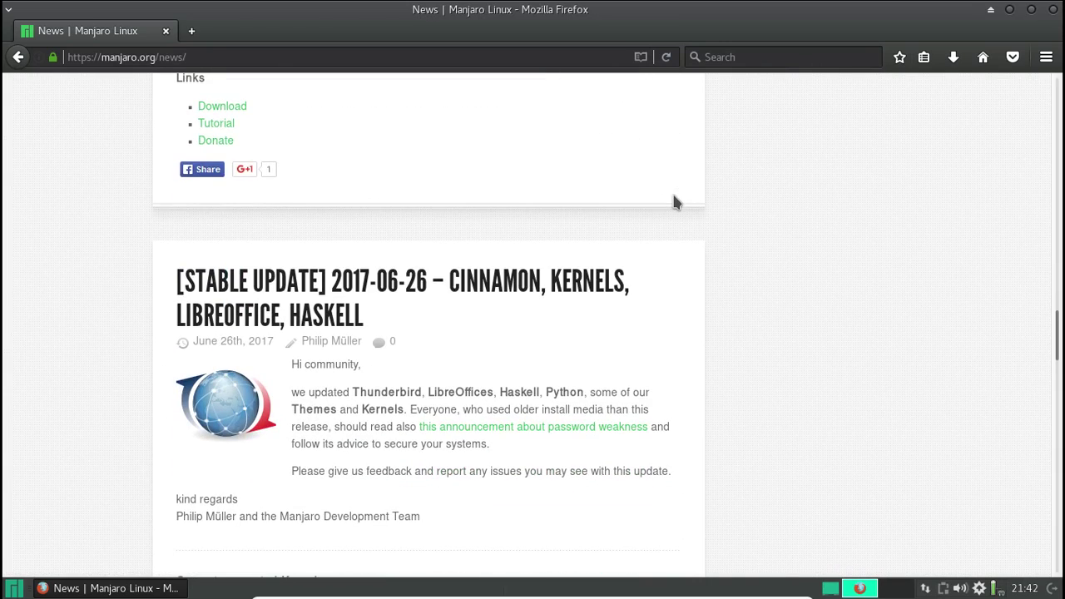
scroll(675, 203, "down", 4)
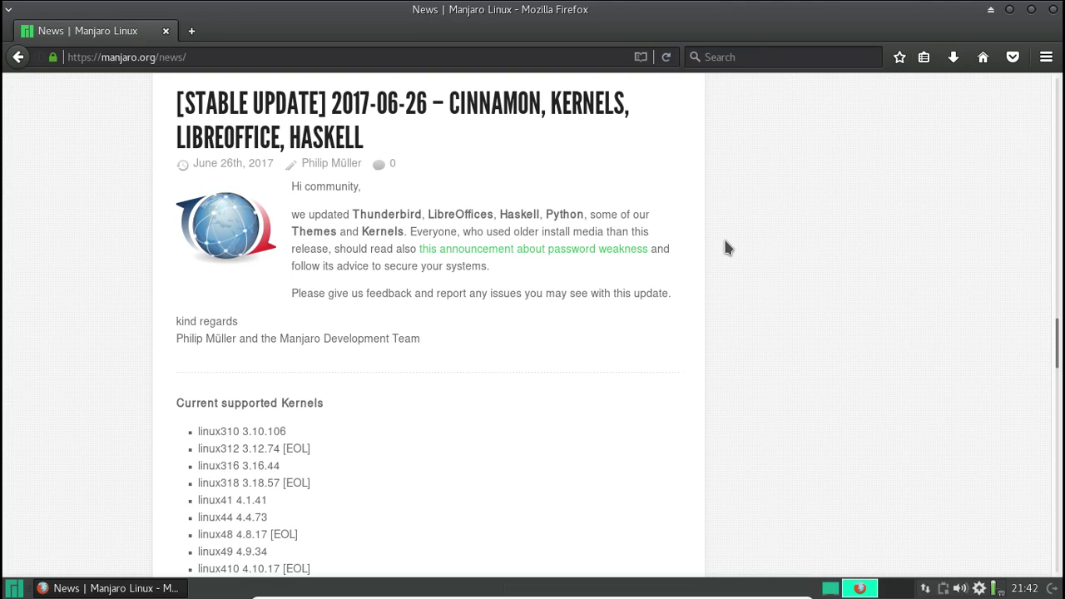
left_click(1053, 10)
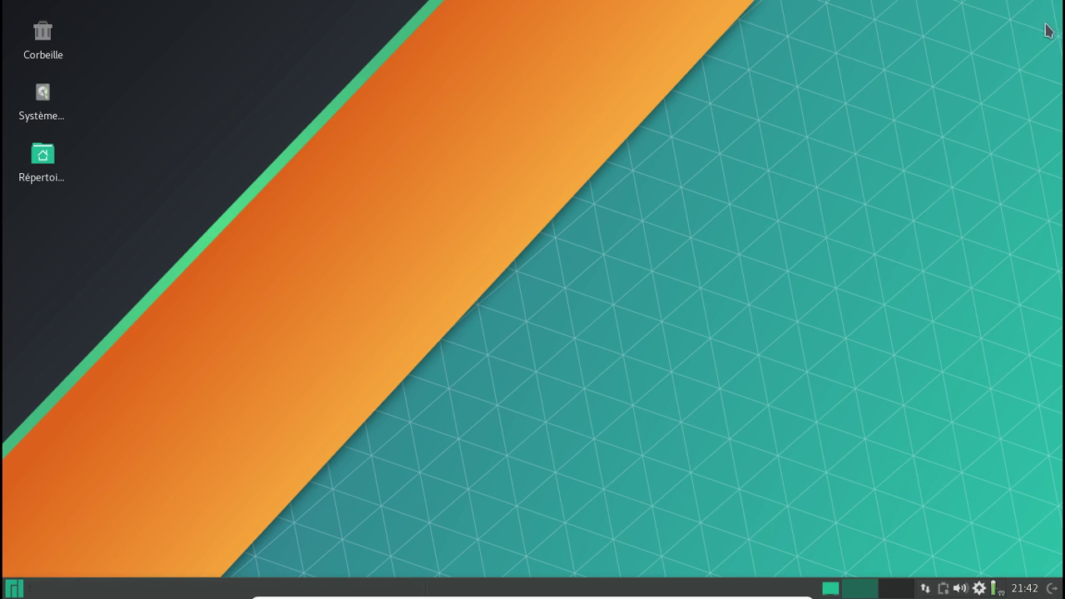
- Open the update manager, review the list of available updates and close it without applying them
right_click(979, 589)
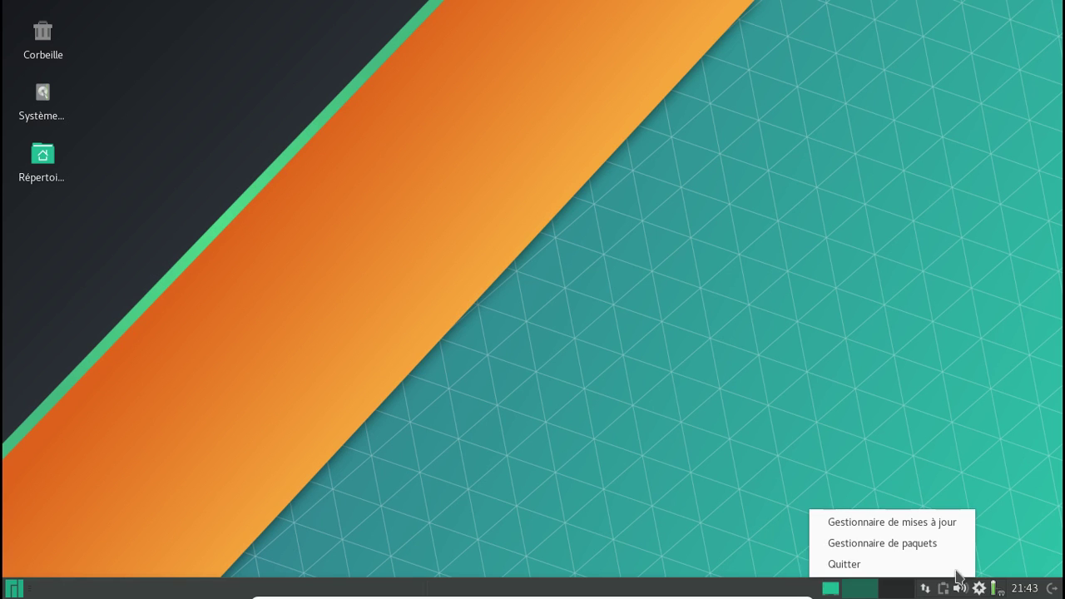
left_click(928, 530)
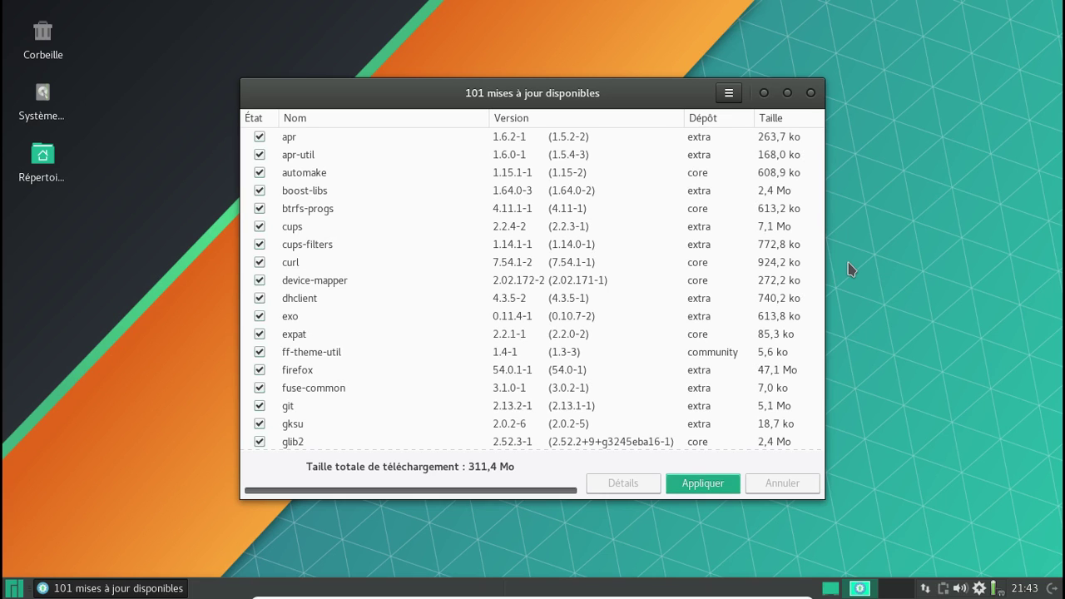
left_click(1030, 35)
left_click(811, 94)
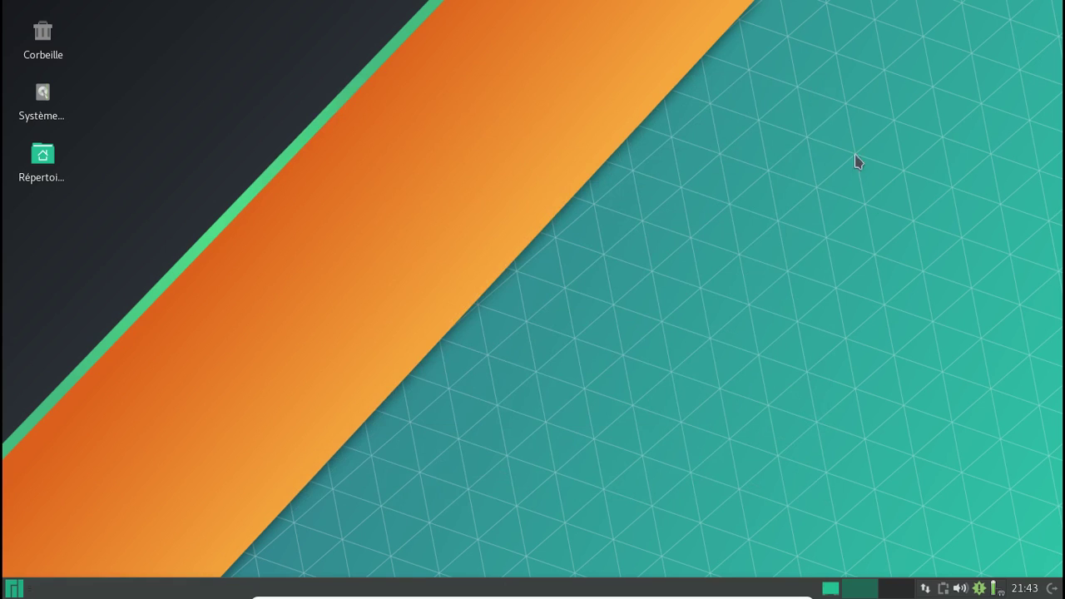
- Open the package manager's preferences, authenticating with the account password
right_click(980, 589)
left_click(934, 545)
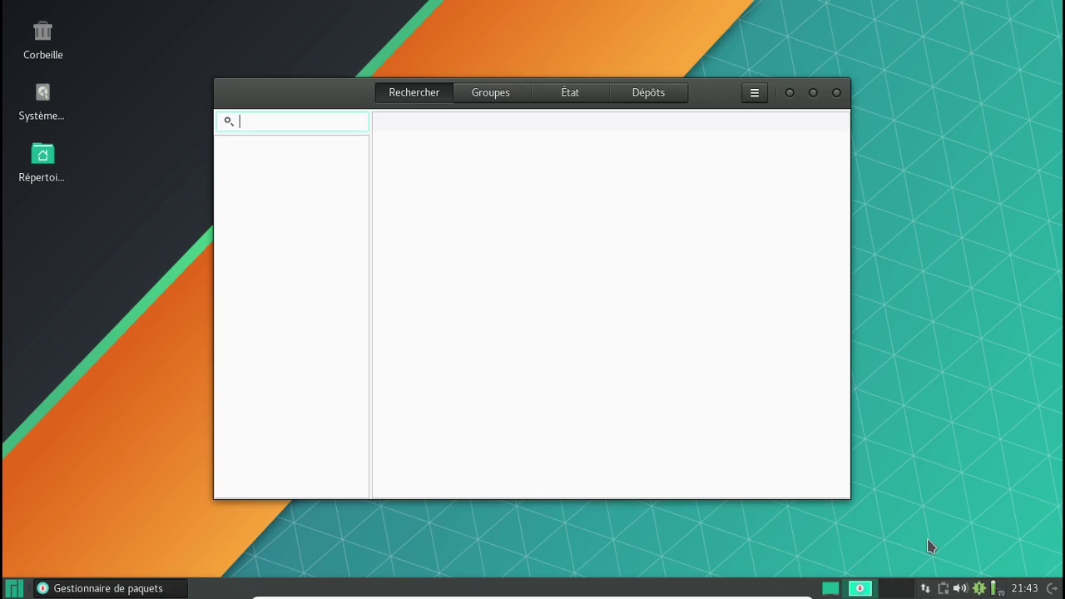
left_click(755, 93)
left_click(735, 205)
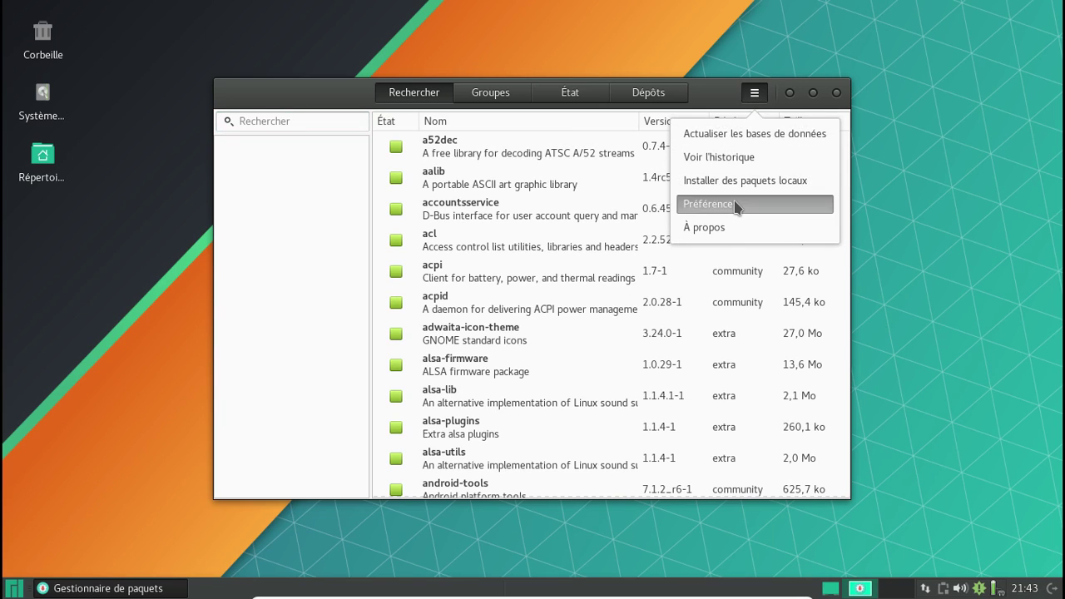
type("•••••")
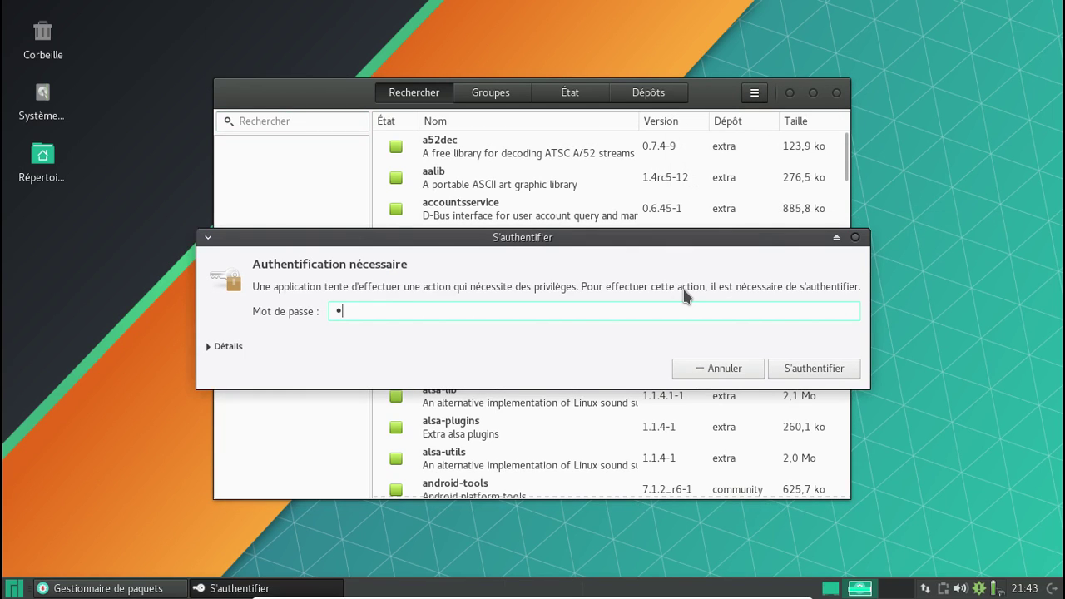
type("•••")
key("Return")
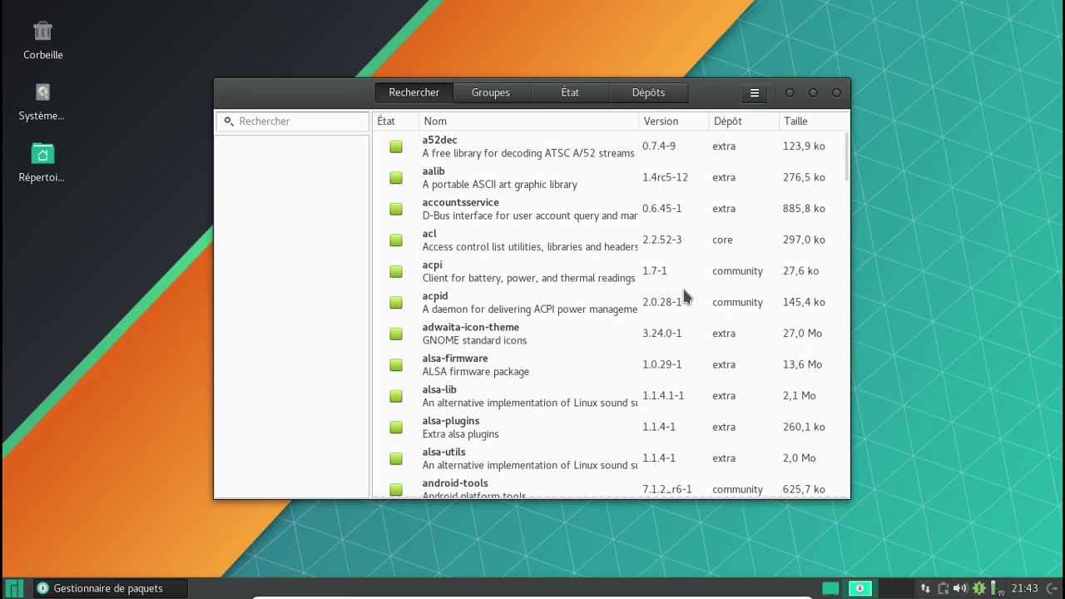
left_click(708, 198)
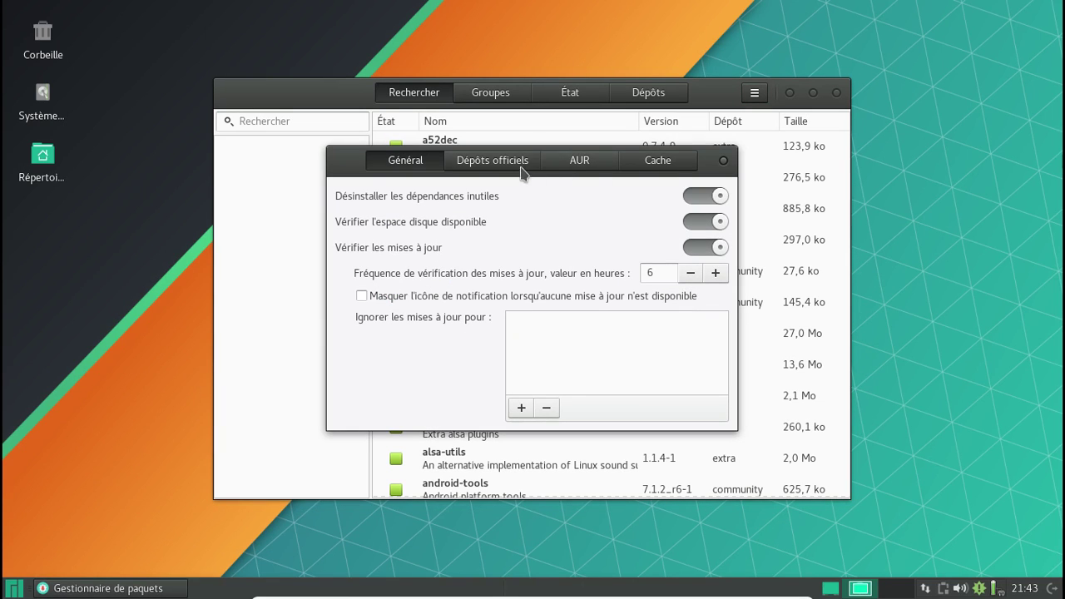
- In the official repositories preferences, use mirrors from Monde entier and refresh the mirror list
left_click(516, 167)
left_click(688, 199)
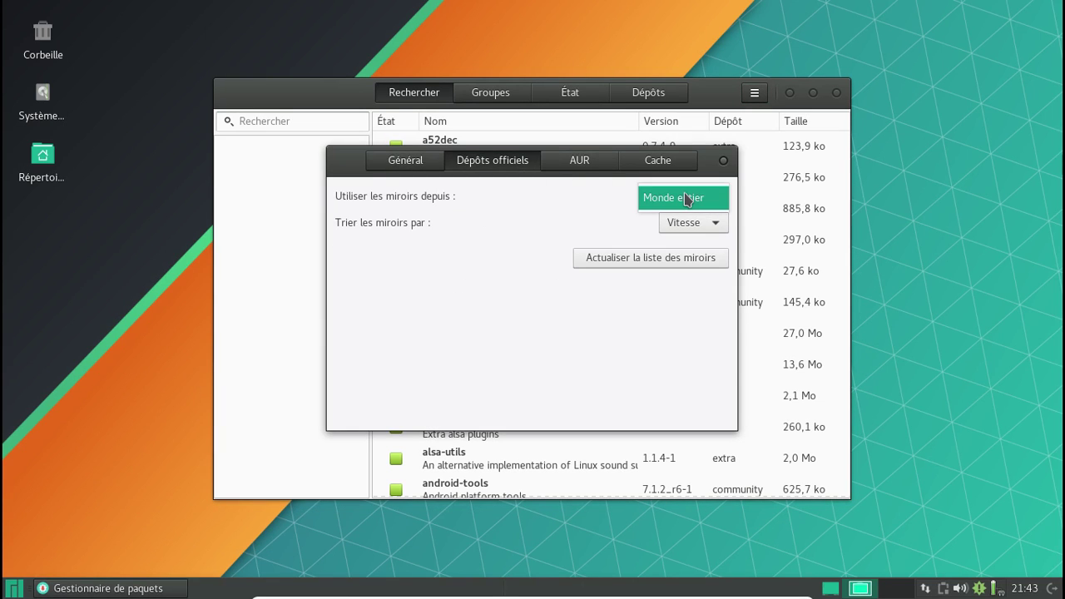
left_click(687, 200)
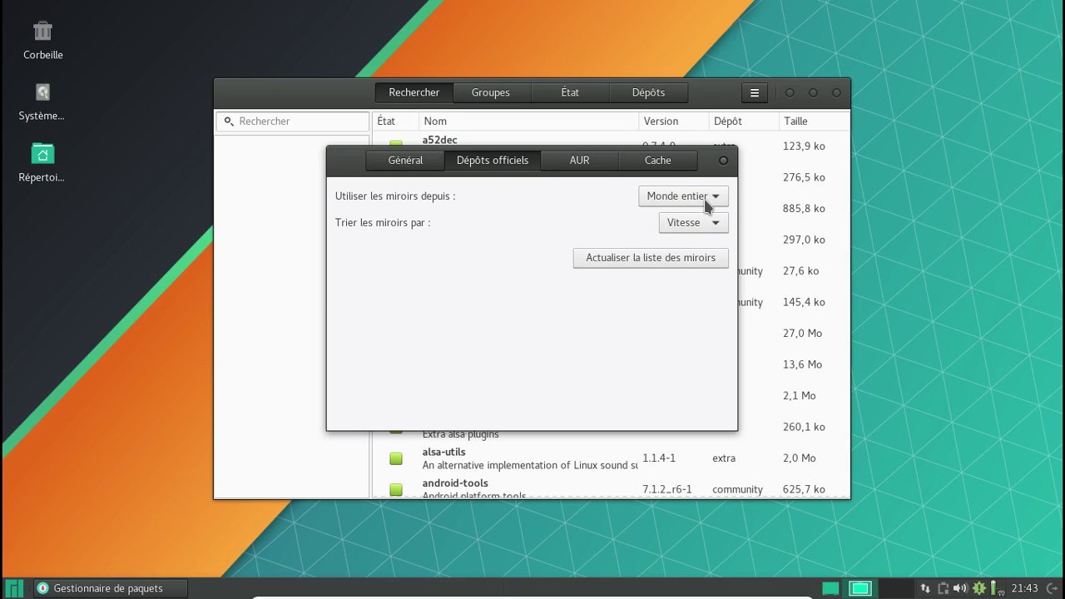
left_click(706, 206)
left_click(706, 206)
left_click(721, 204)
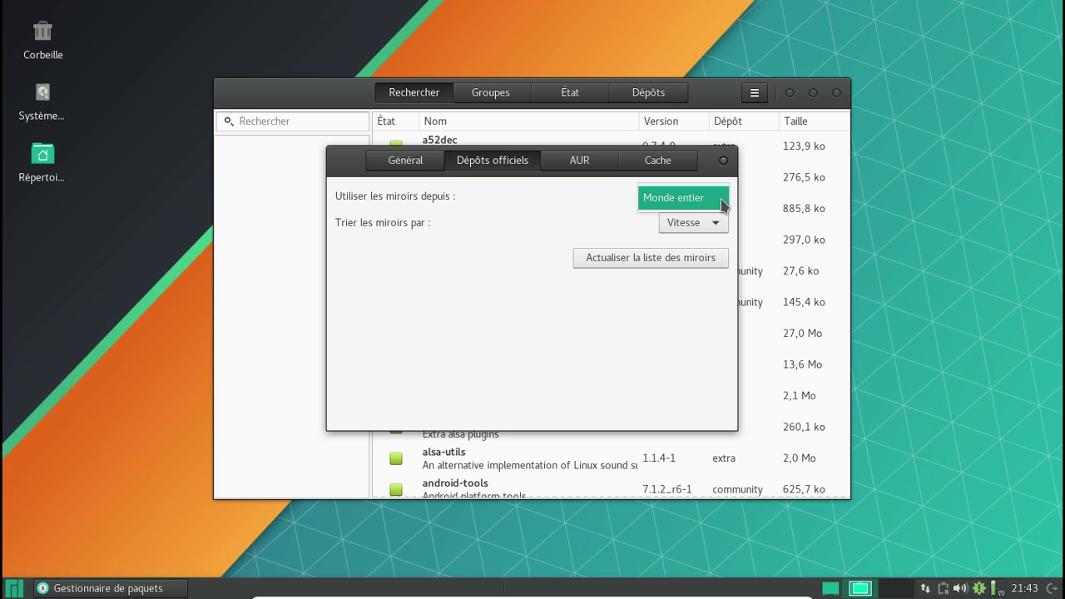
left_click(723, 202)
left_click(689, 258)
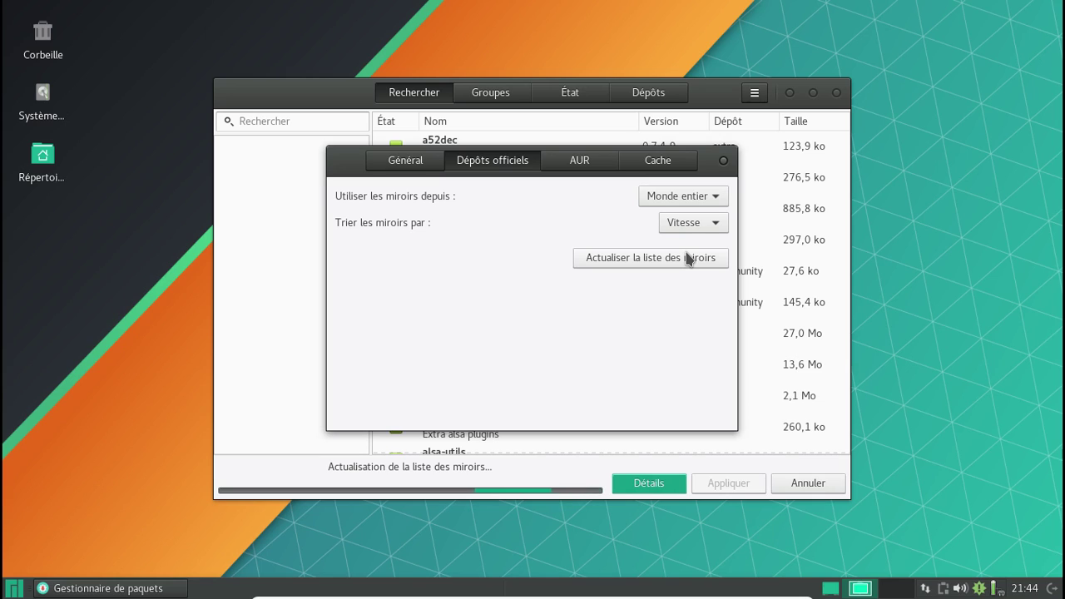
- Check the mirror sorting options and keep Vitesse selected
left_click(693, 223)
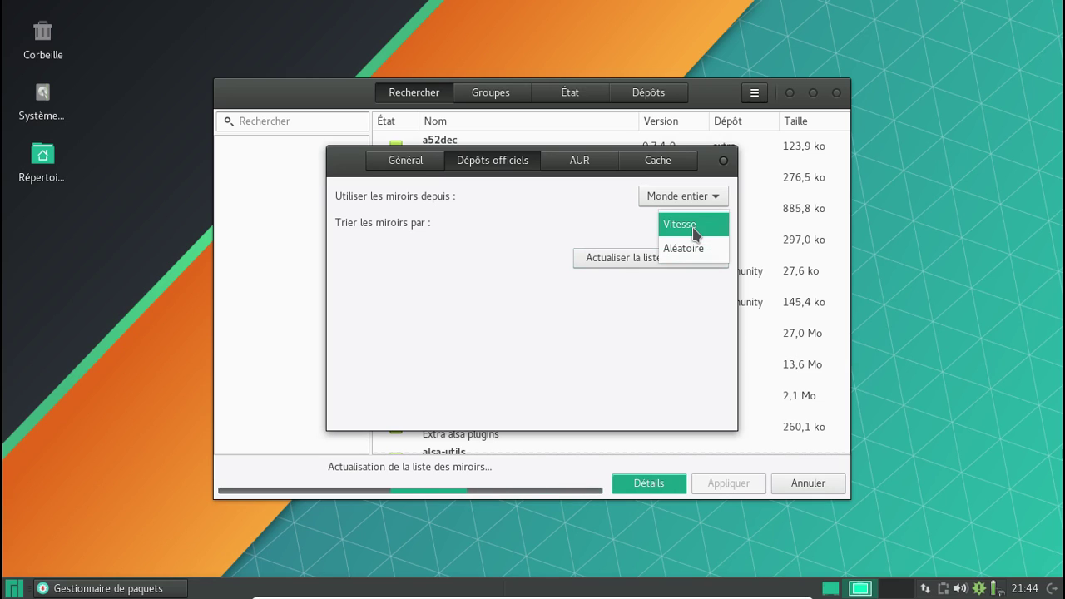
left_click(692, 225)
left_click(582, 238)
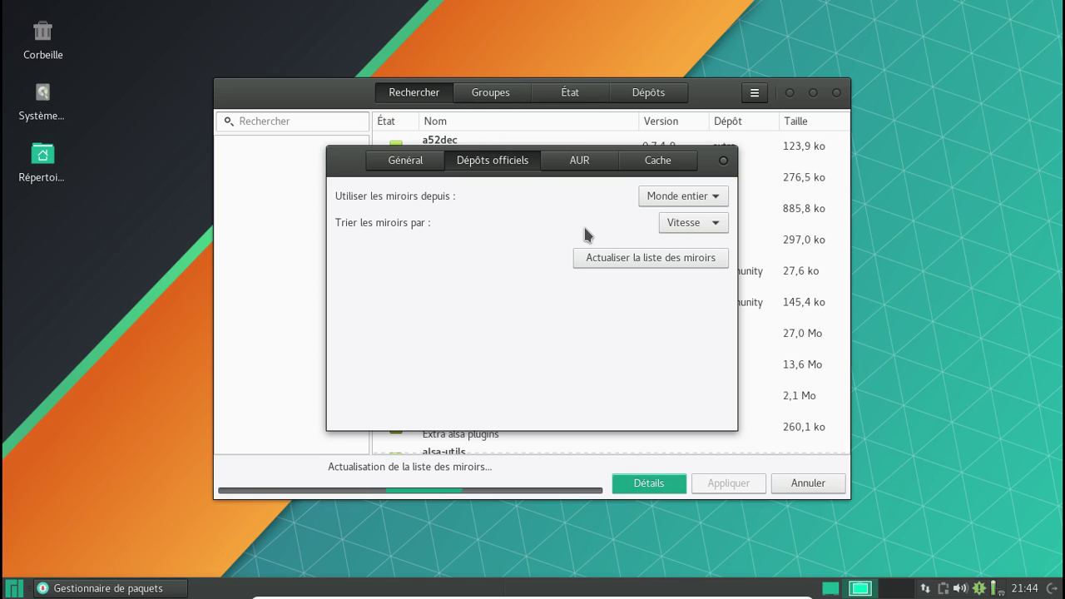
- Open the home folder in the file manager to view its contents
left_click(46, 176)
double_click(45, 176)
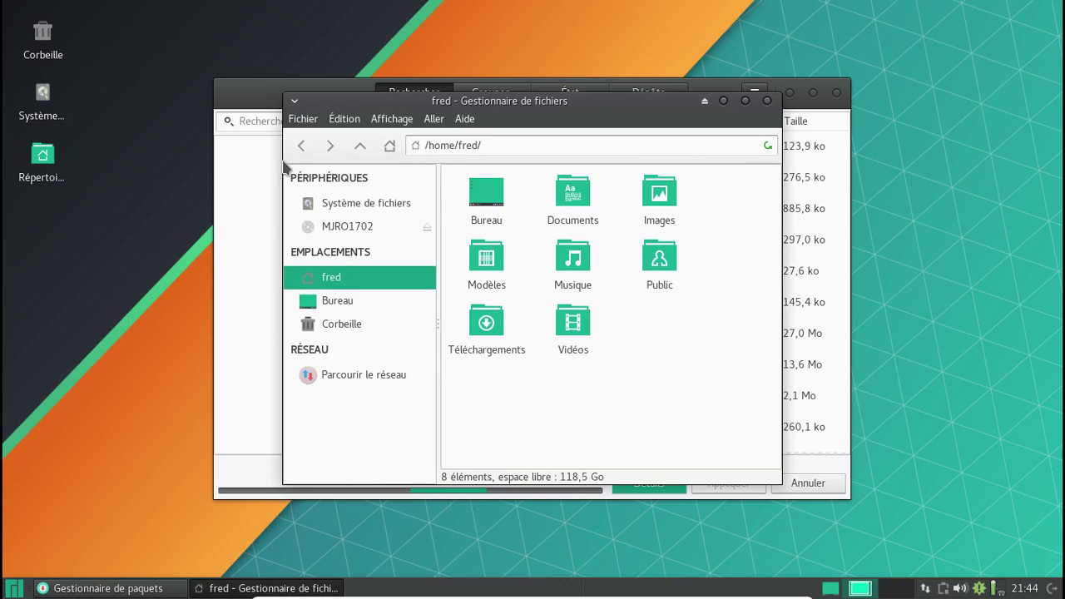
- Browse the network locations in the file manager, and close its window
left_click(367, 374)
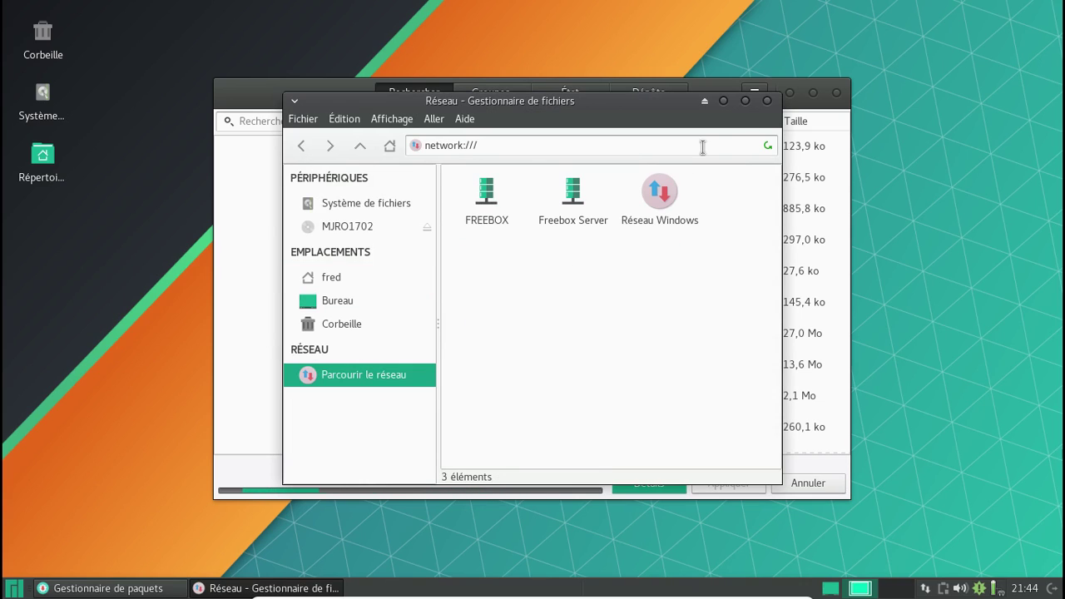
left_click(767, 101)
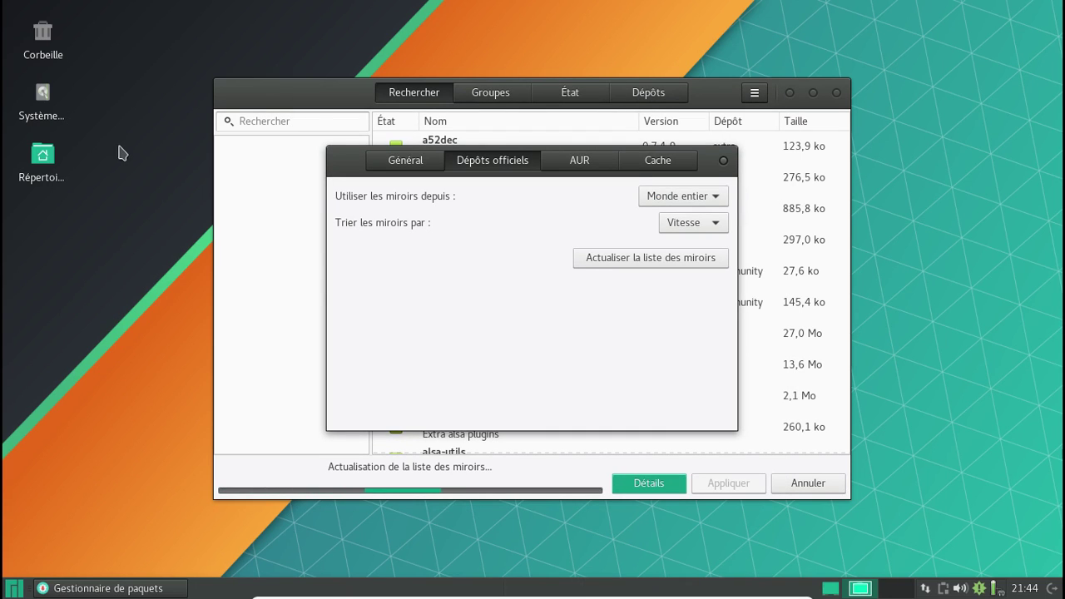
- Look through the applications in the Jeux, Multimédia, Paramètres and Système categories, and close the application menu
left_click(14, 588)
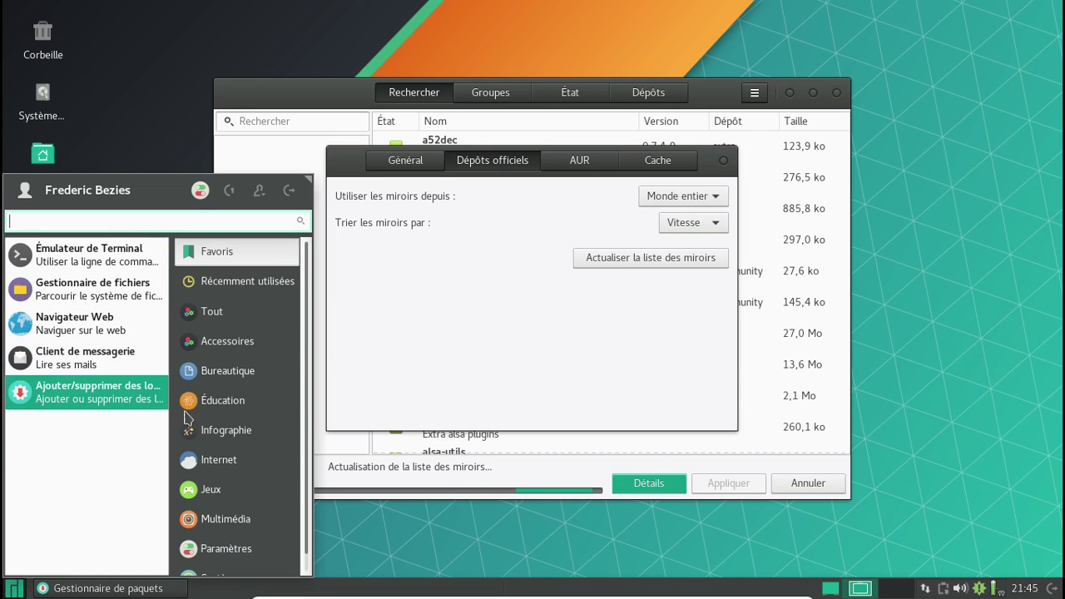
scroll(242, 406, "down", 1)
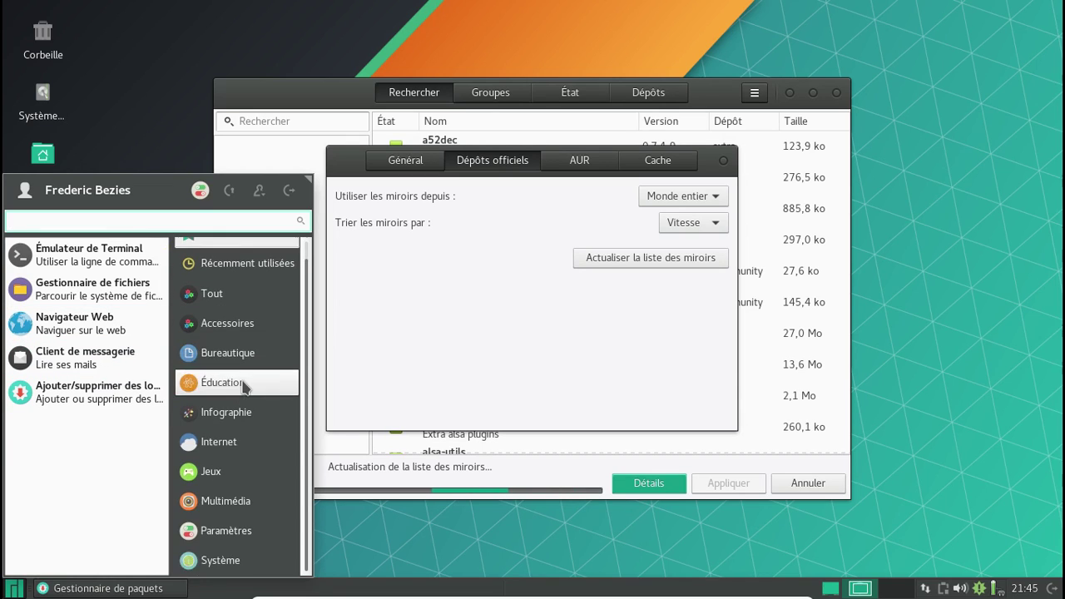
left_click(214, 472)
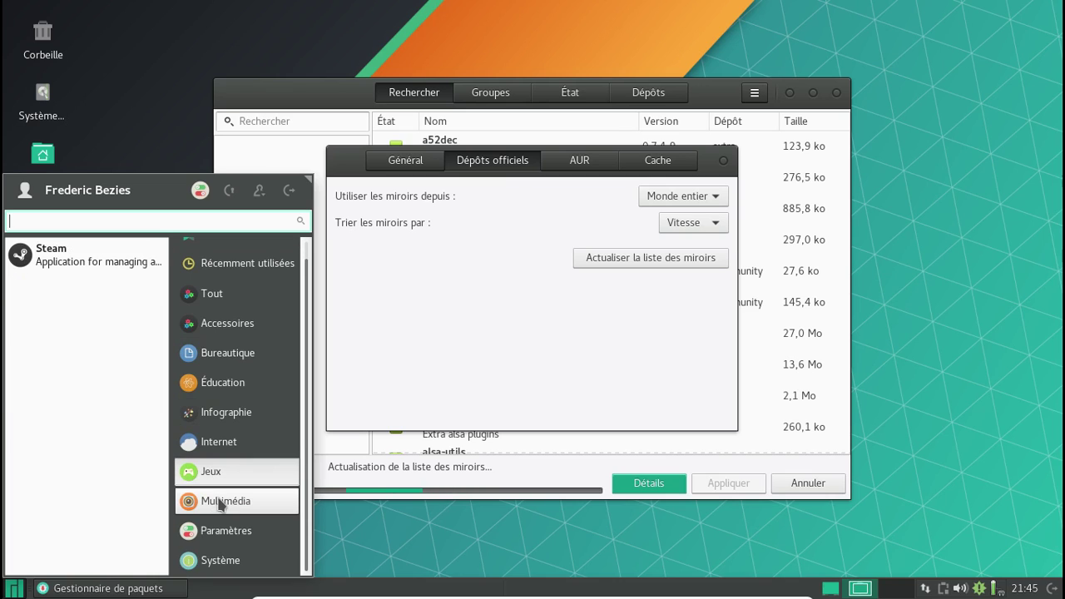
left_click(221, 503)
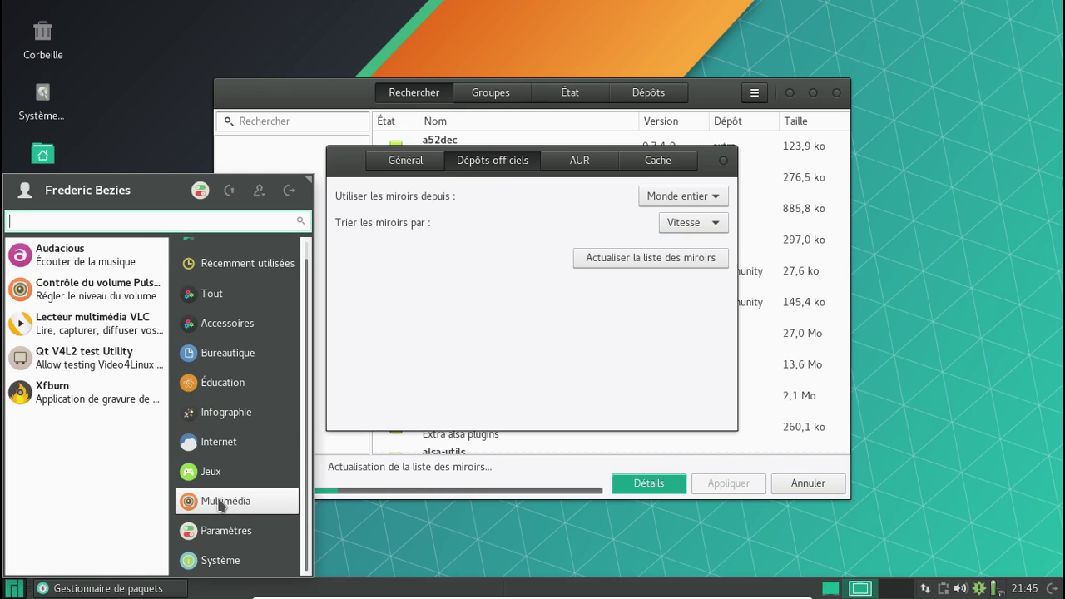
left_click(220, 539)
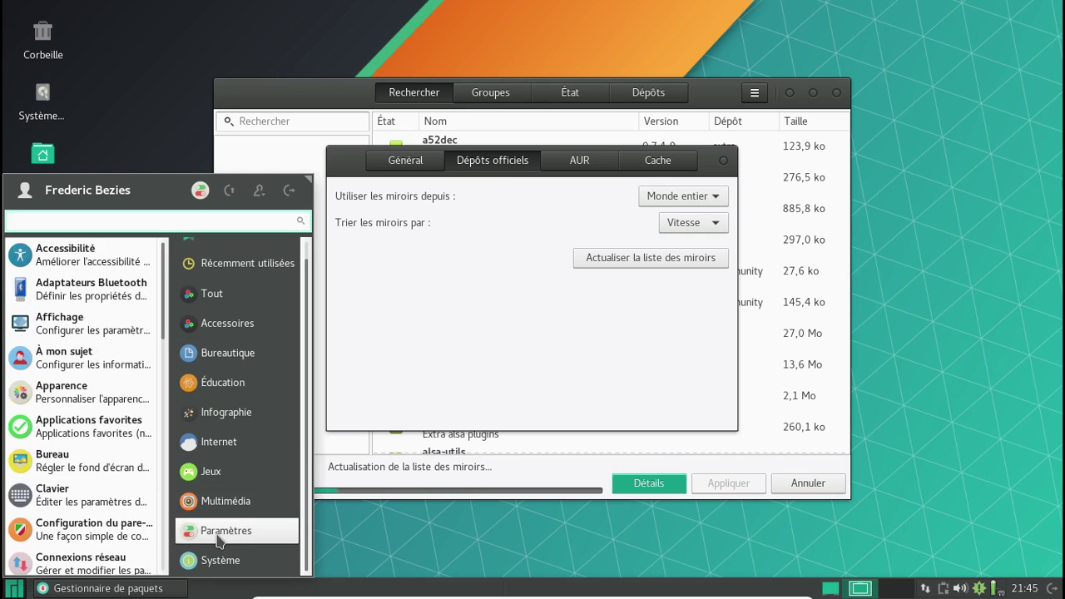
left_click(219, 561)
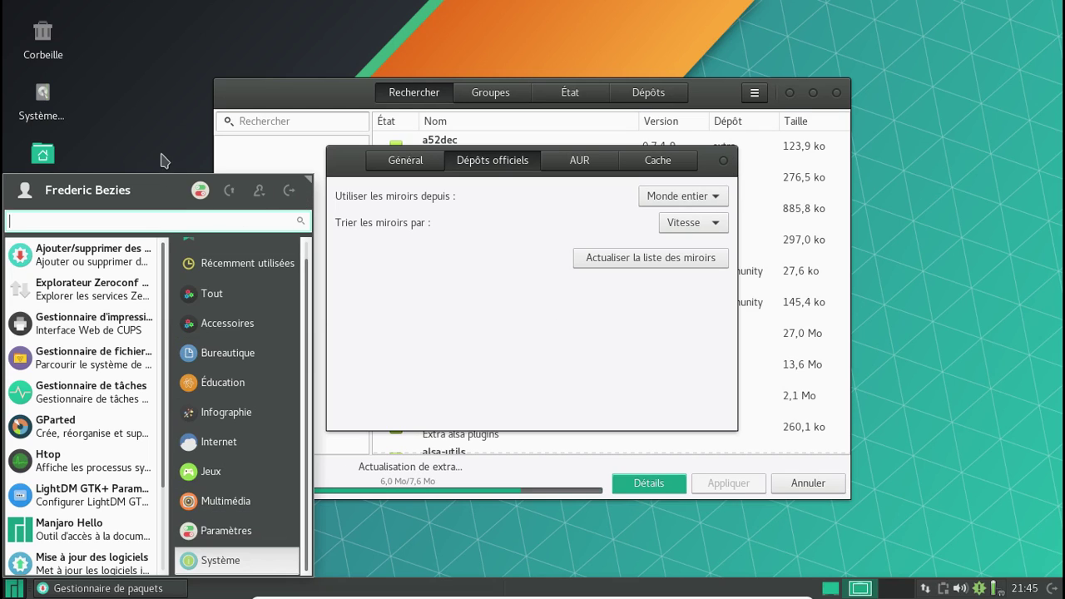
left_click(200, 168)
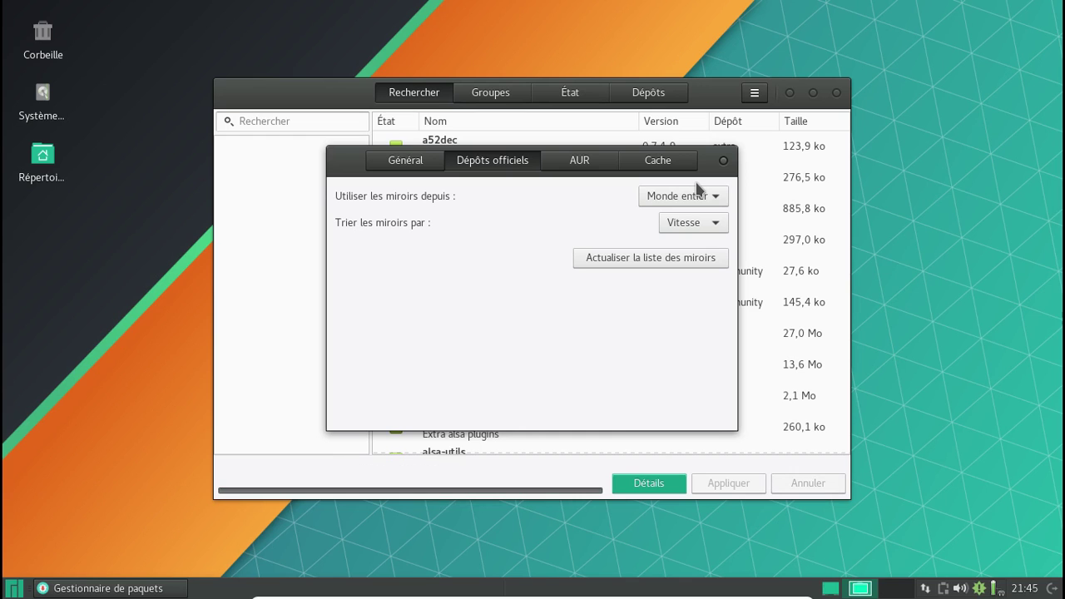
- Close the package manager with its preferences and open the update manager
left_click(723, 160)
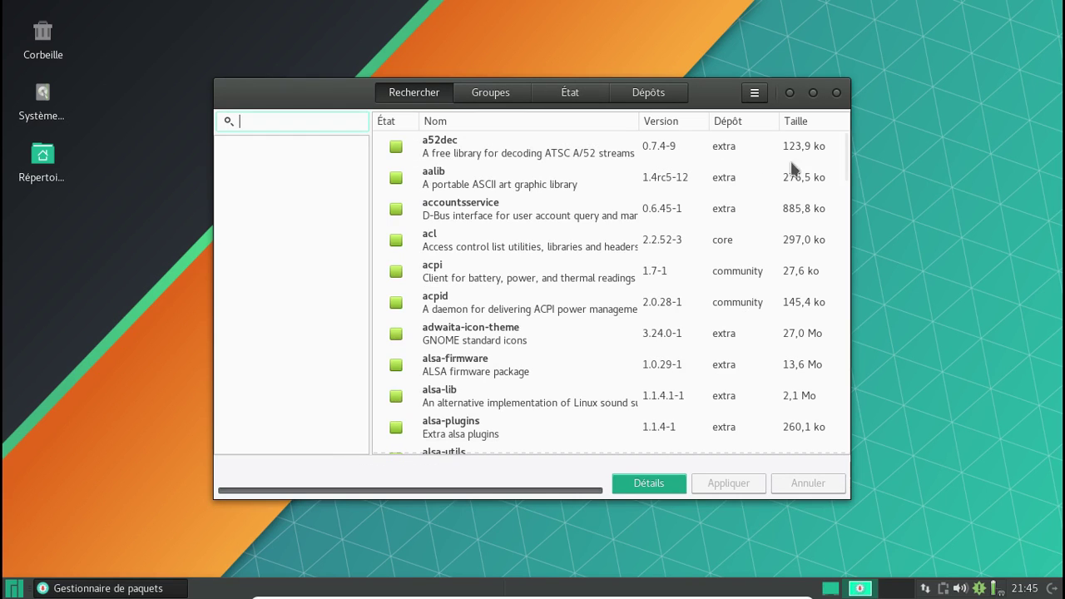
left_click(837, 93)
right_click(979, 587)
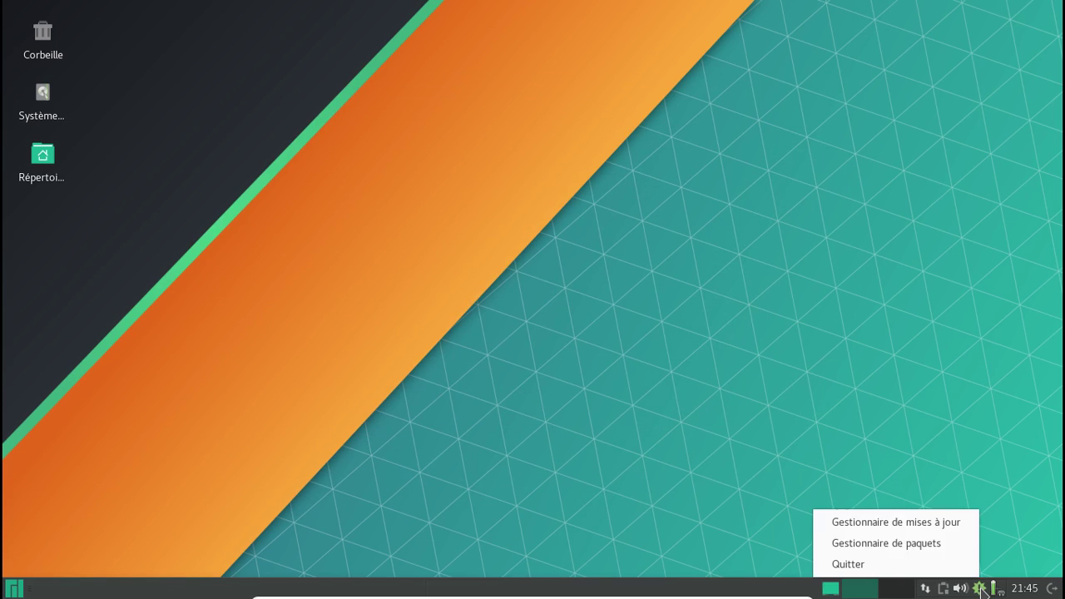
left_click(915, 522)
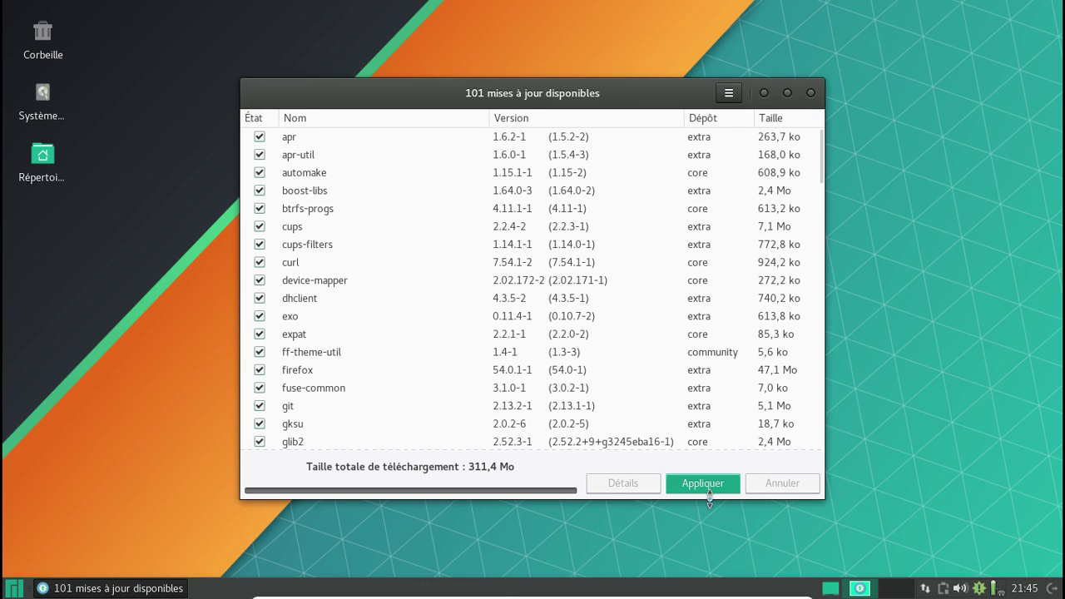
- Apply all the available package updates, authenticating with the account password
left_click(684, 488)
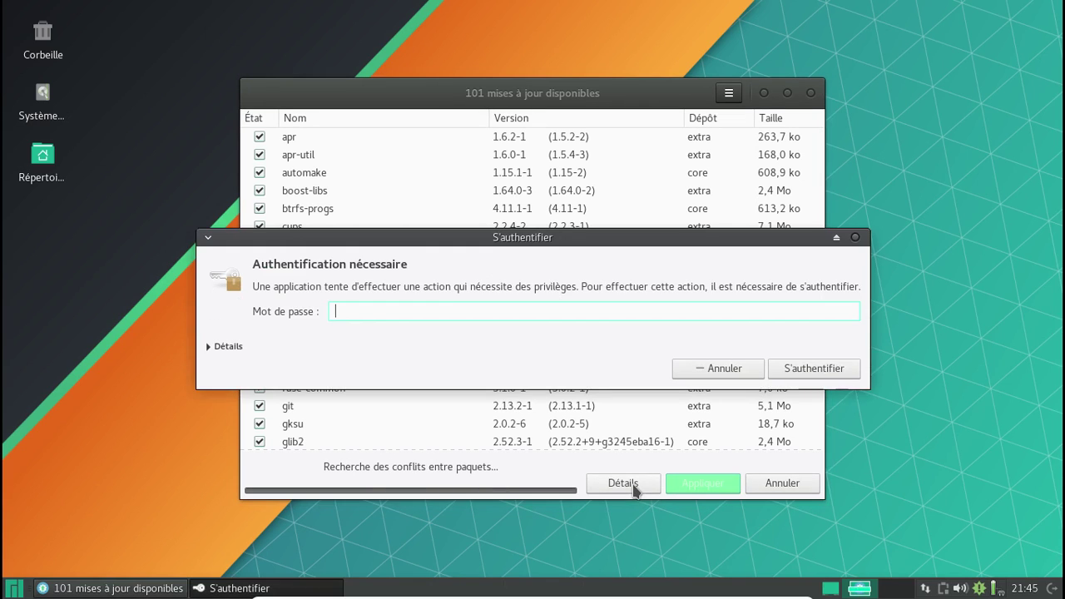
type("********")
key("Return")
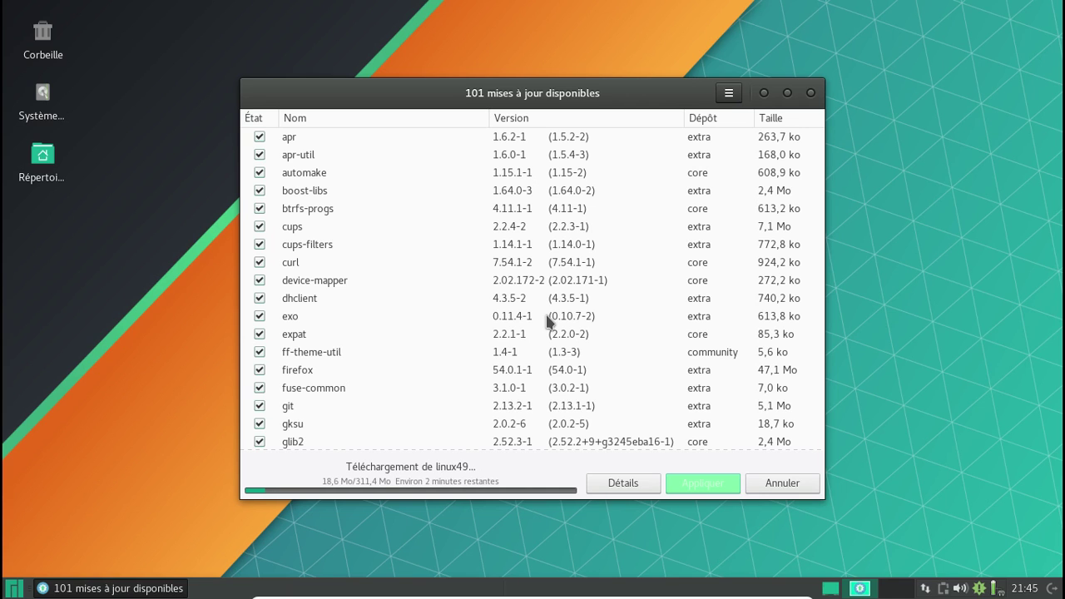
- Examine the whole list of packages being updated, and show the details of the running transaction
scroll(548, 320, "down", 7)
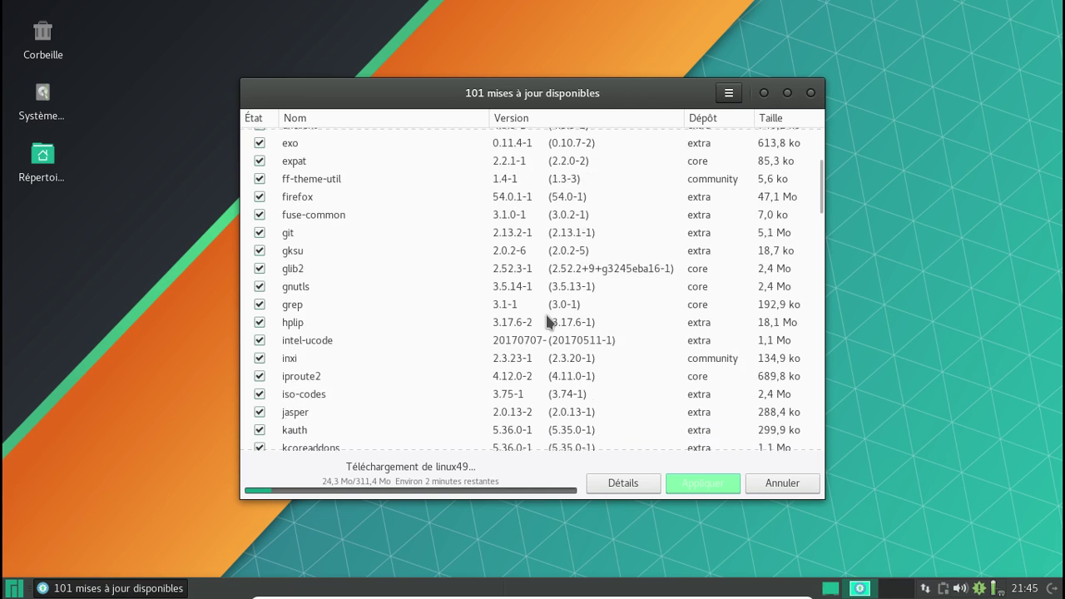
scroll(547, 320, "down", 8)
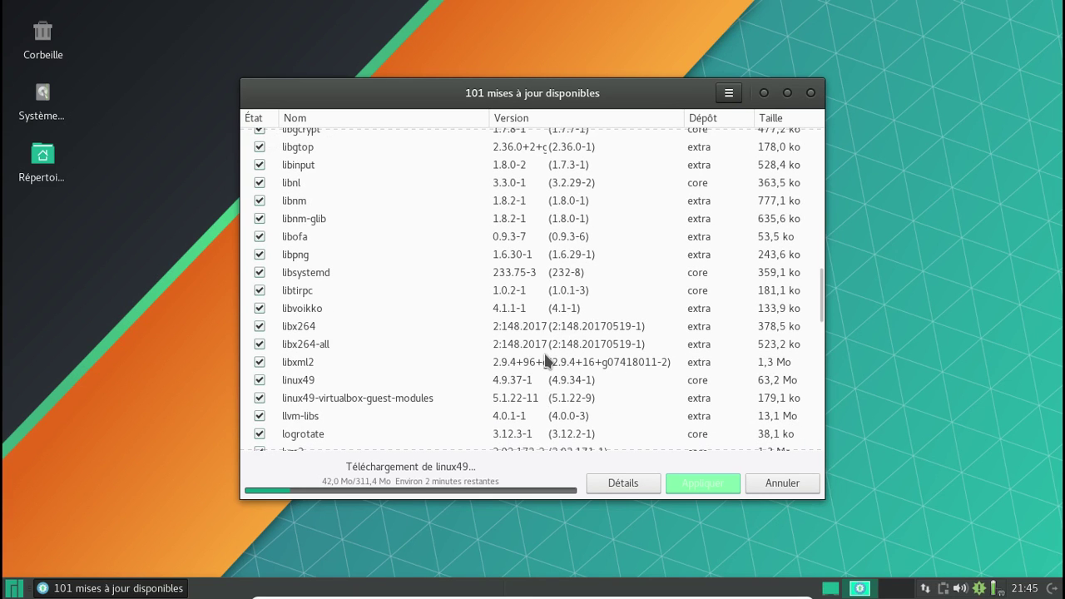
scroll(546, 360, "down", 1)
scroll(546, 356, "down", 4)
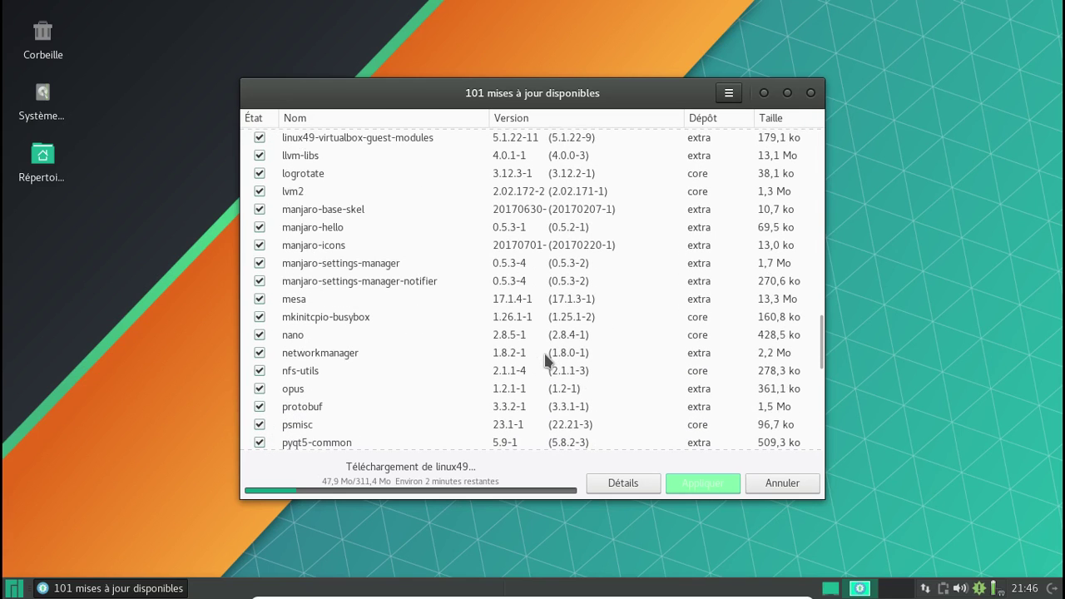
scroll(547, 359, "down", 8)
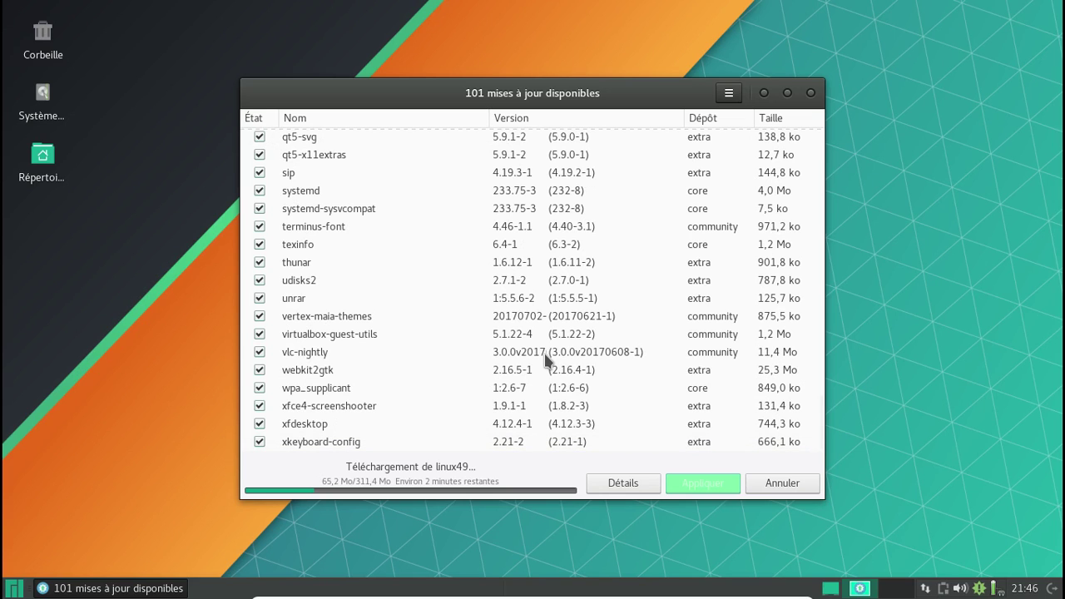
scroll(546, 358, "up", 1)
scroll(546, 358, "up", 4)
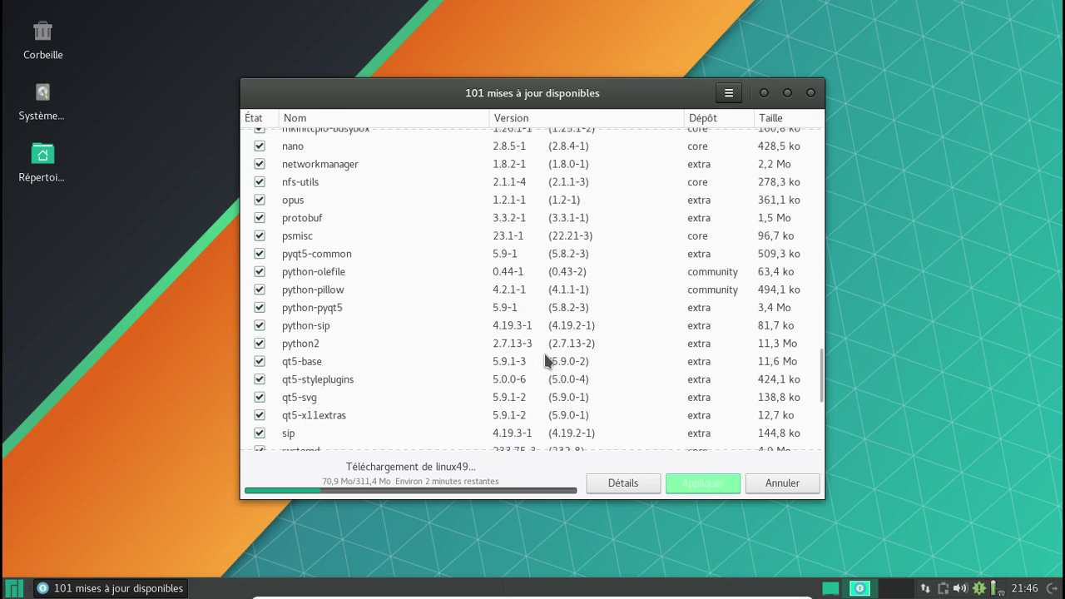
scroll(545, 359, "up", 3)
scroll(546, 360, "up", 2)
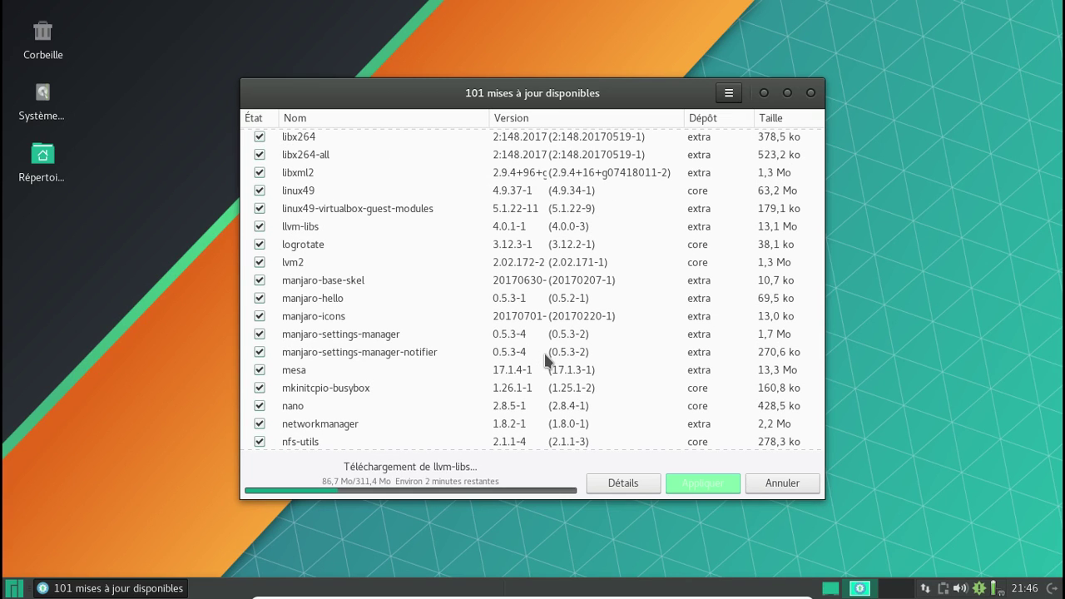
scroll(546, 358, "up", 9)
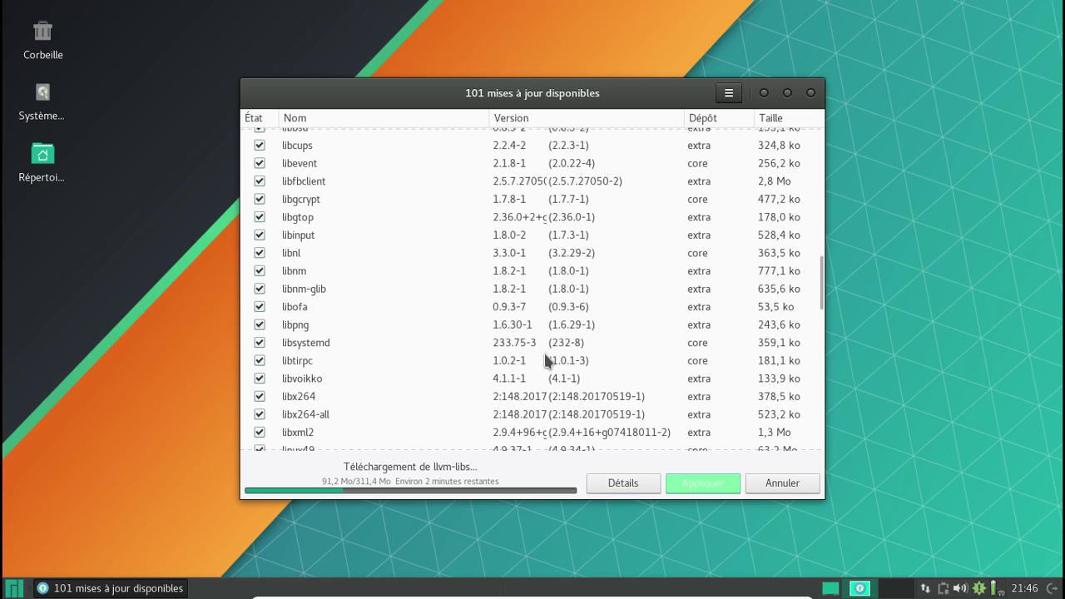
scroll(546, 359, "up", 9)
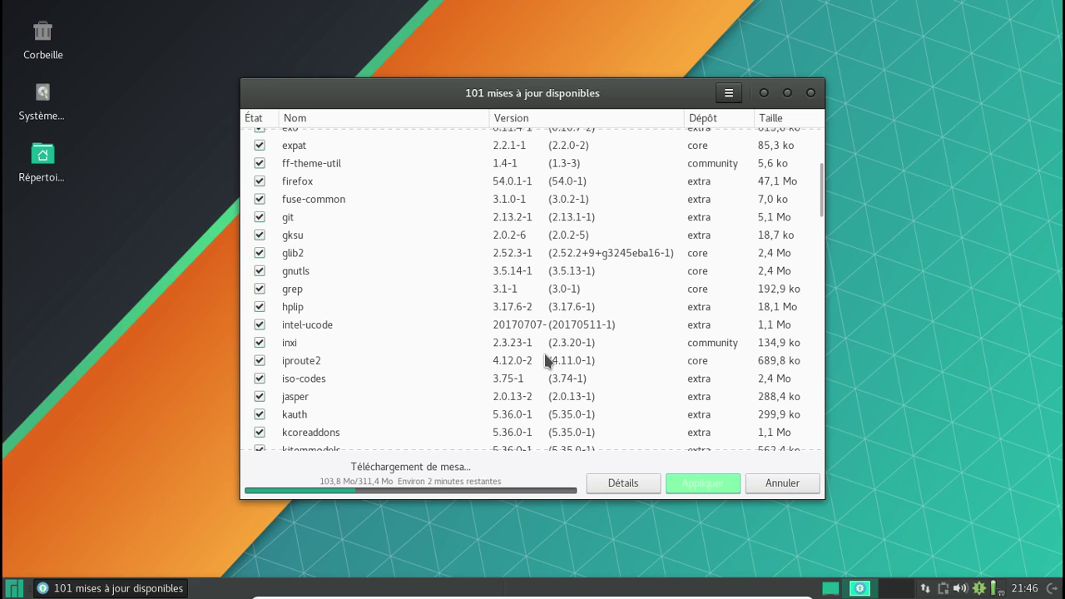
scroll(546, 358, "up", 3)
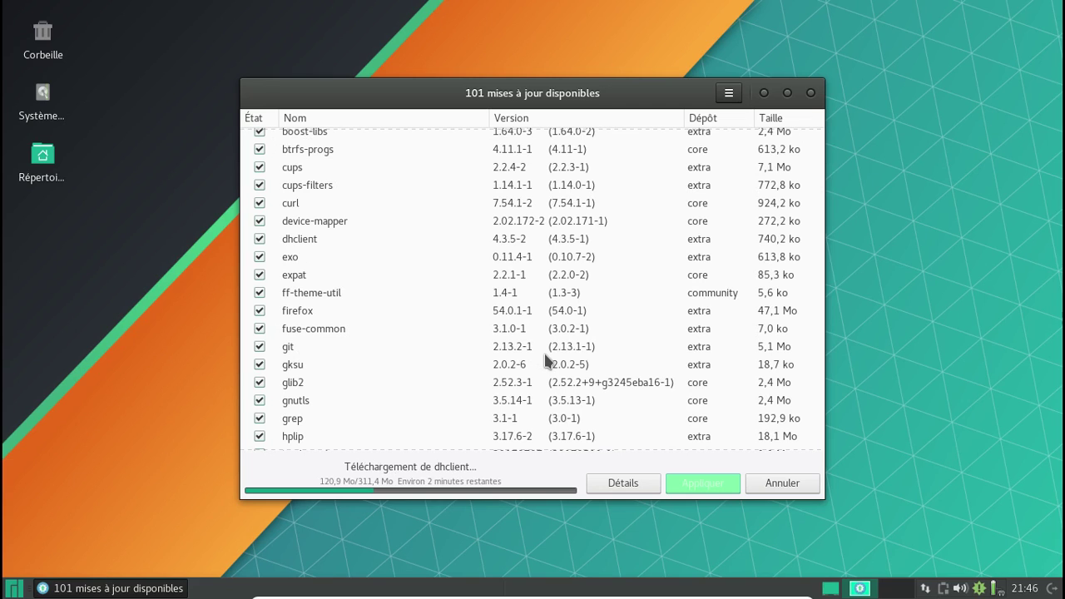
scroll(546, 358, "up", 2)
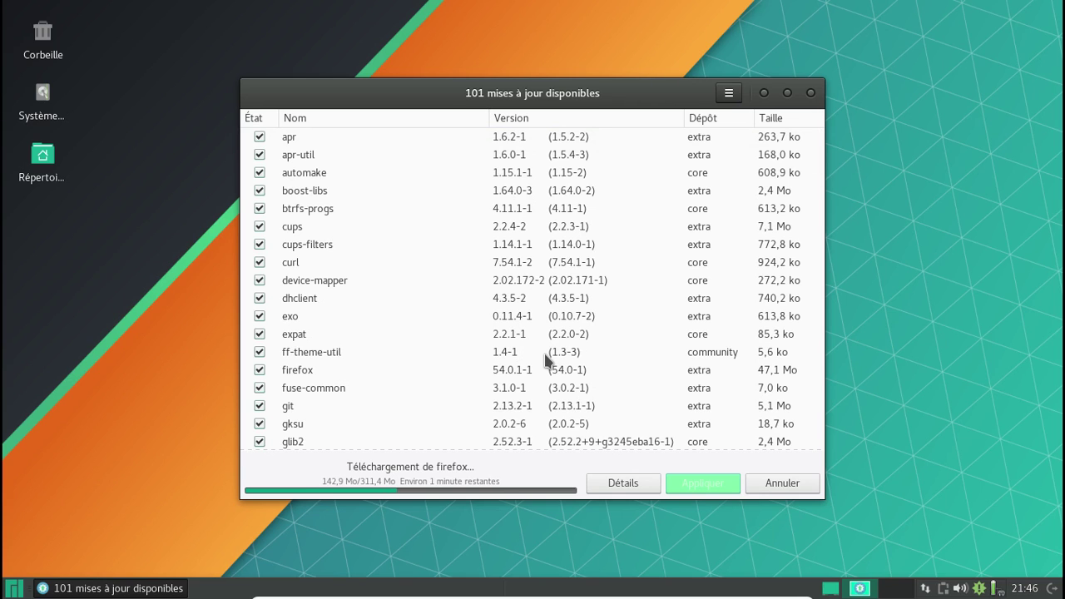
scroll(545, 354, "down", 5)
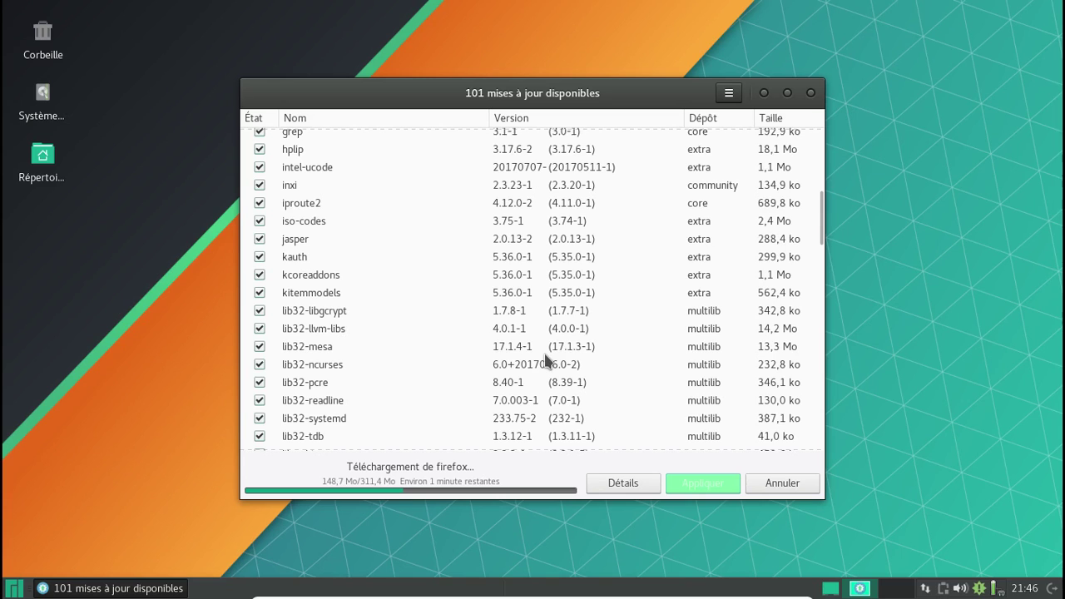
scroll(545, 357, "down", 10)
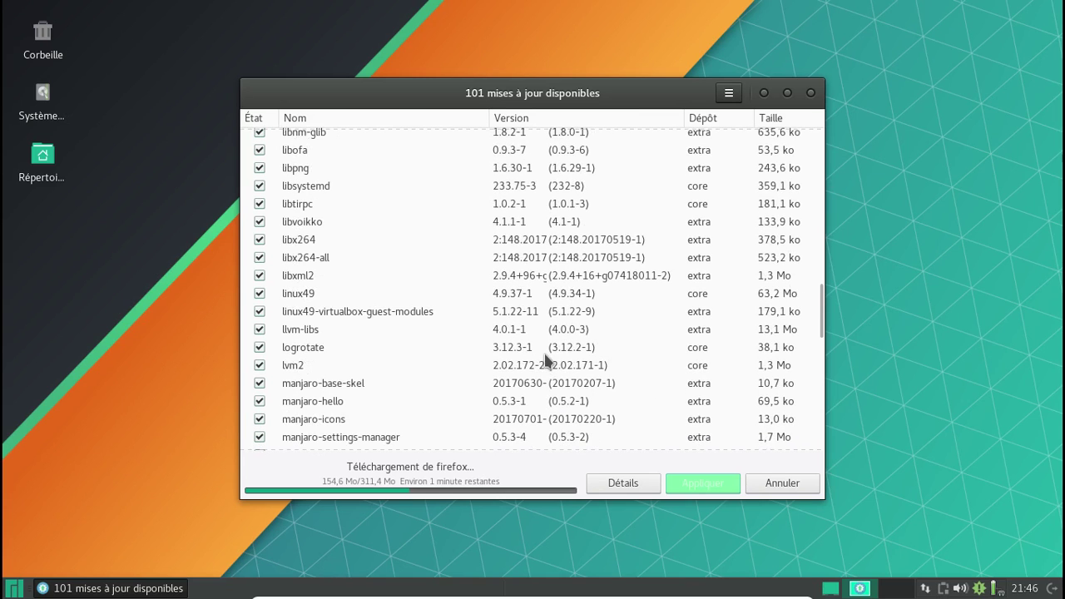
scroll(545, 358, "down", 3)
left_click(624, 483)
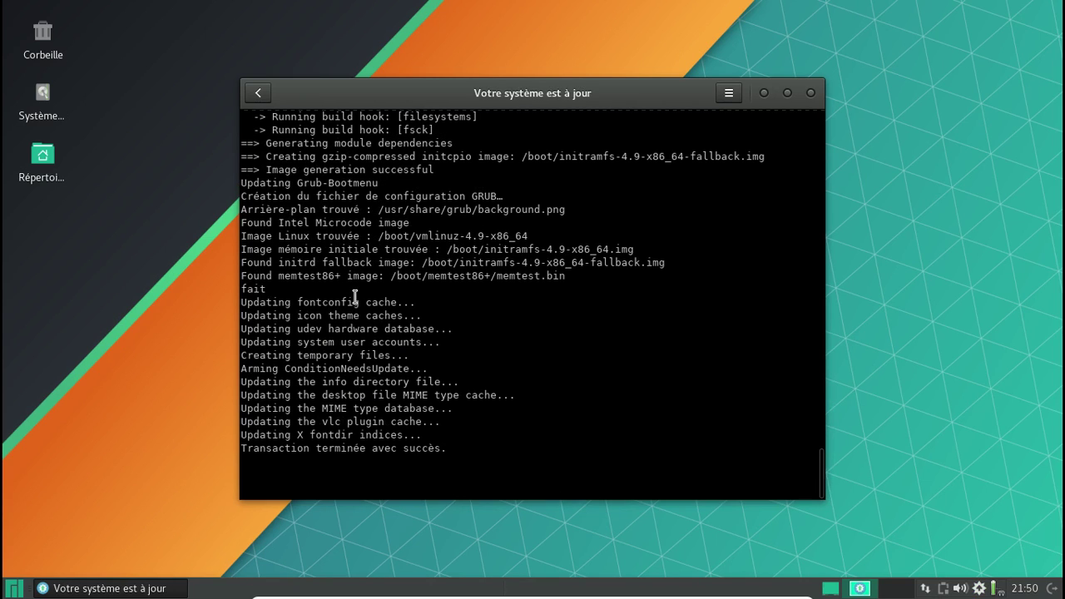
- Close the update manager and restart the system
left_click(810, 92)
left_click(1054, 588)
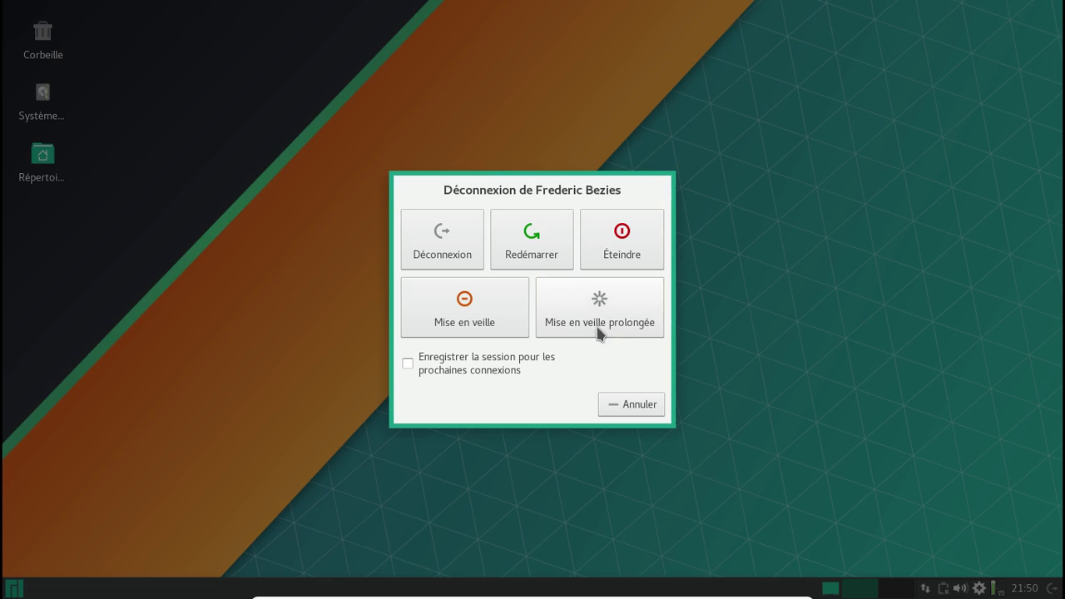
left_click(542, 258)
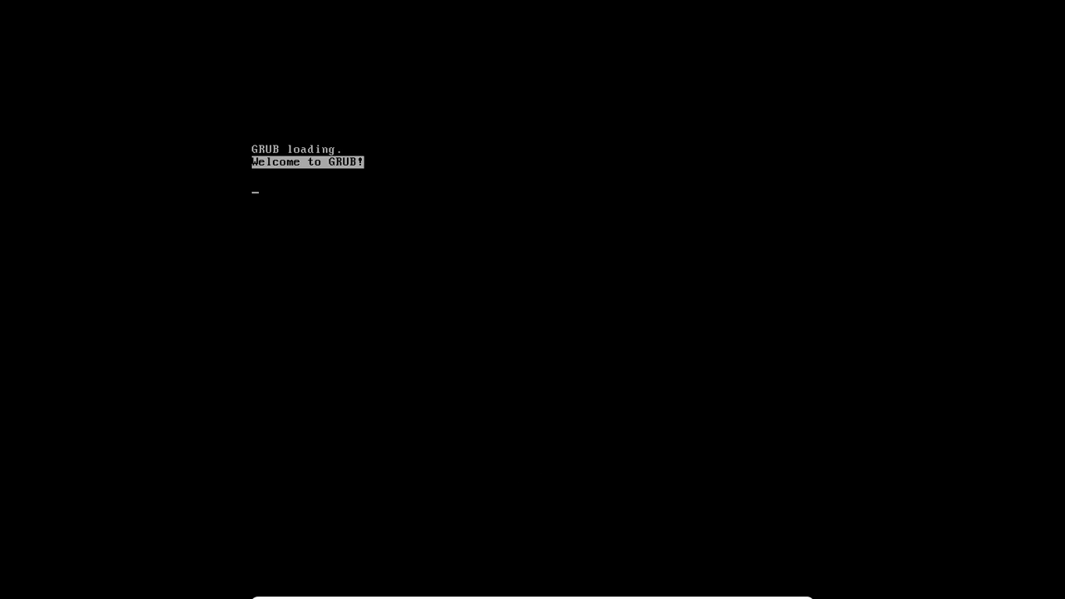
- Continue the boot from GRUB and log in to the desktop session with the account password
key("Return")
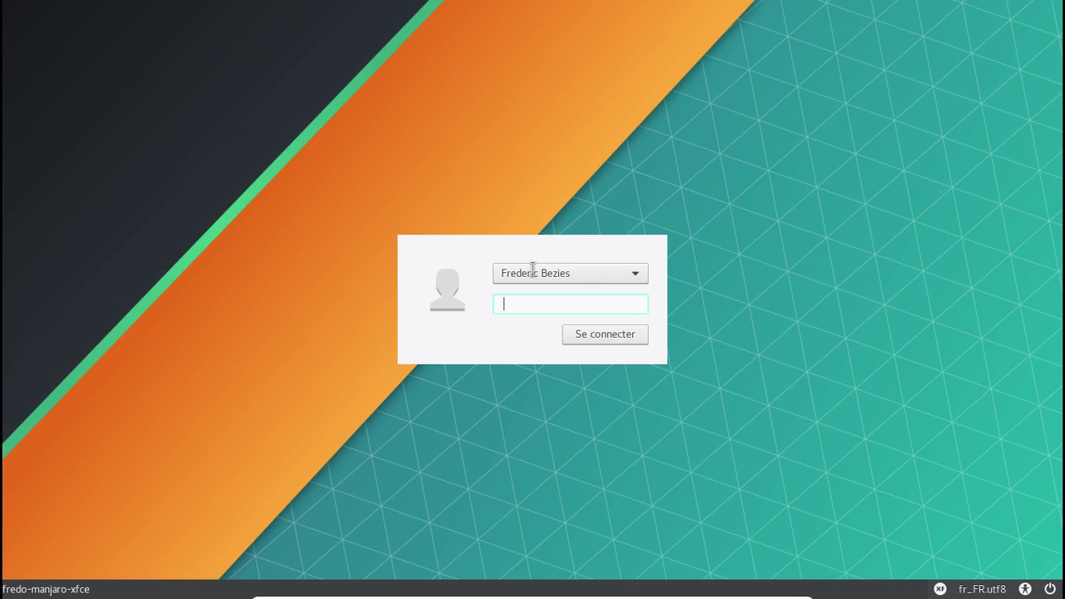
type("********")
key("Return")
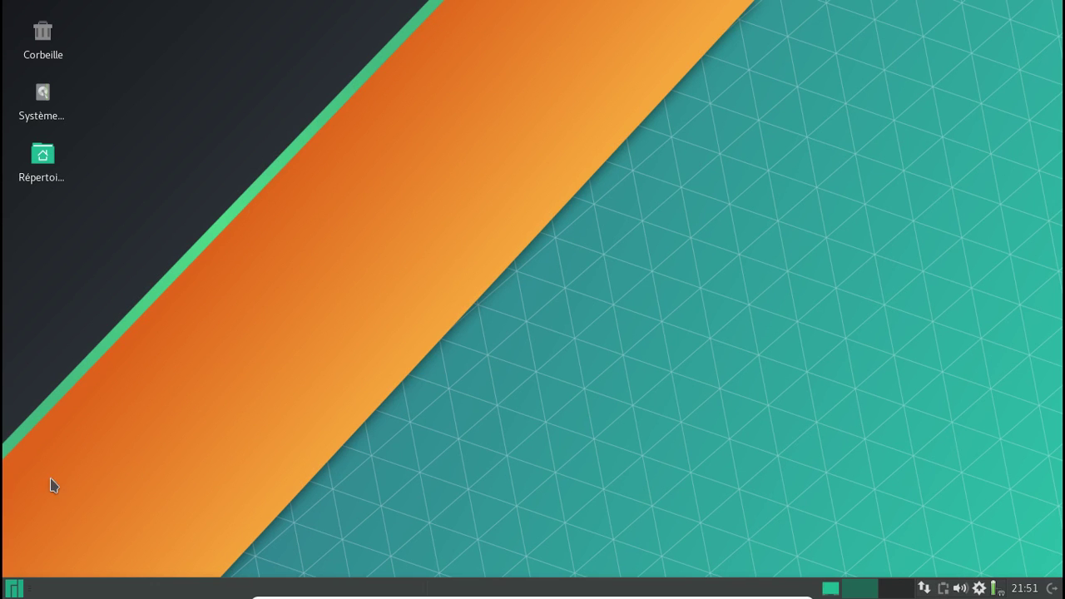
- Search the application menu for "manjao", open Manjaro Gestionnaire de paramètres and show its Paquets linguistiques page
left_click(7, 587)
type("m")
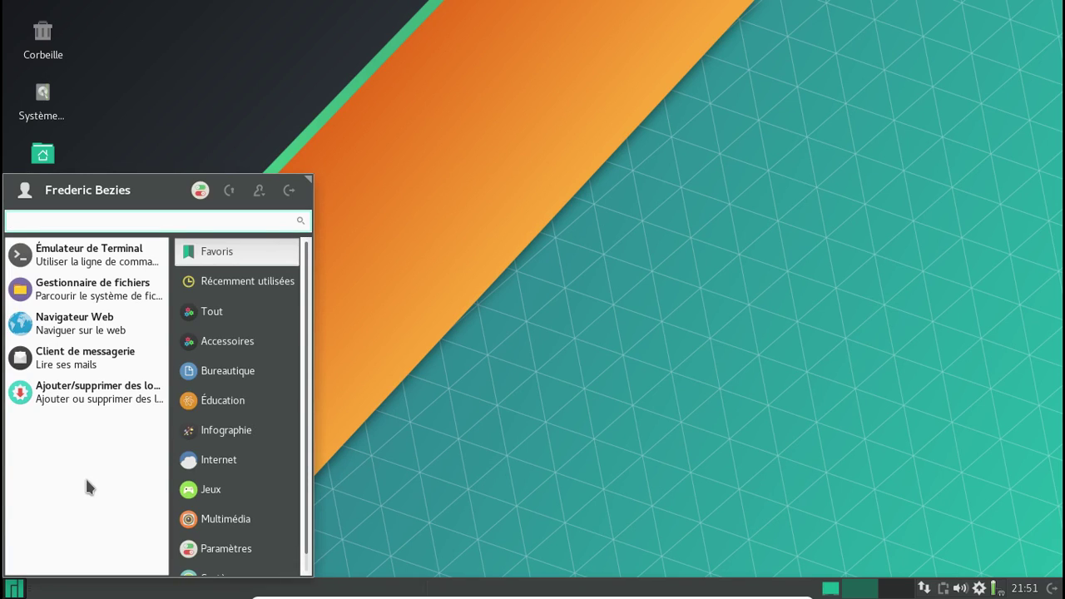
type("anjao")
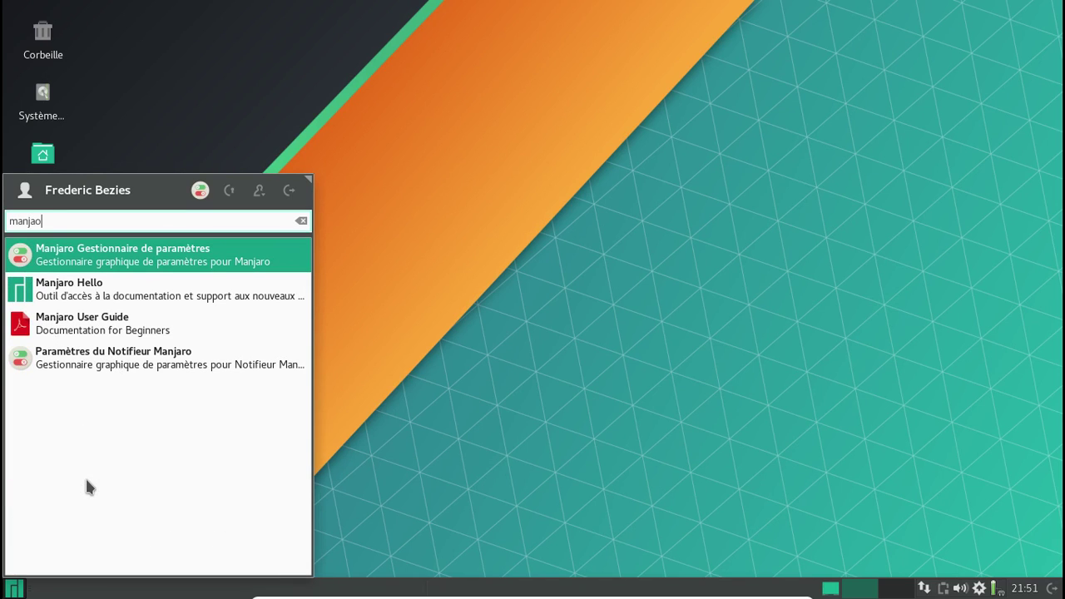
left_click(114, 263)
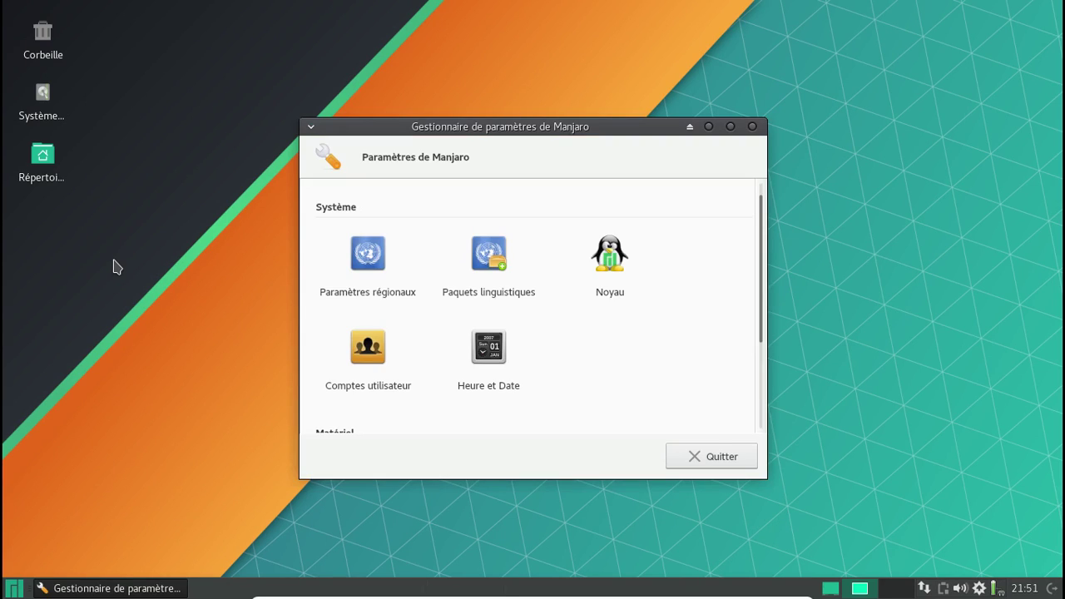
left_click(507, 268)
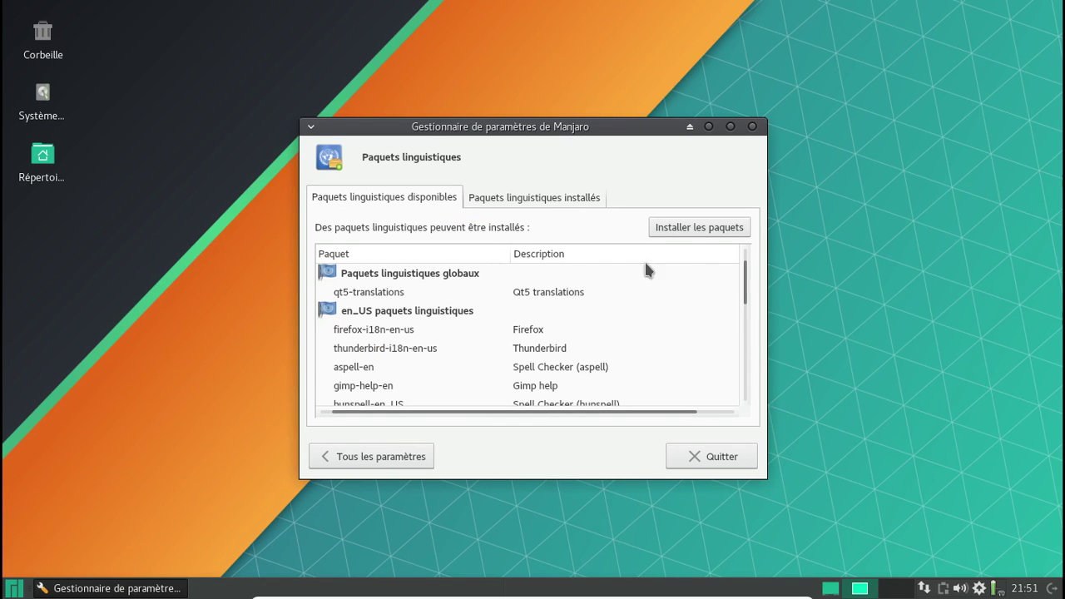
- Install all the available language packages, confirming the installation and authenticating with the account password
left_click(683, 234)
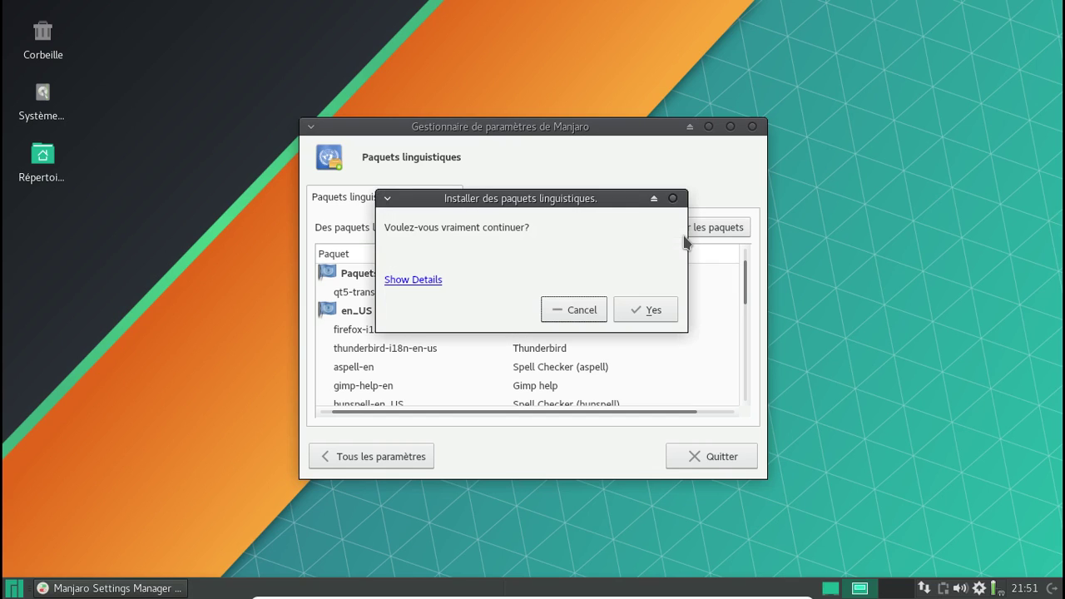
left_click(419, 280)
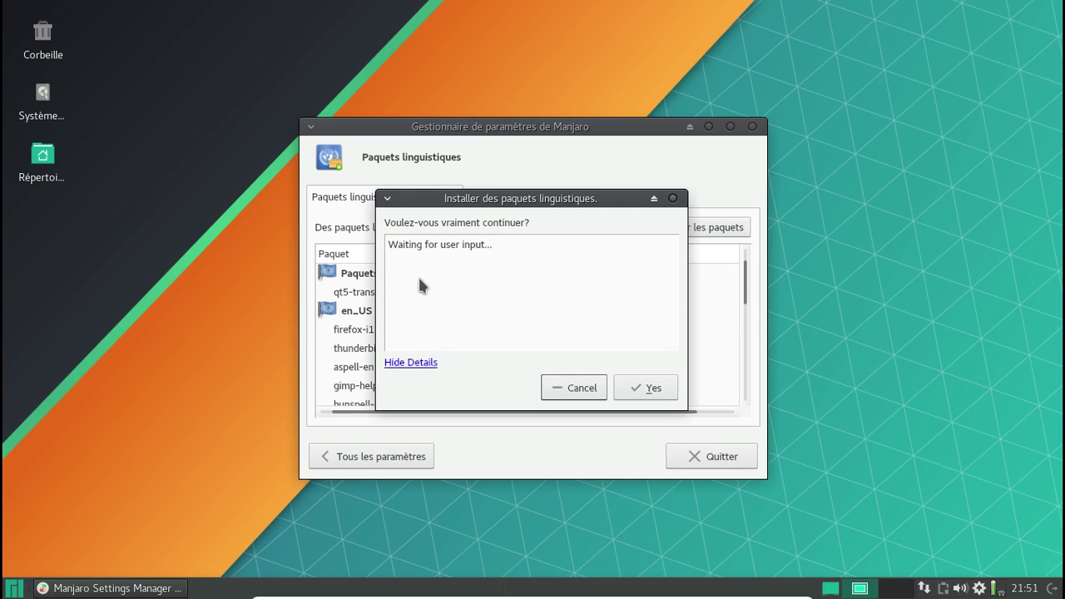
left_click(420, 364)
left_click(625, 316)
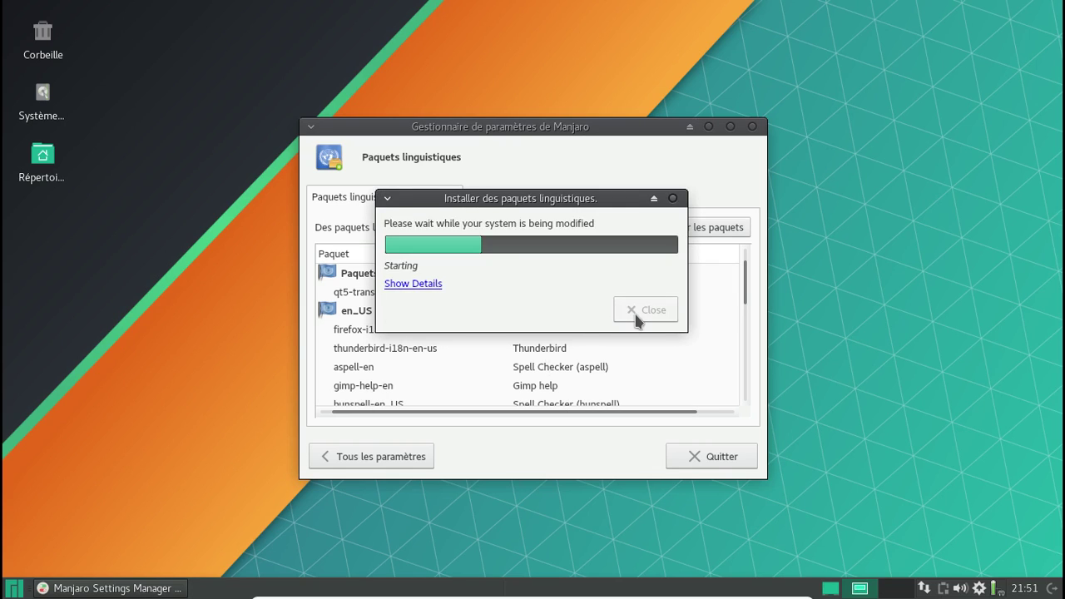
type("********")
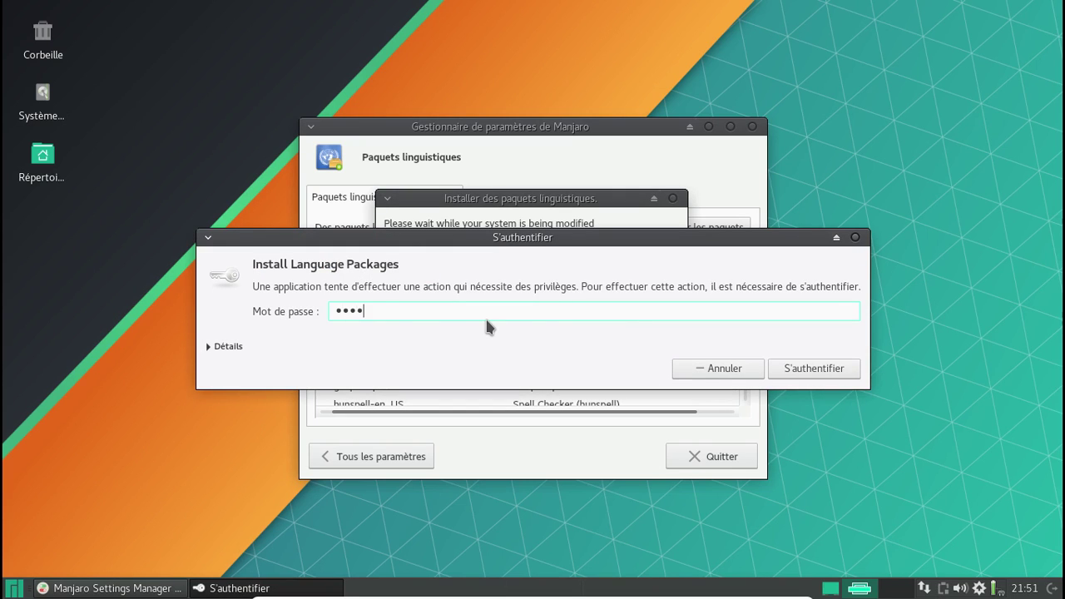
key("Return")
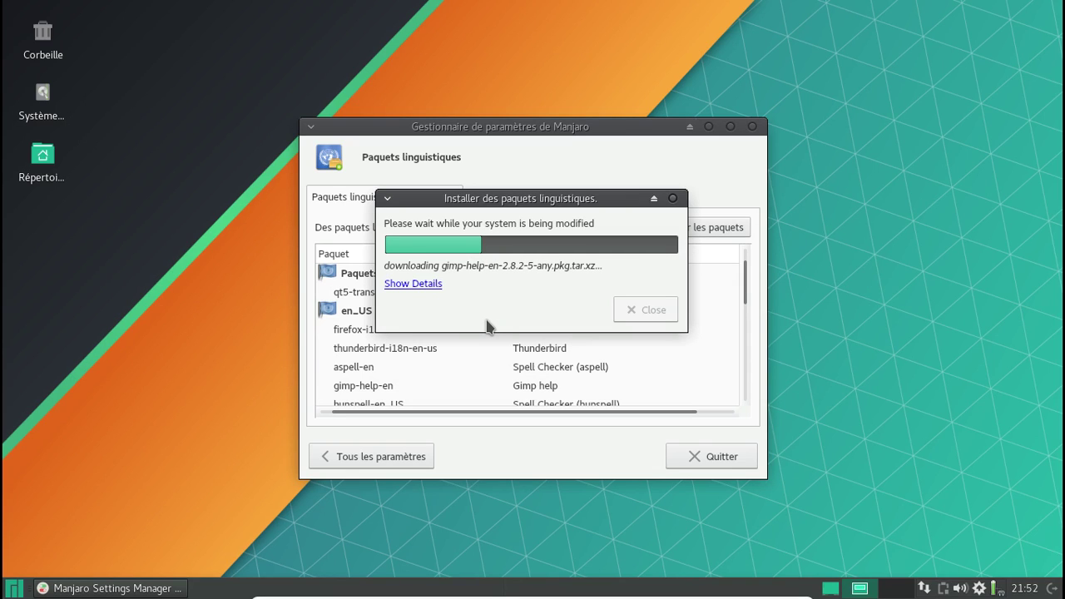
- Search the application menu for "vlc", launch Lecteur multimédia VLC and accept its privacy notice with metadata network access allowed
left_click(15, 588)
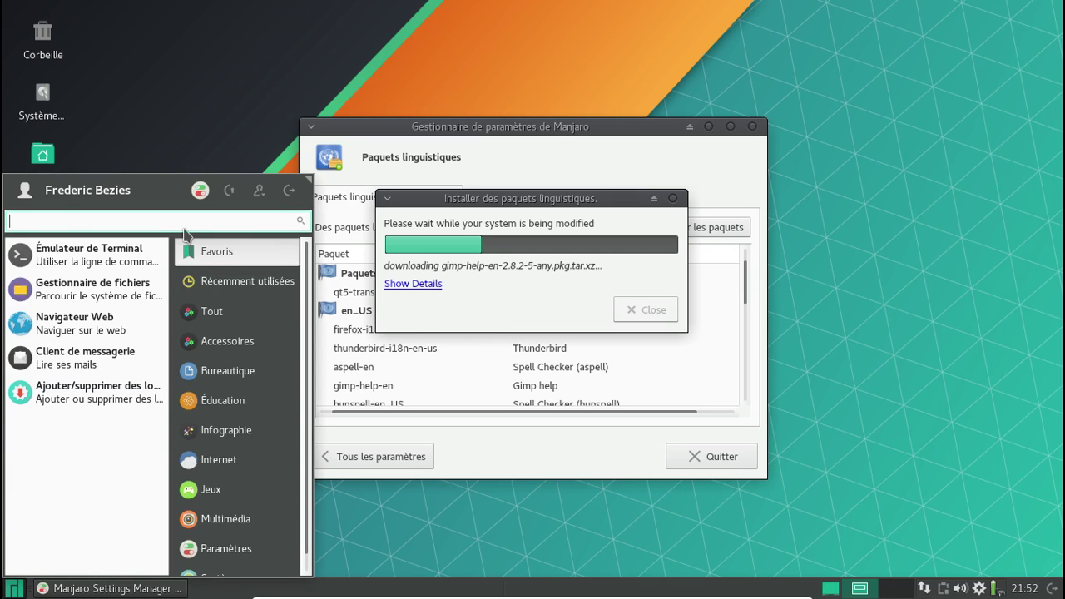
type("vlc")
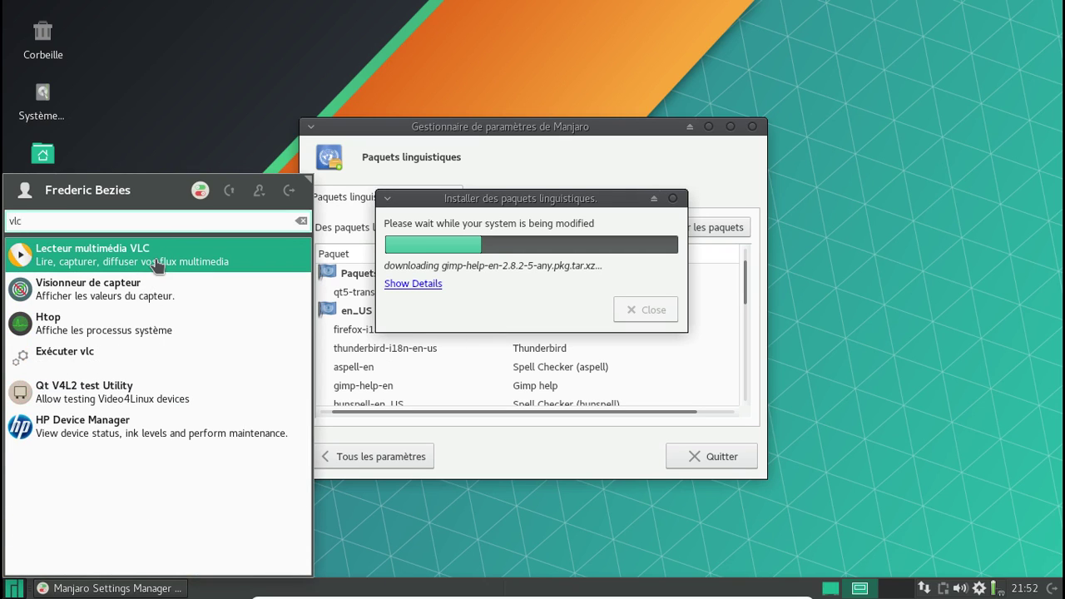
left_click(158, 265)
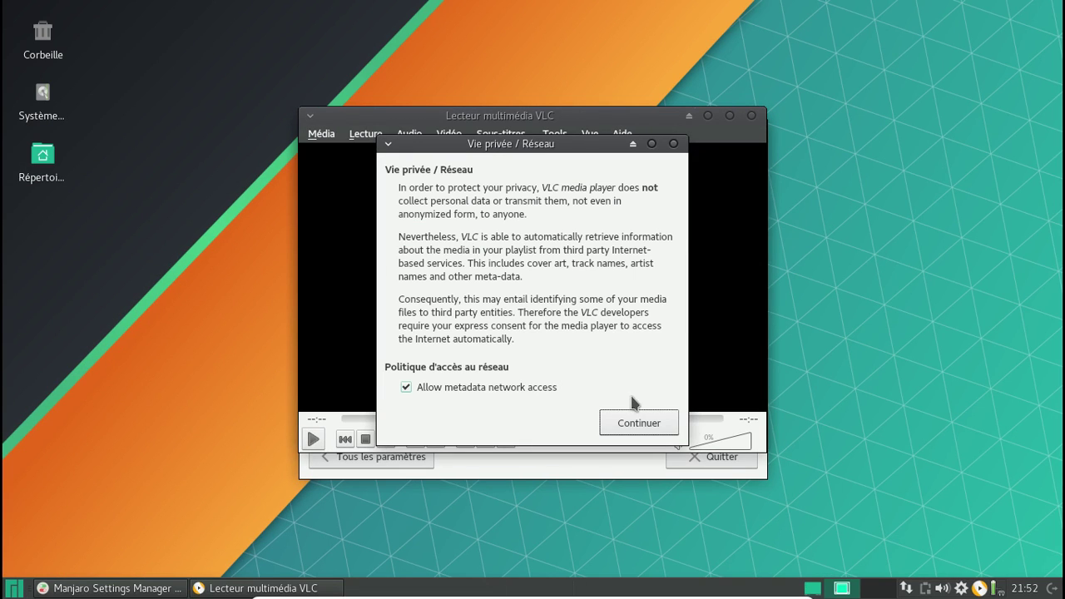
left_click(644, 422)
- Check VLC's version in its À propos window, and close the player
left_click(624, 134)
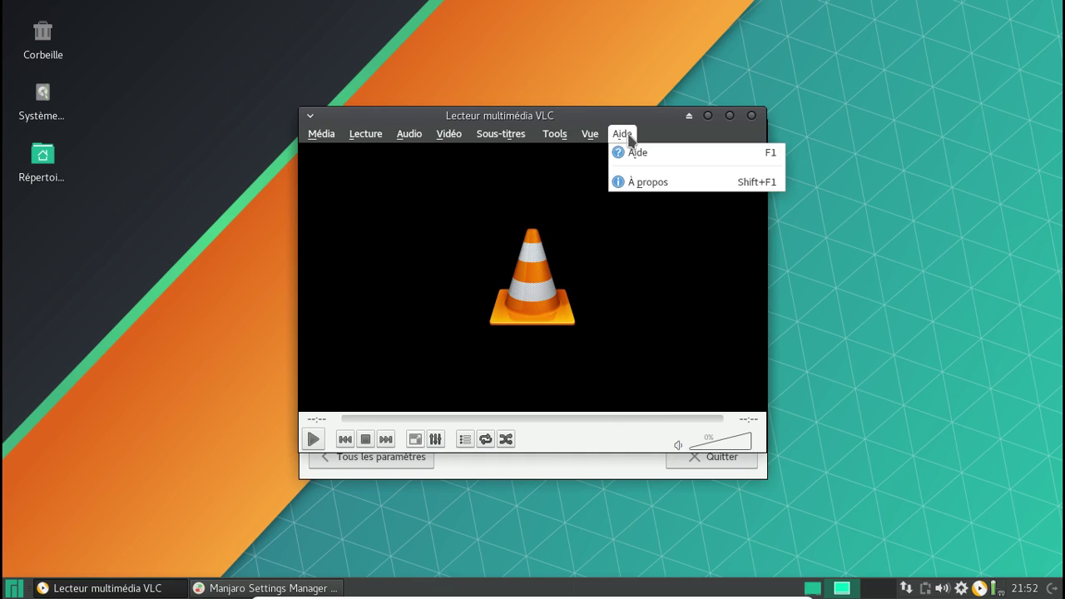
left_click(654, 181)
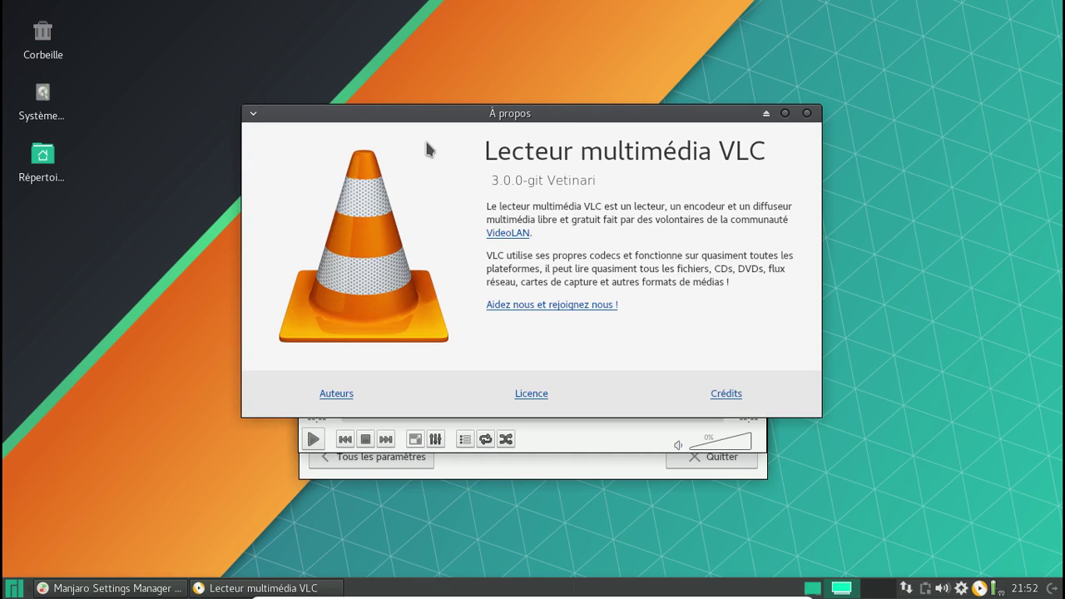
left_click(807, 114)
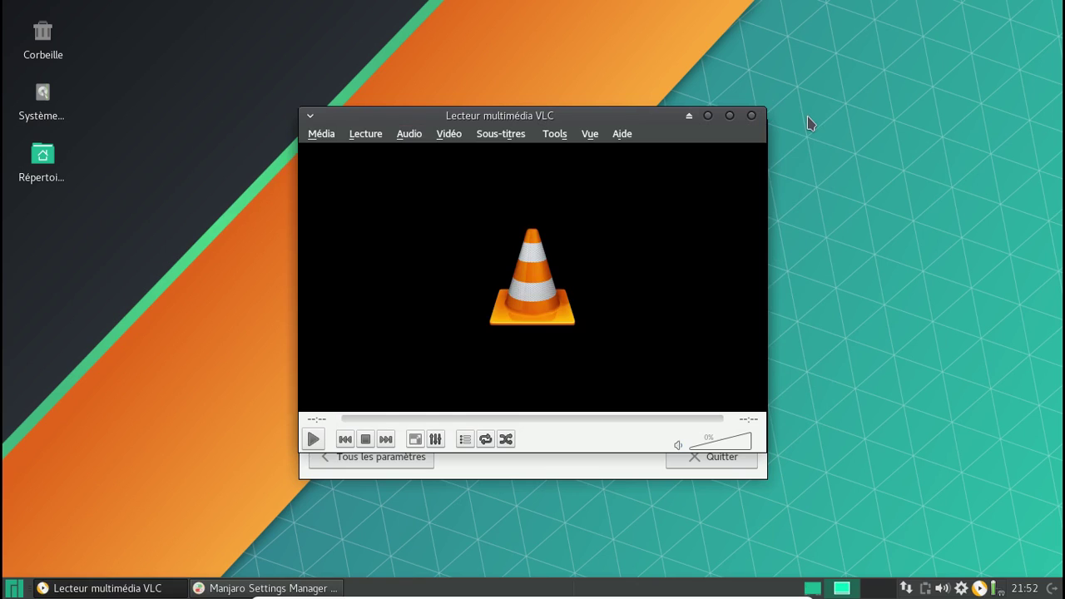
left_click(751, 113)
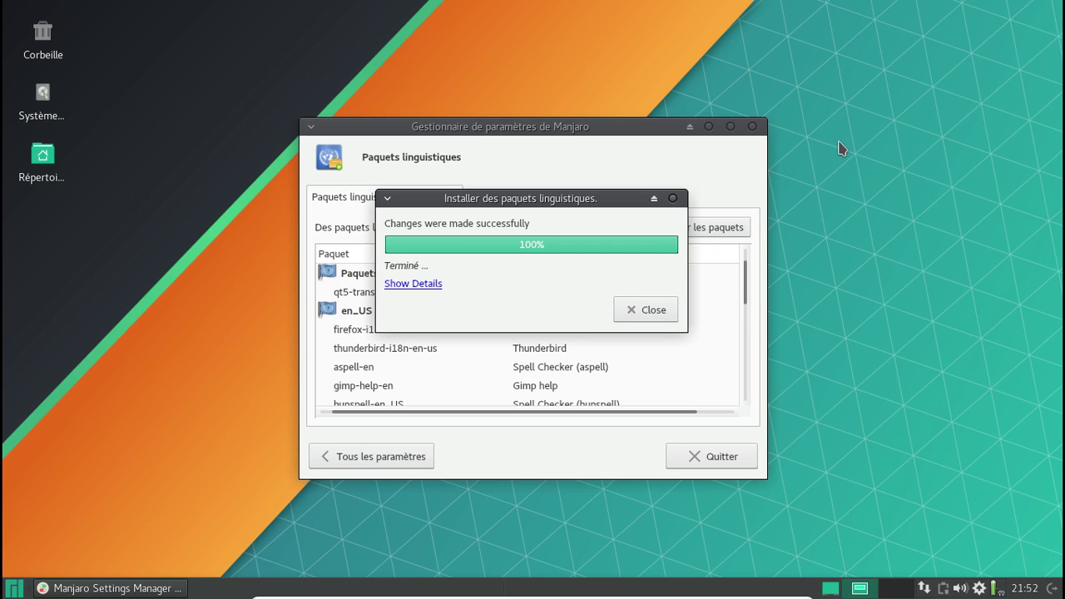
- Dismiss the finished language package installation and quit the Manjaro settings manager
left_click(650, 305)
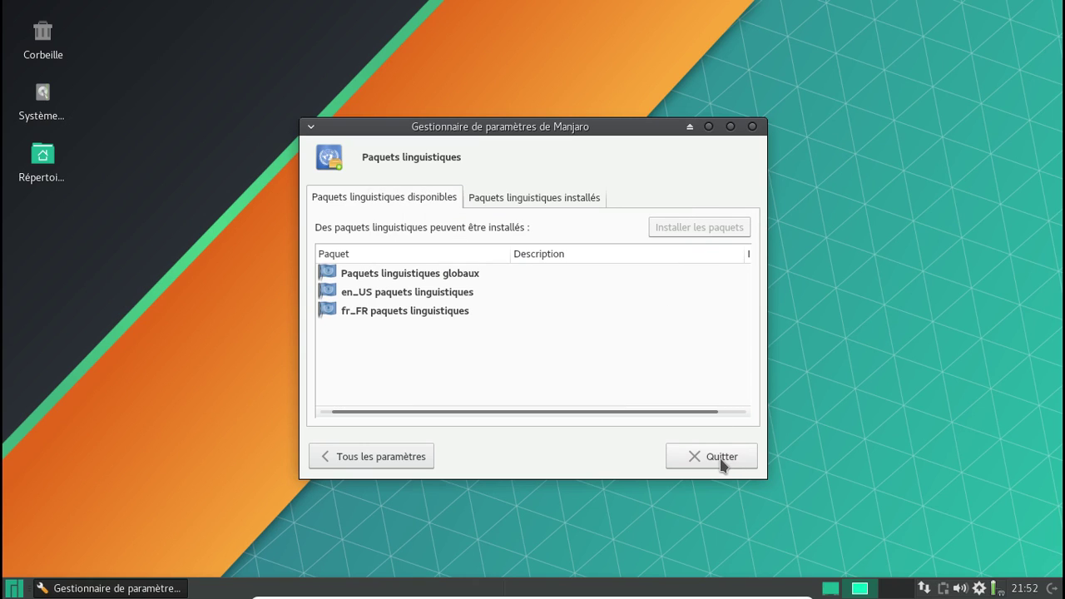
left_click(721, 457)
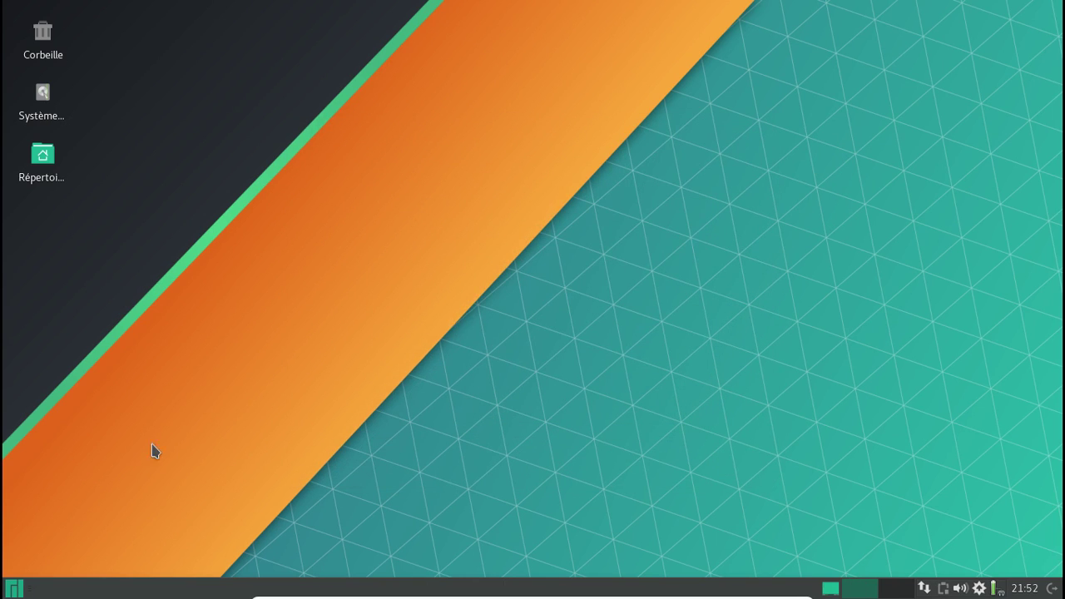
- Launch the Navigateur Web from the application favourites and restore its window from the maximized size
left_click(15, 588)
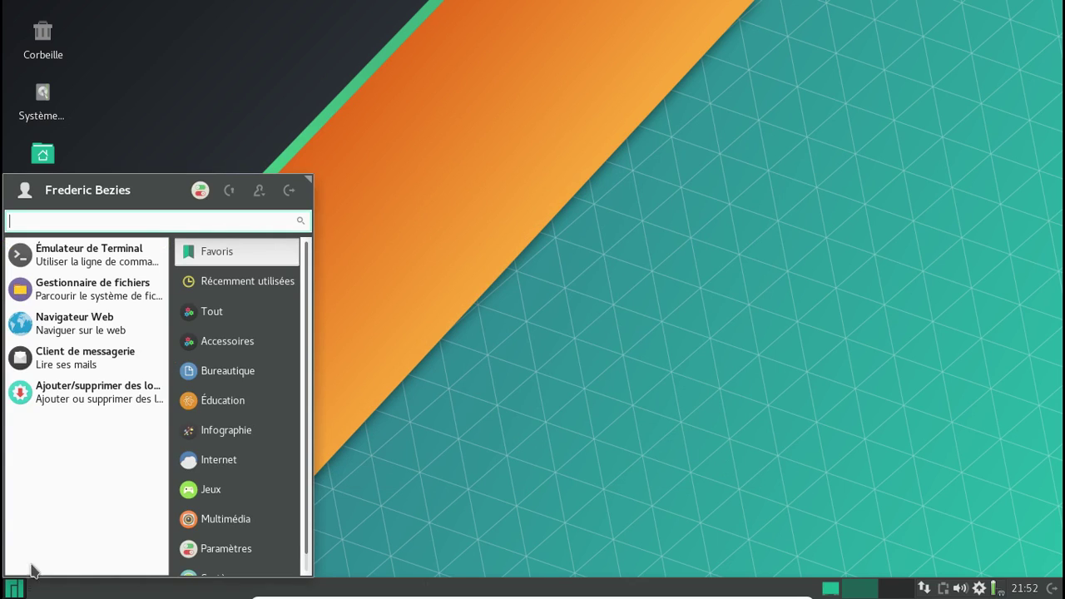
left_click(88, 325)
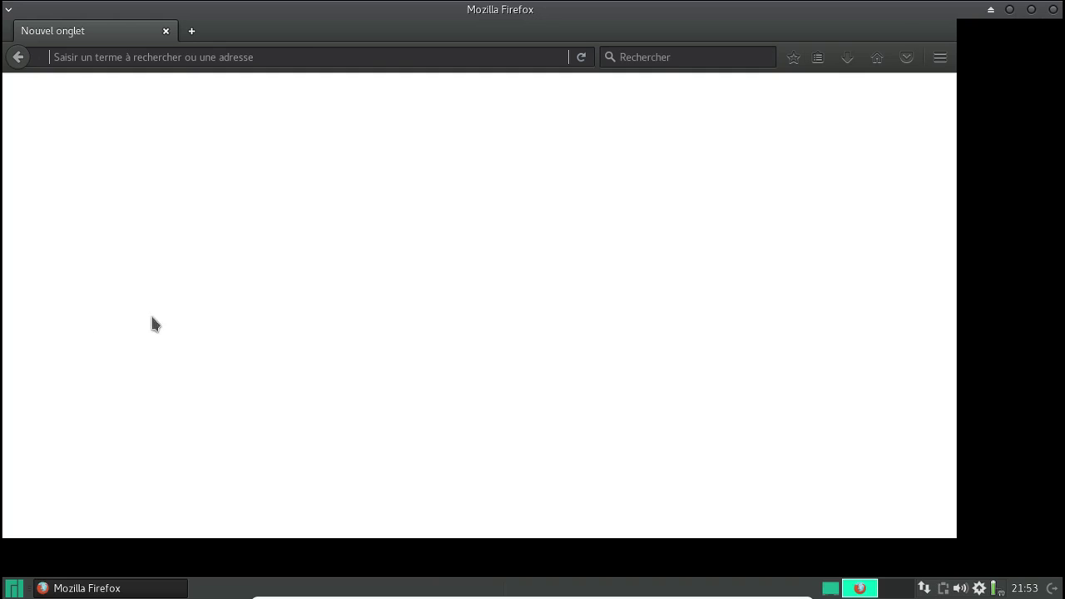
left_click(1032, 10)
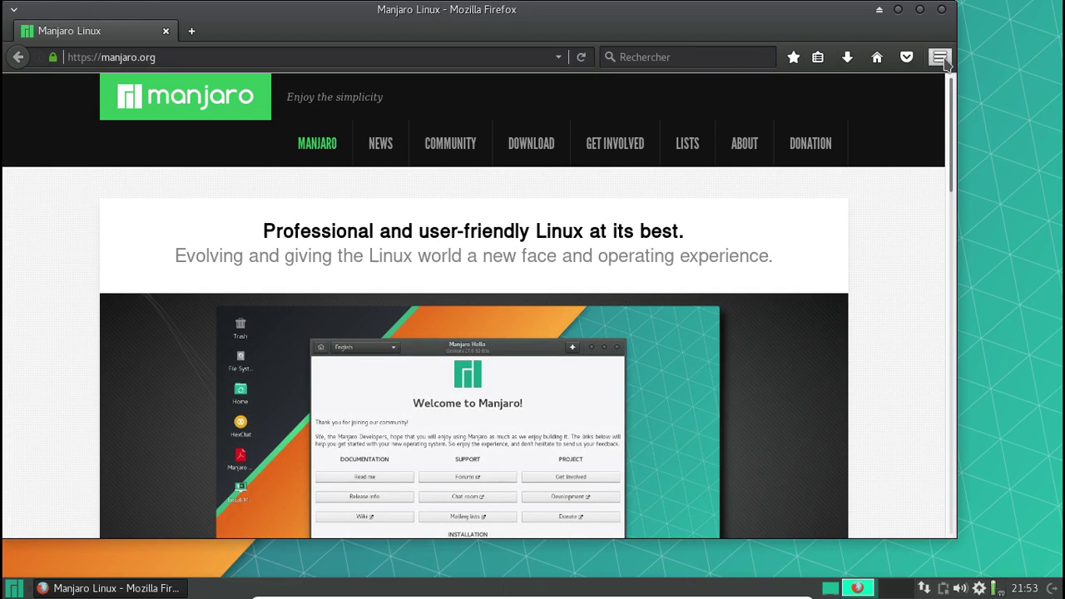
- Check the browser's version in the À propos de Firefox window, and close Firefox
left_click(941, 58)
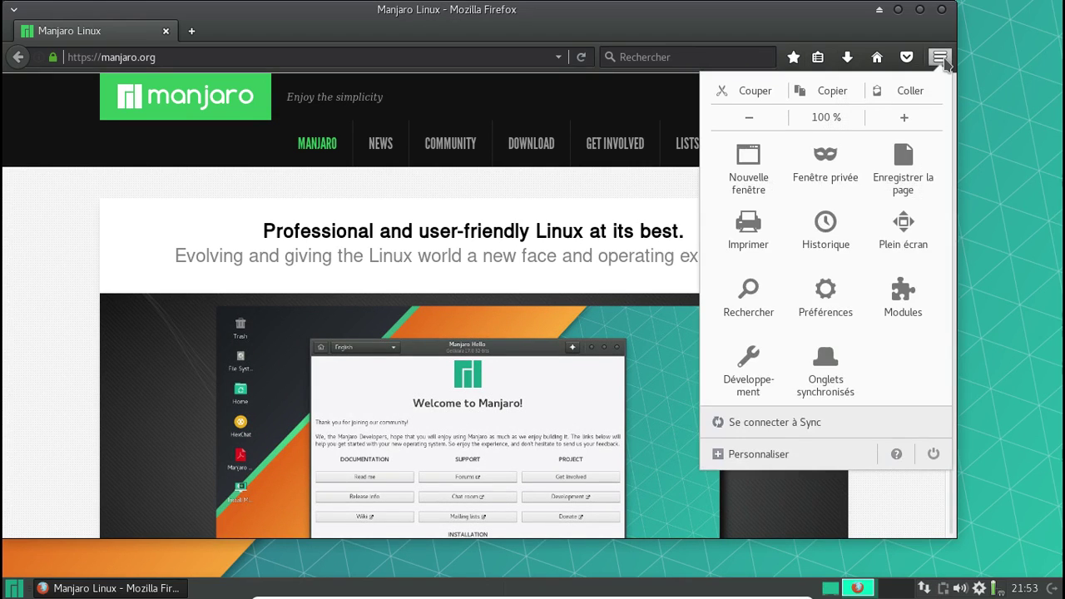
left_click(897, 457)
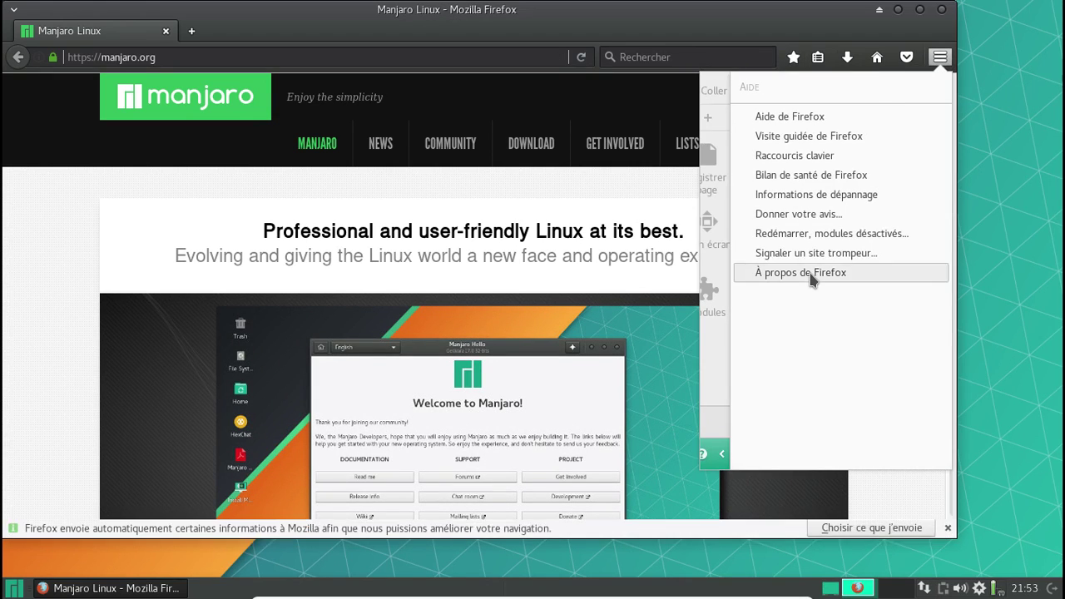
left_click(819, 273)
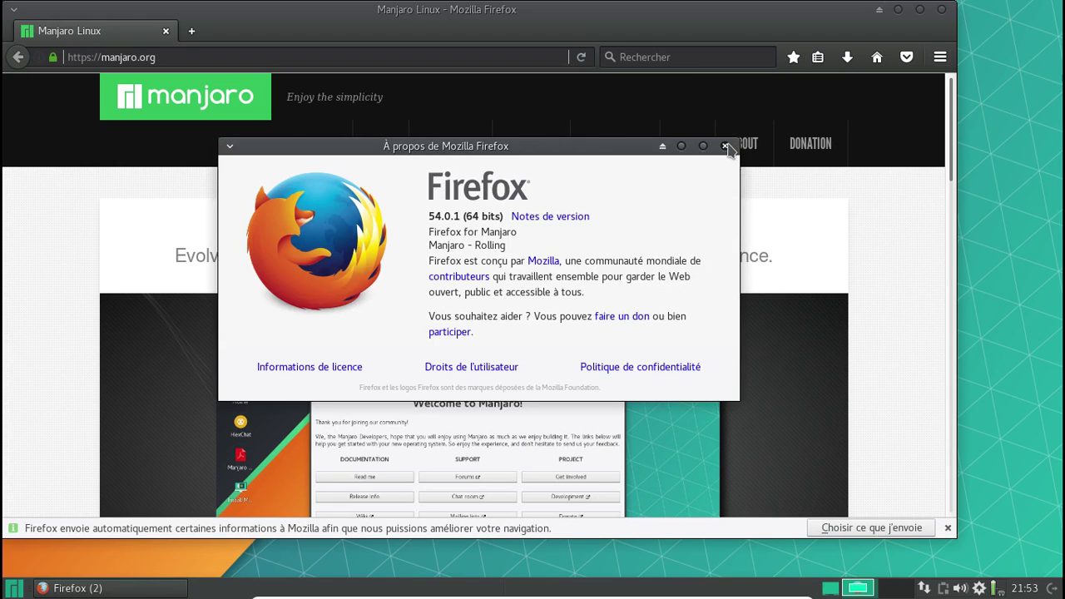
left_click(725, 146)
left_click(941, 10)
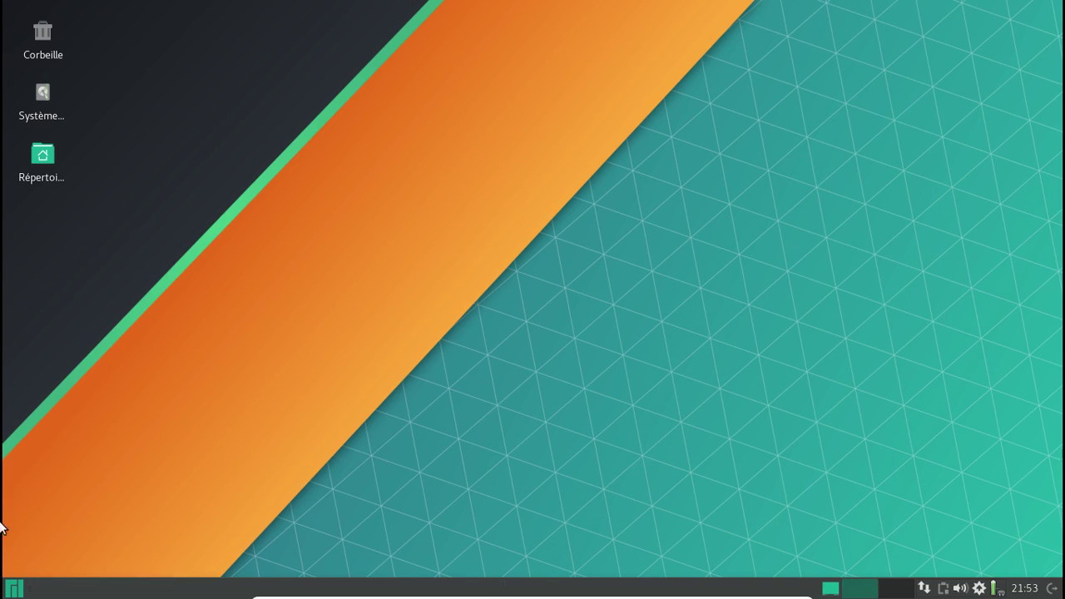
- Browse the Bureautique application category and launch LibreOffice Writer
left_click(14, 588)
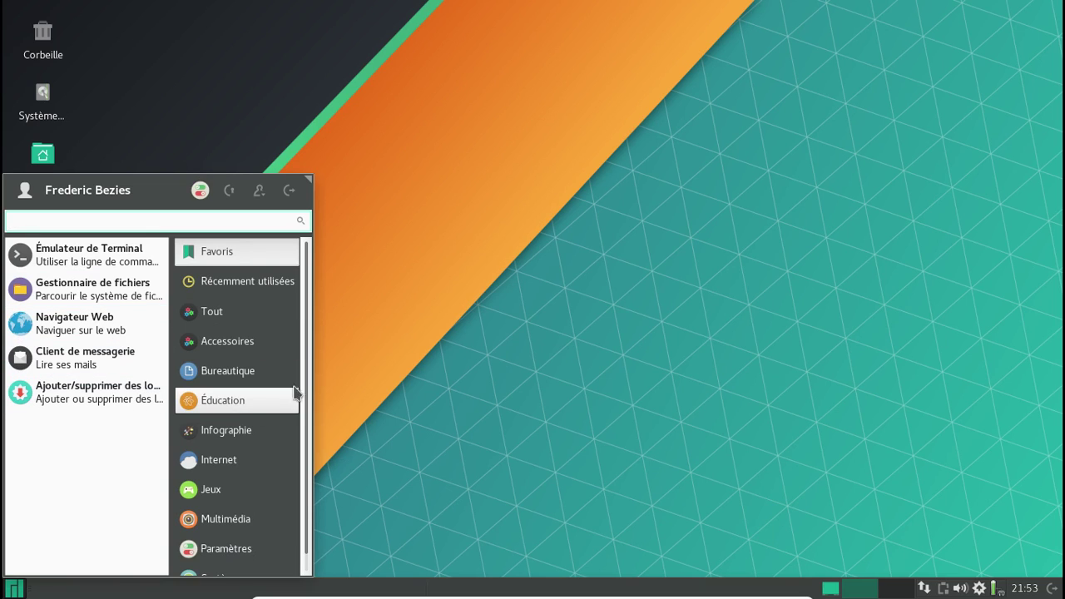
scroll(302, 424, "down", 1)
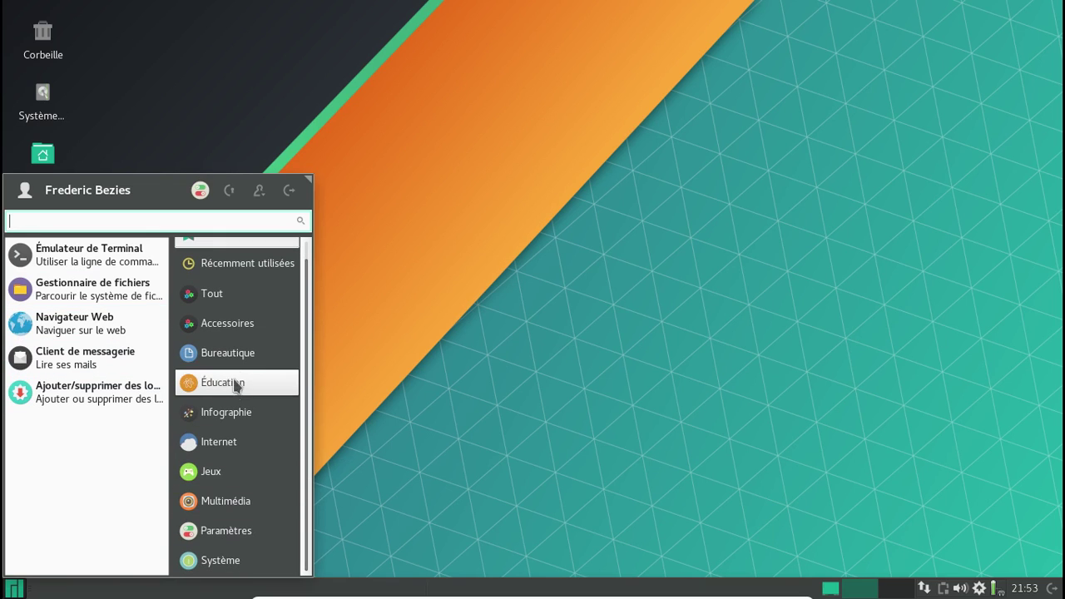
left_click(265, 359)
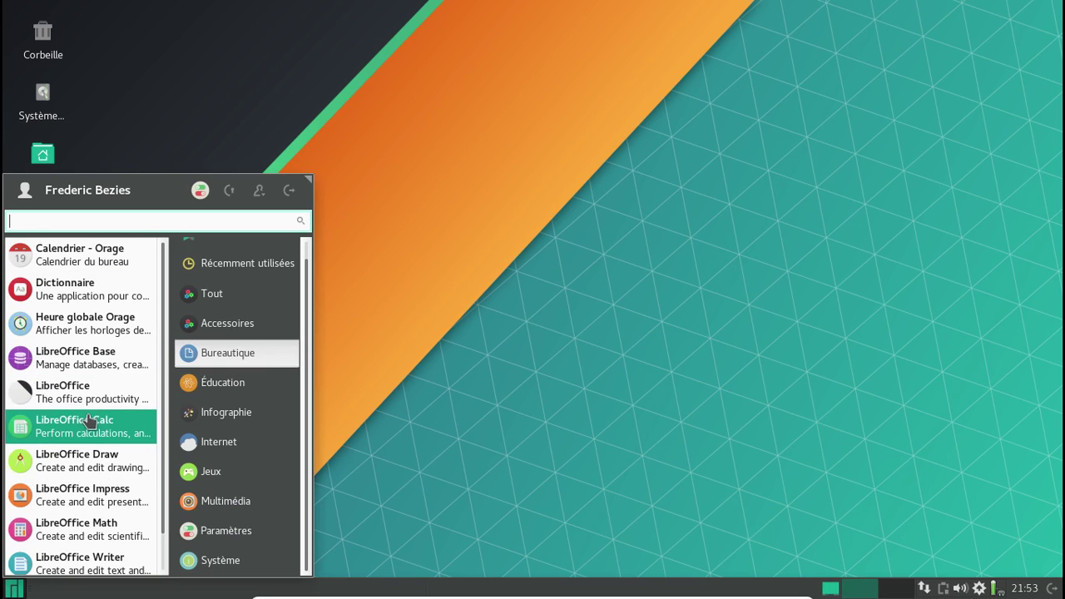
scroll(137, 468, "down", 1)
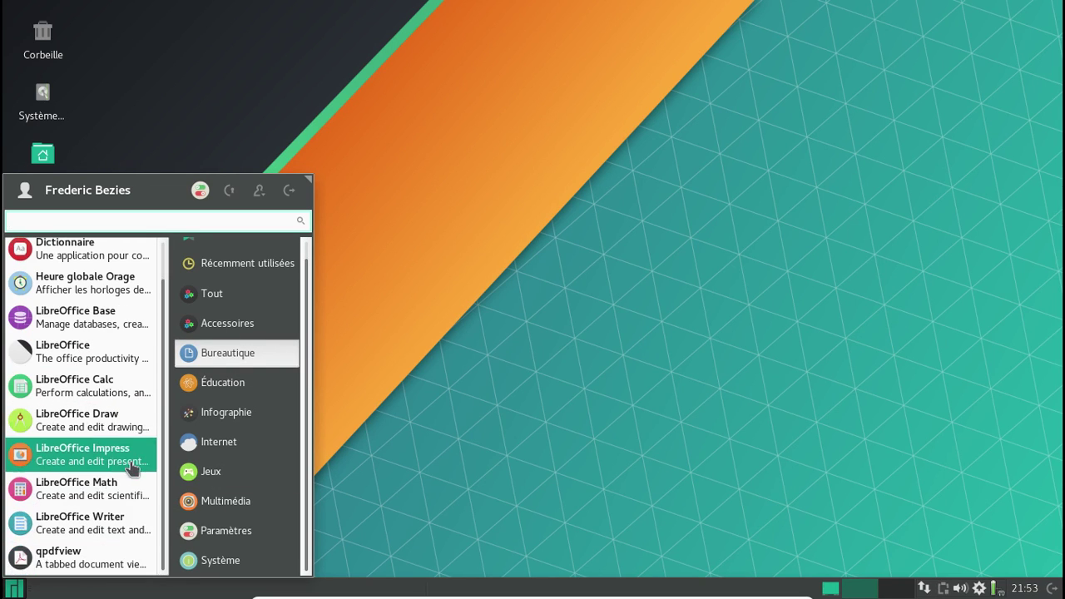
left_click(121, 525)
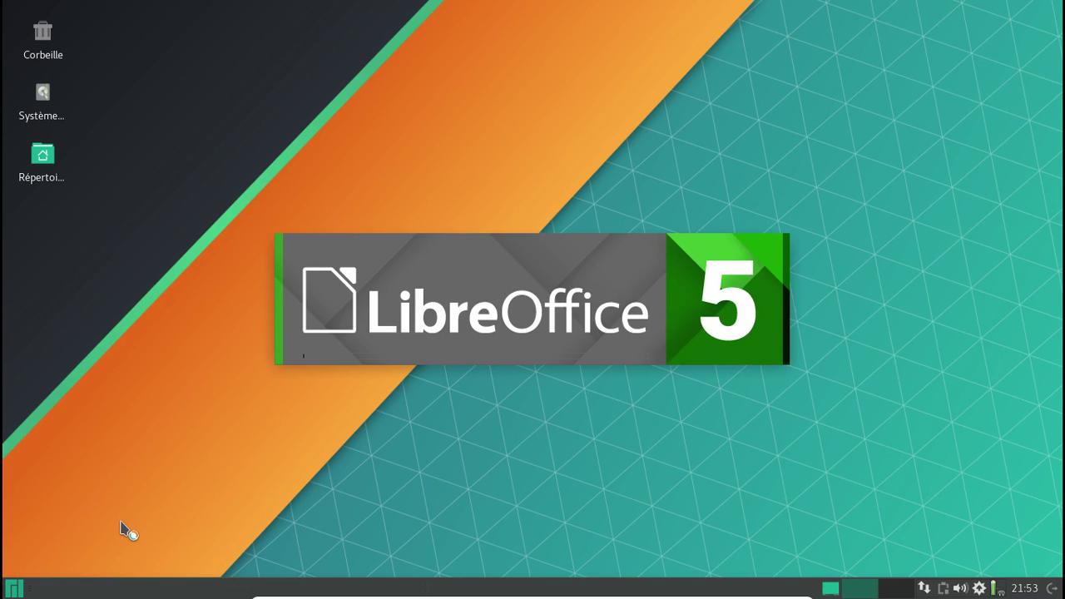
- Open the package manager while Writer loads and search for the package "gnome-mpv"
right_click(980, 587)
left_click(934, 560)
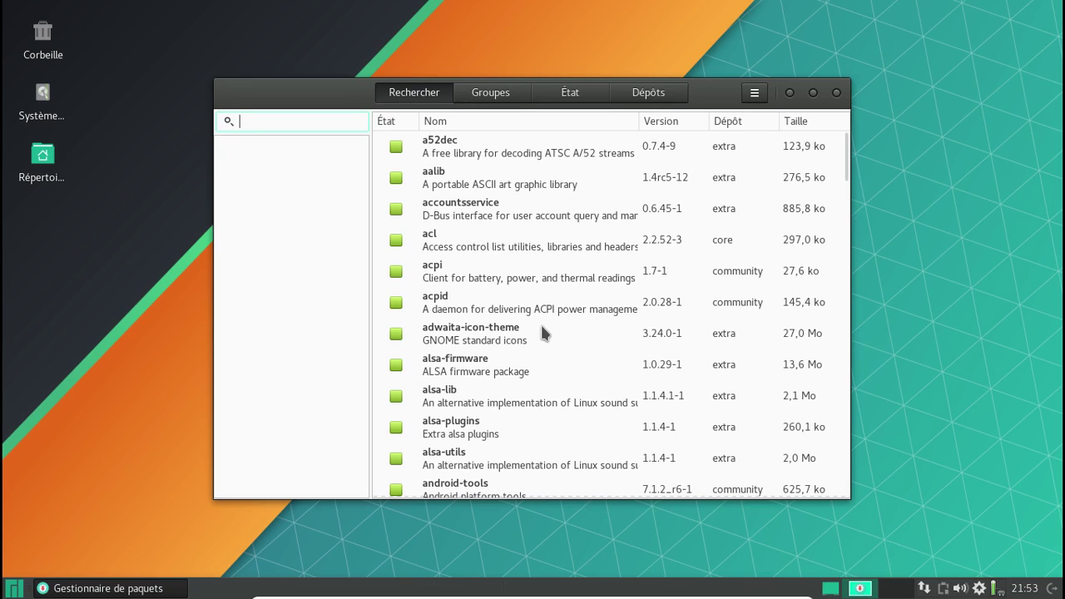
type("gnome-")
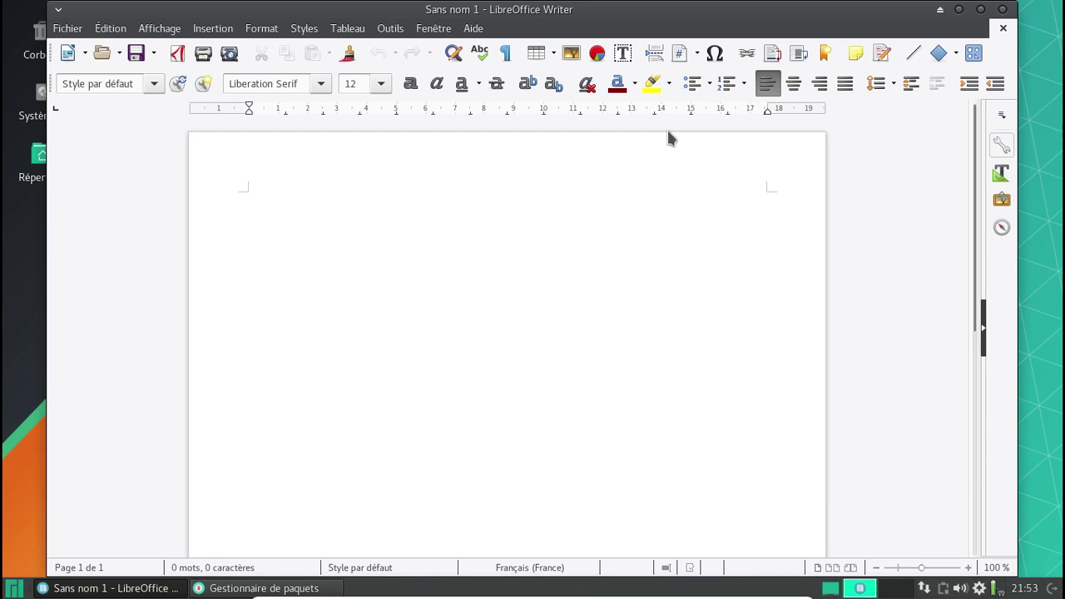
- Check the office suite's version in the À propos de LibreOffice window, and close Writer
left_click(474, 28)
left_click(497, 143)
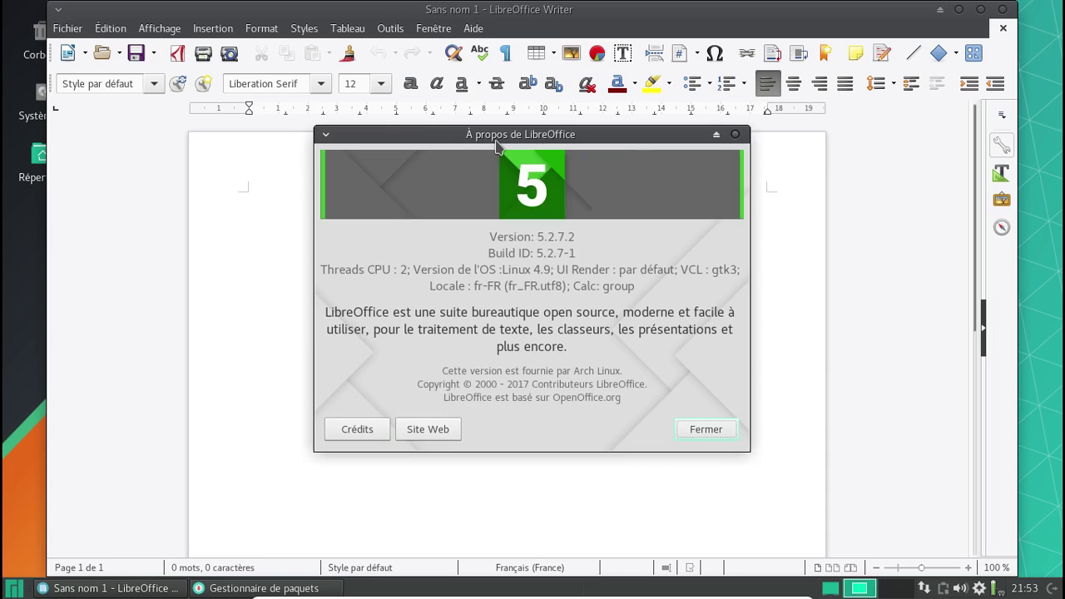
left_click(699, 427)
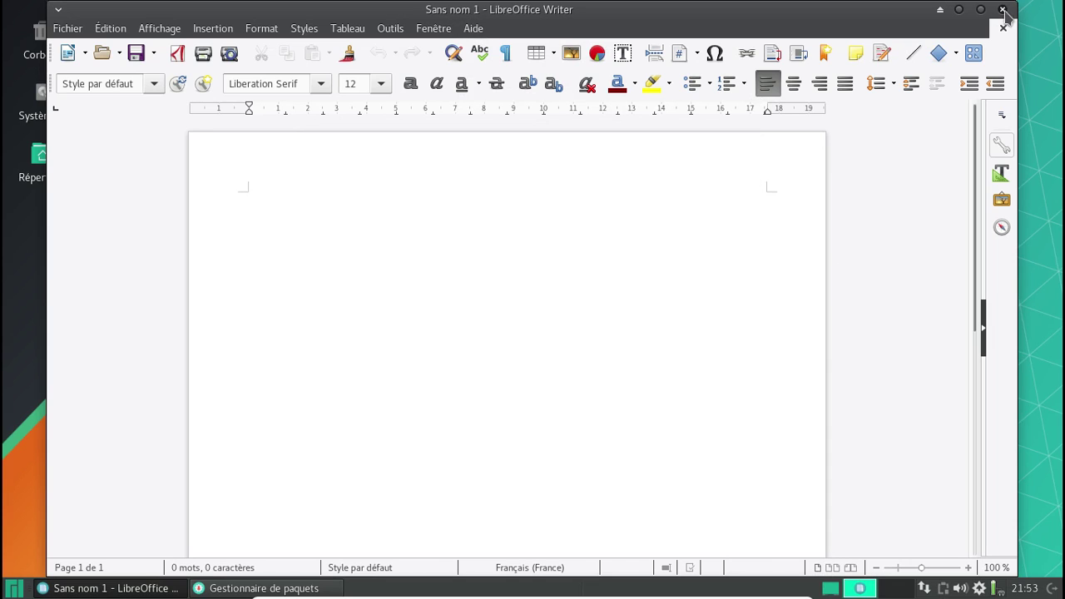
left_click(1003, 10)
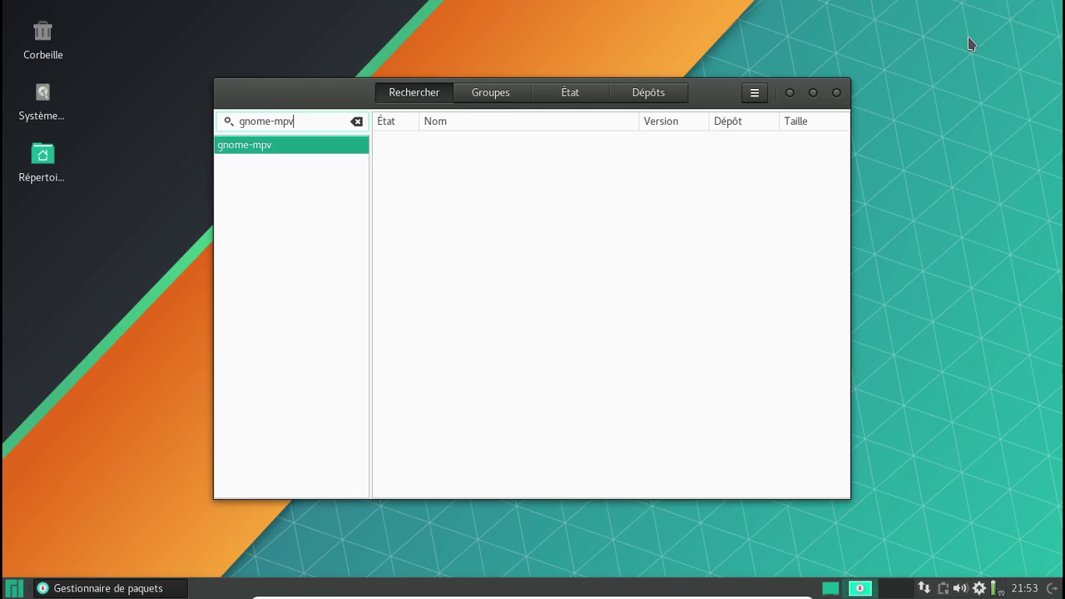
- Show the package manager's État and Dépôts views, and request its Préférences, authenticating with the account password
left_click(575, 94)
left_click(646, 94)
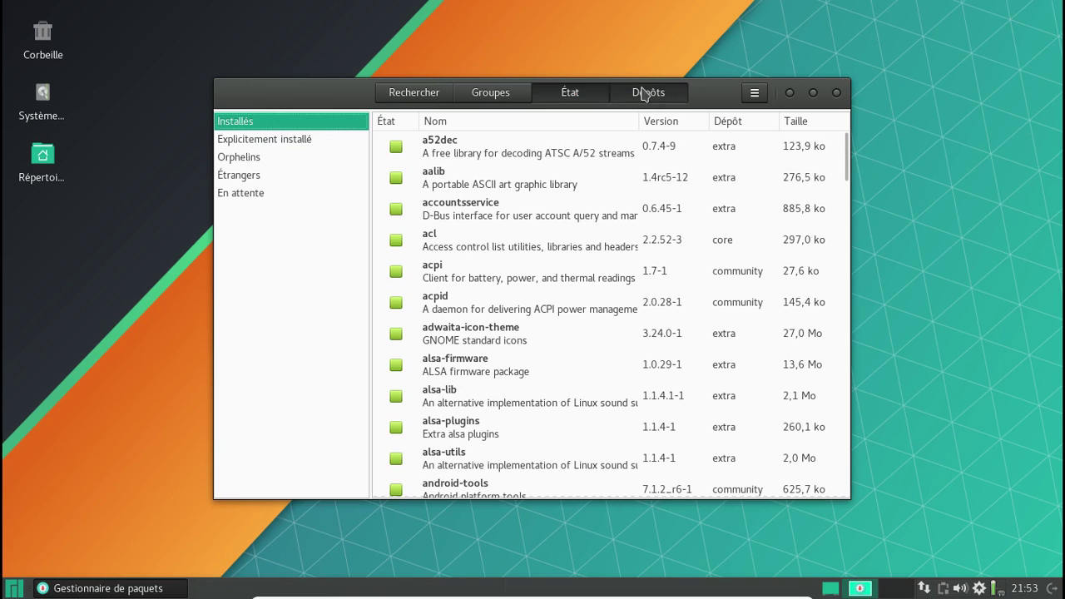
left_click(753, 94)
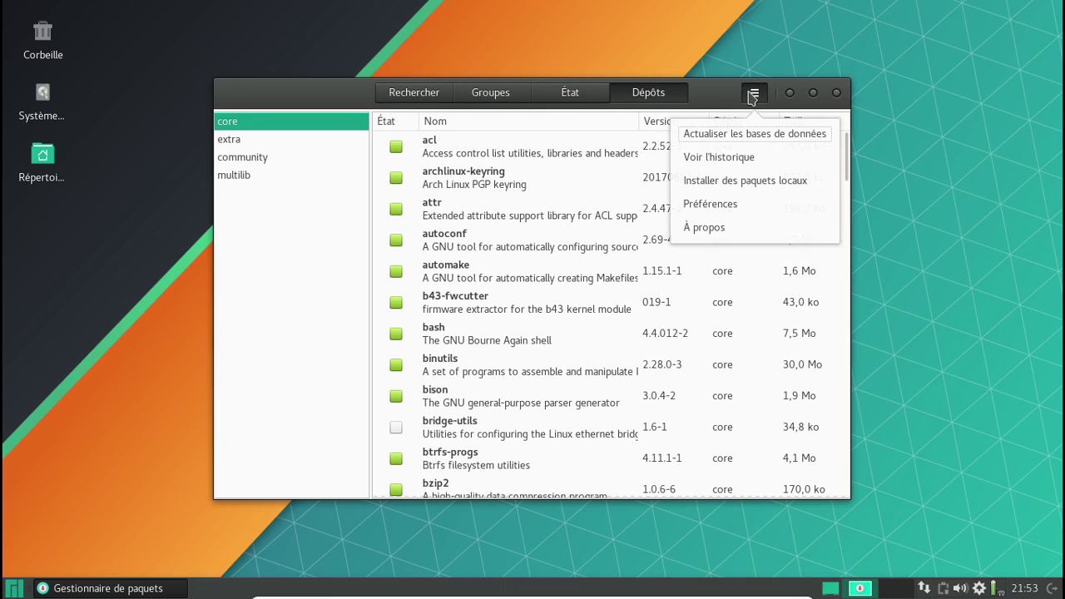
left_click(733, 203)
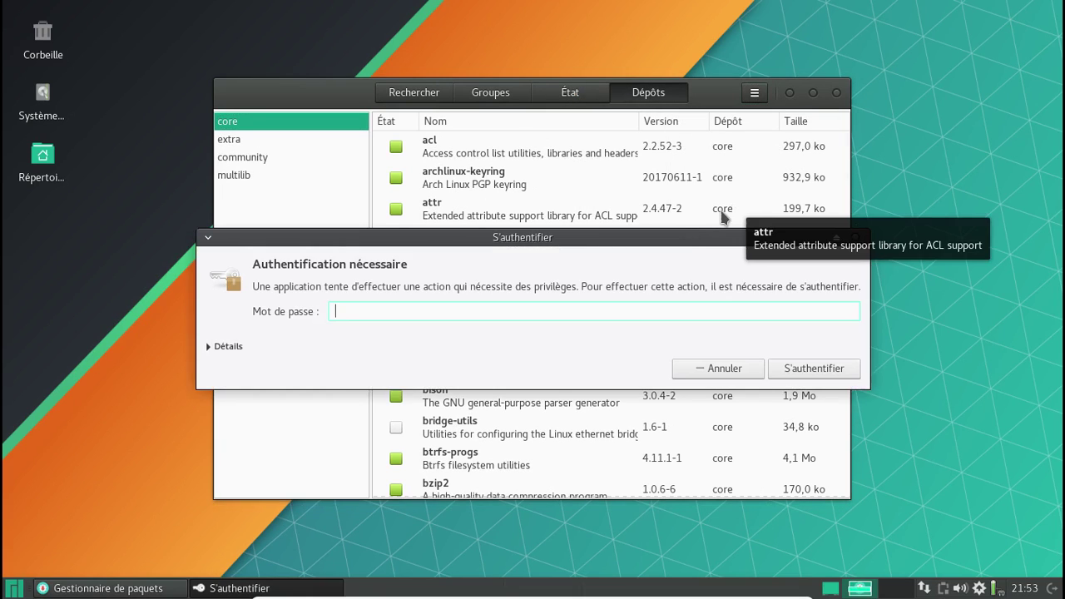
type("**********")
key("Return")
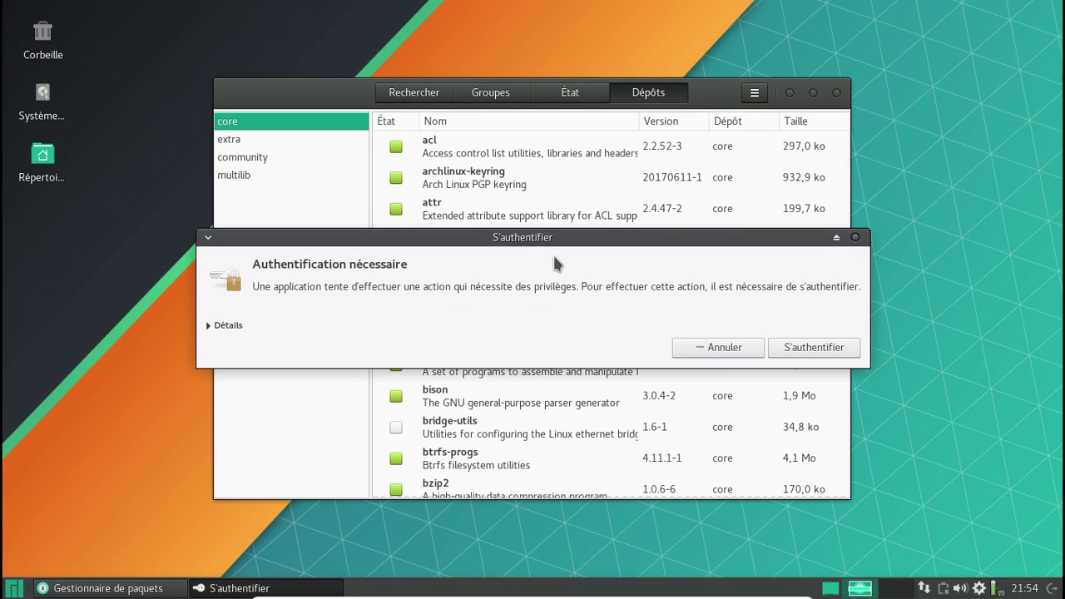
- Authenticate with the account password, activate AUR support in the package manager's preferences, and close them
type("******")
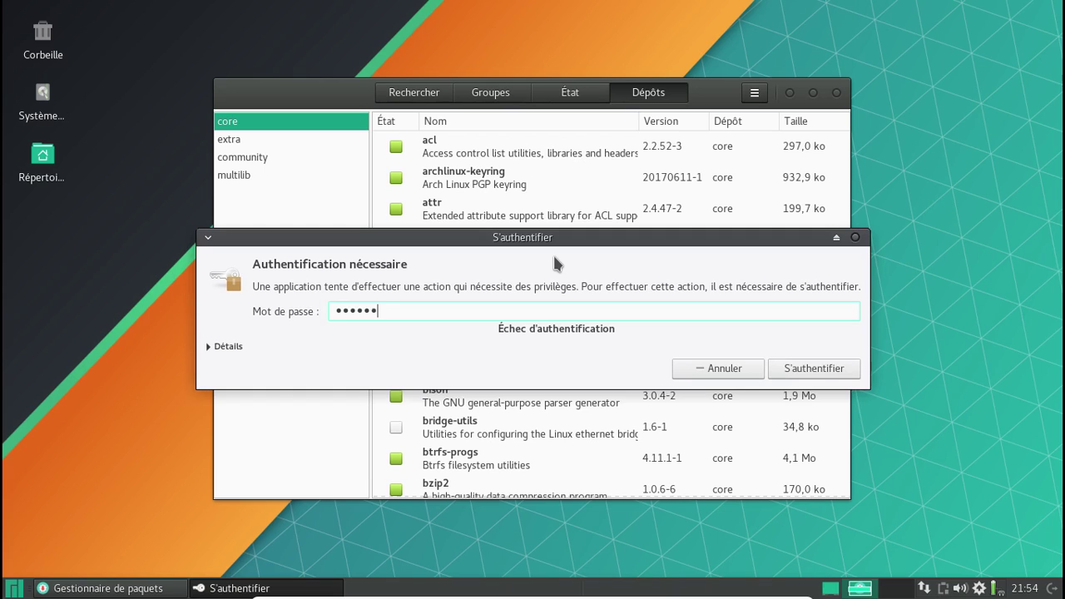
type("**")
key("Return")
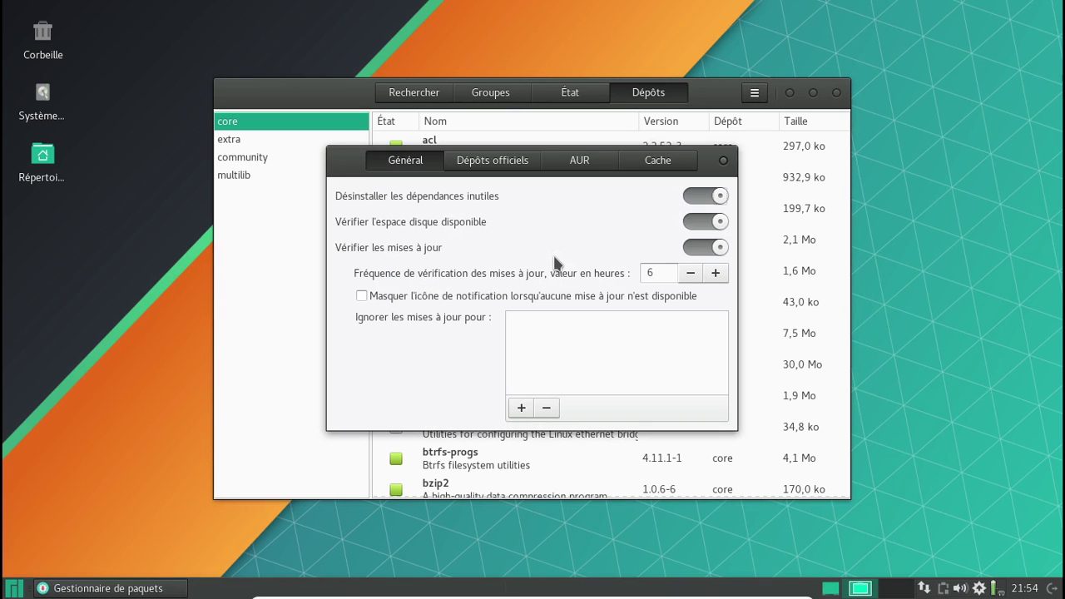
left_click(582, 163)
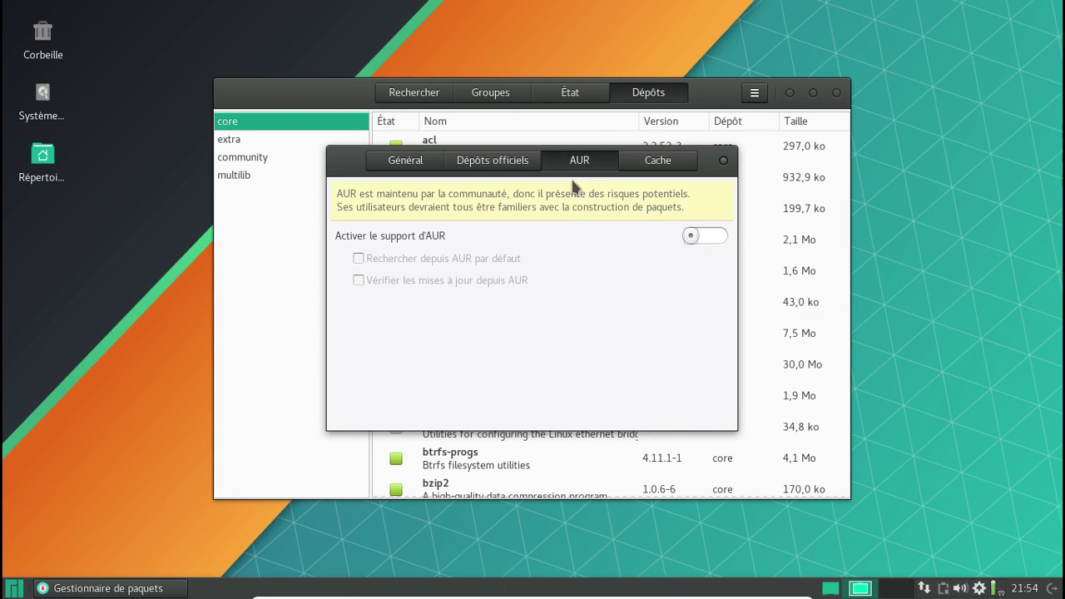
left_click(703, 235)
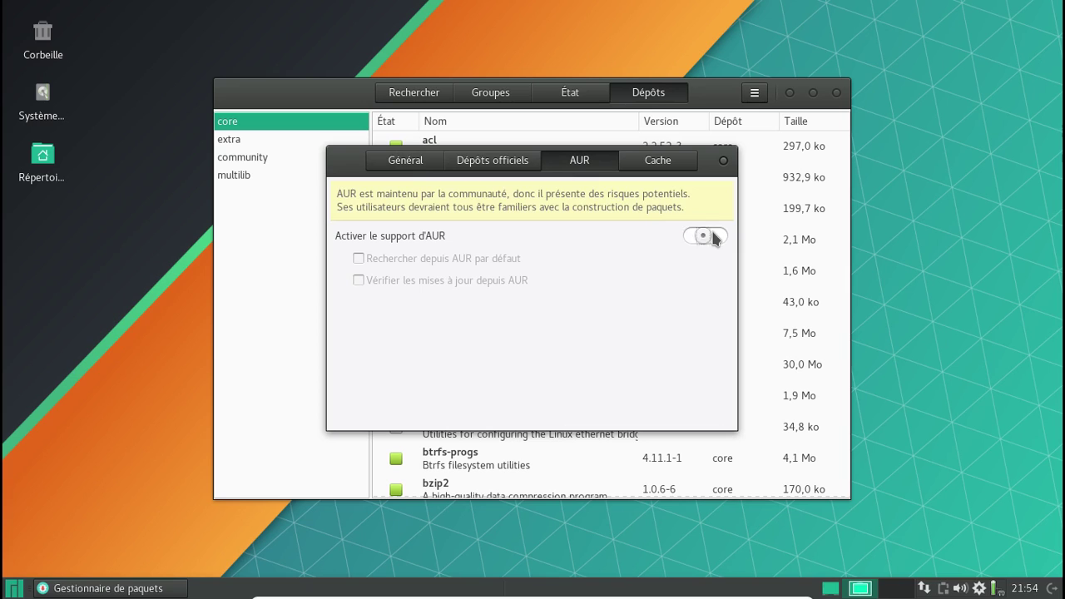
left_click(405, 160)
left_click(723, 160)
- Search the repositories for "smplayer" and install the smplayer package with its dependencies
left_click(407, 92)
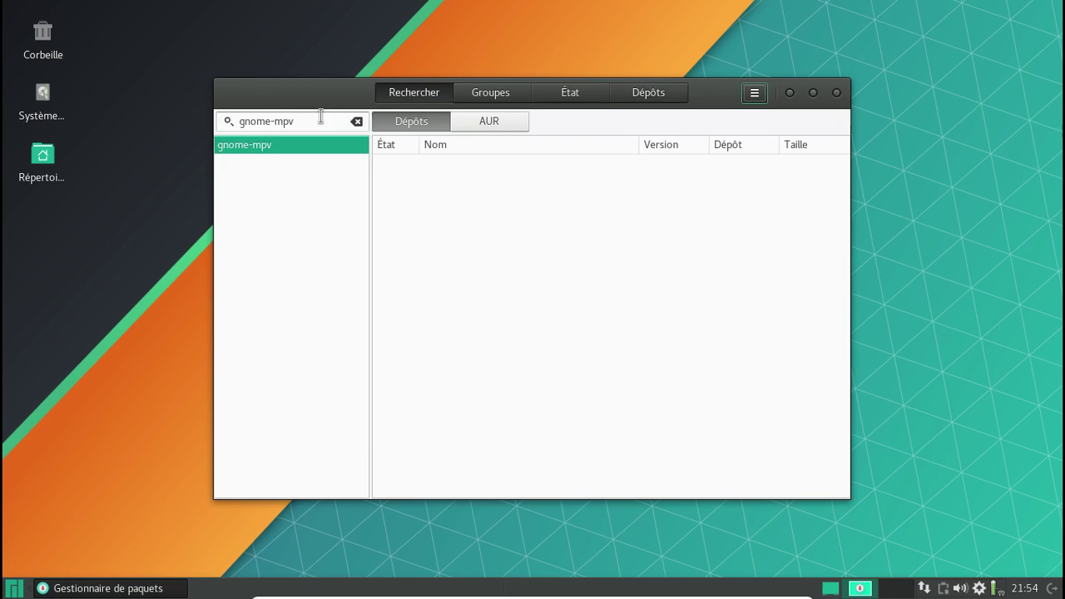
left_click_drag(309, 116, 200, 112)
type("s")
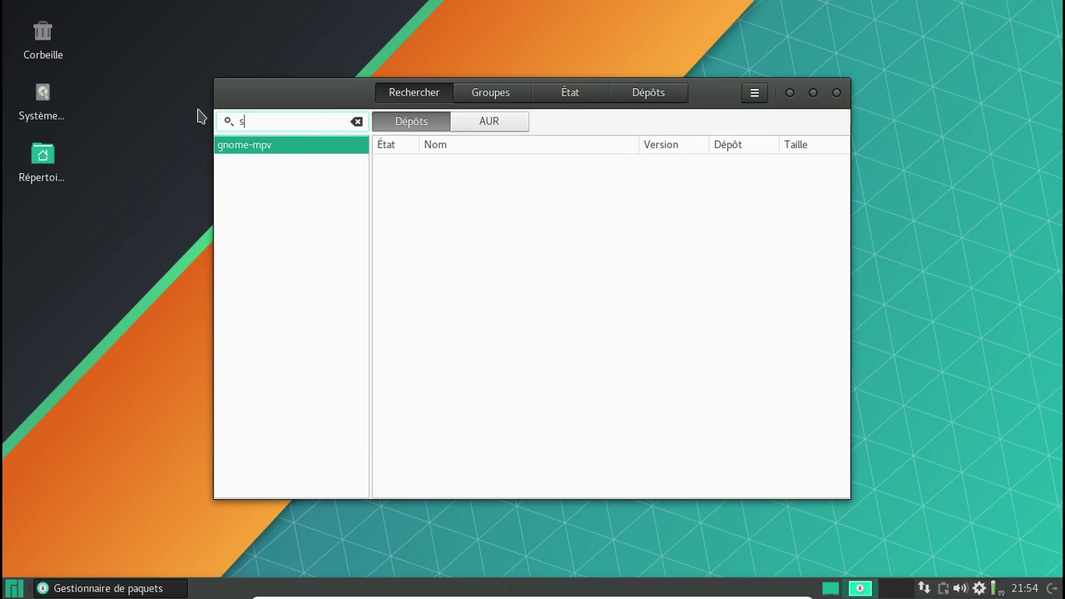
type("mplayer")
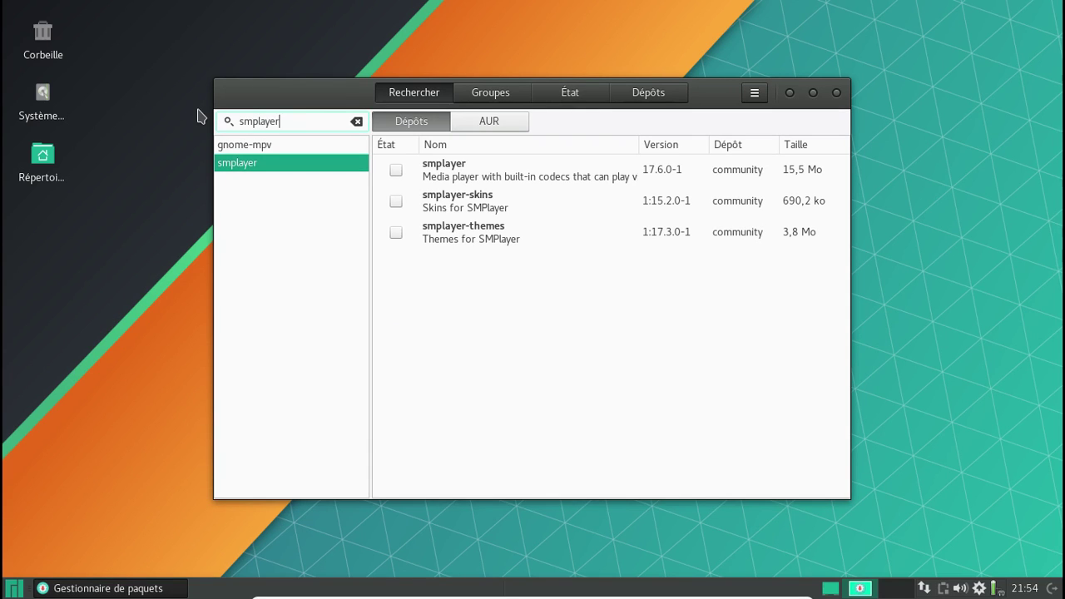
left_click(396, 170)
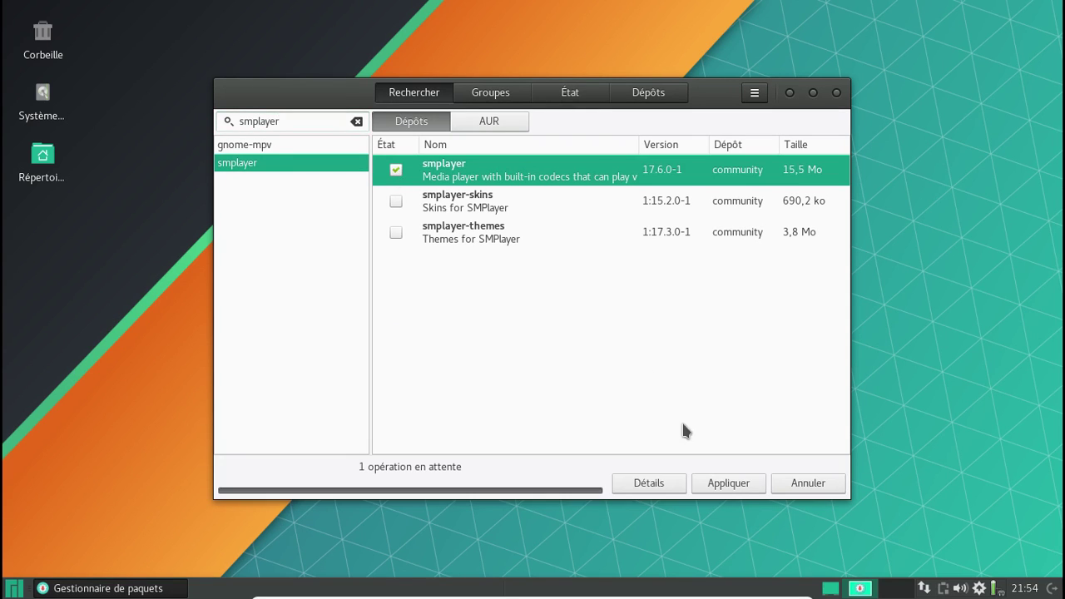
left_click(735, 488)
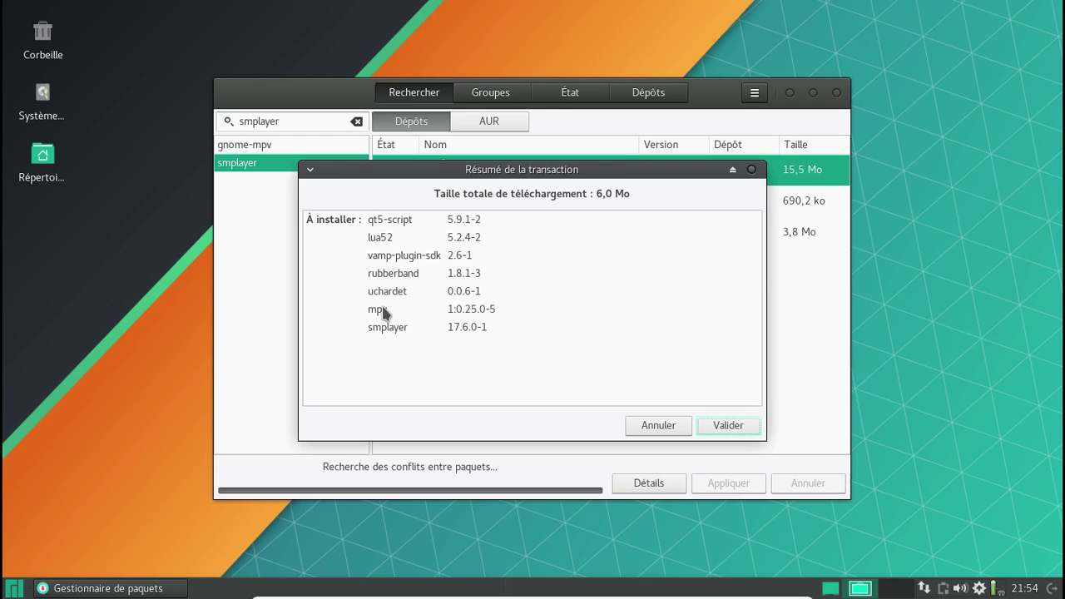
left_click(723, 424)
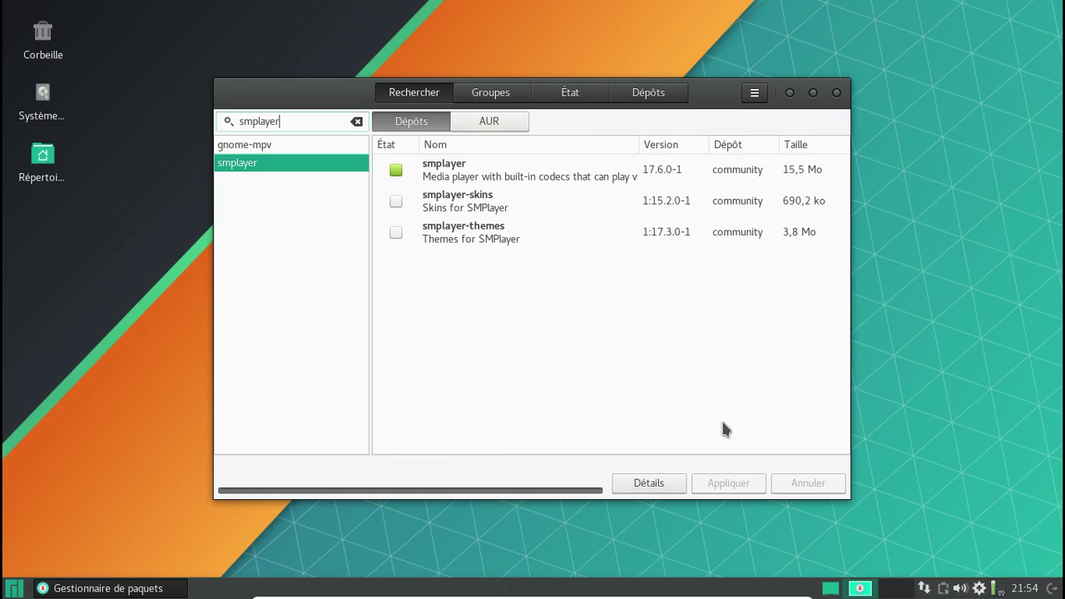
- Search the repositories for "vlc" and uninstall the vlc-nightly package along with its unneeded dependencies
key("ctrl+a")
key("BackSpace")
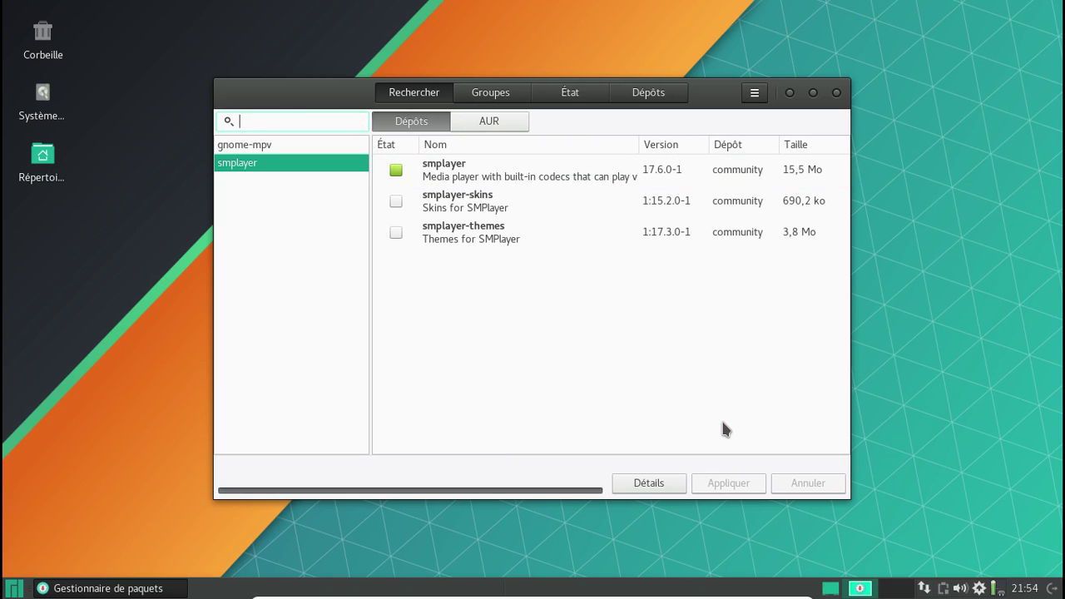
type("bl")
type("lc")
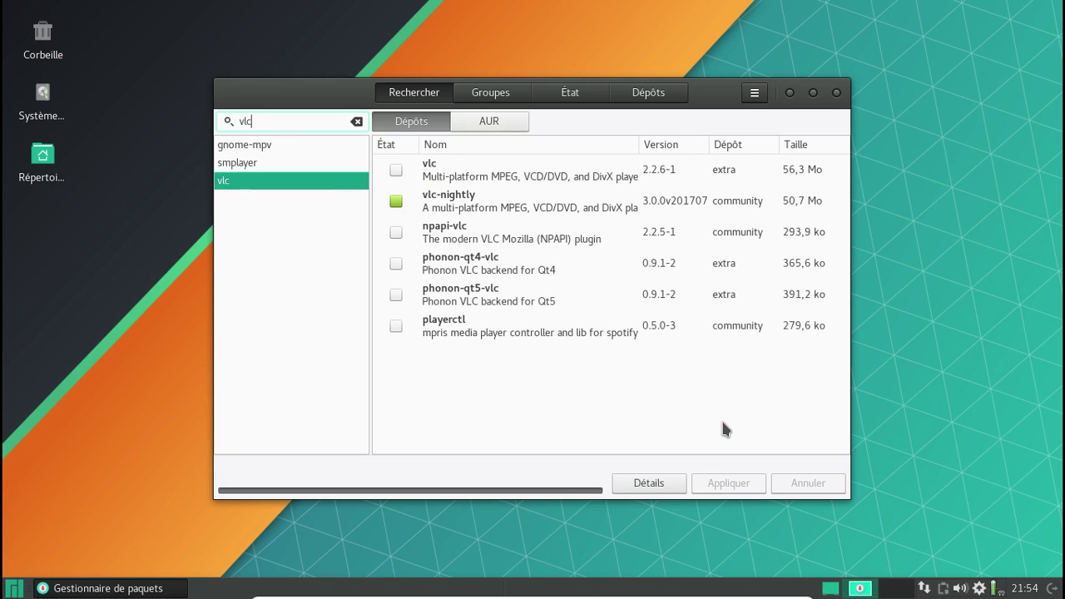
left_click(396, 202)
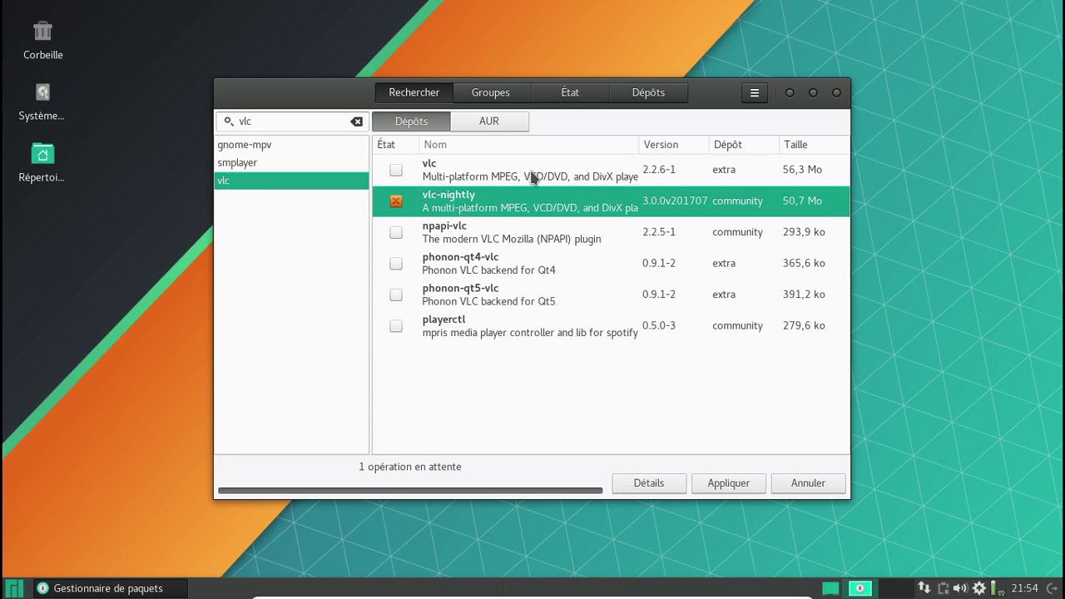
left_click(728, 483)
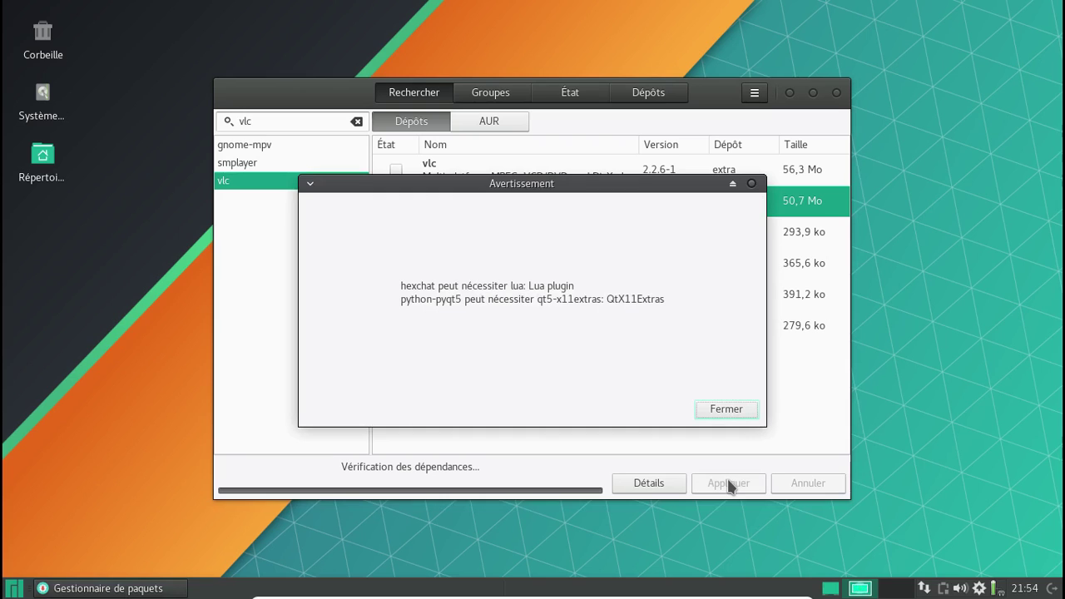
left_click(726, 408)
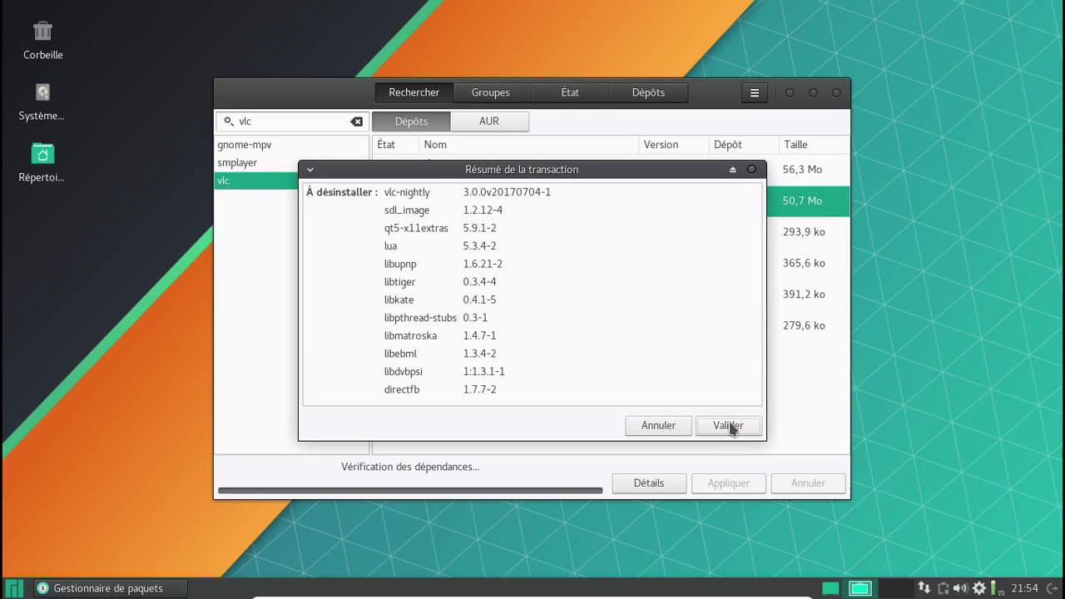
left_click(729, 426)
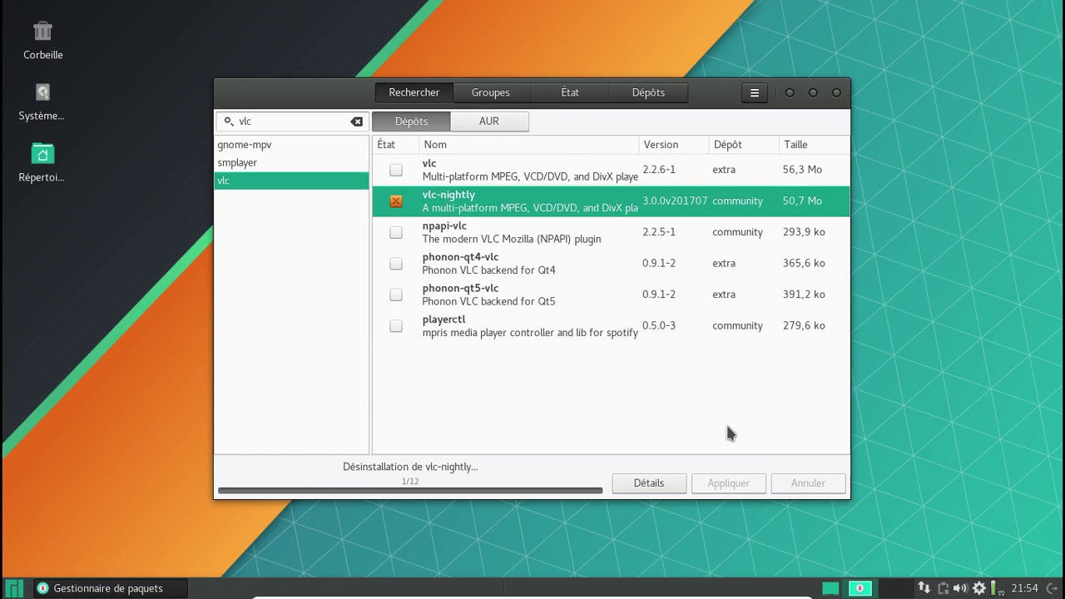
- Find and launch SMPlayer, close the package manager, and move the player window towards the middle of the desktop
left_click(13, 589)
type("s")
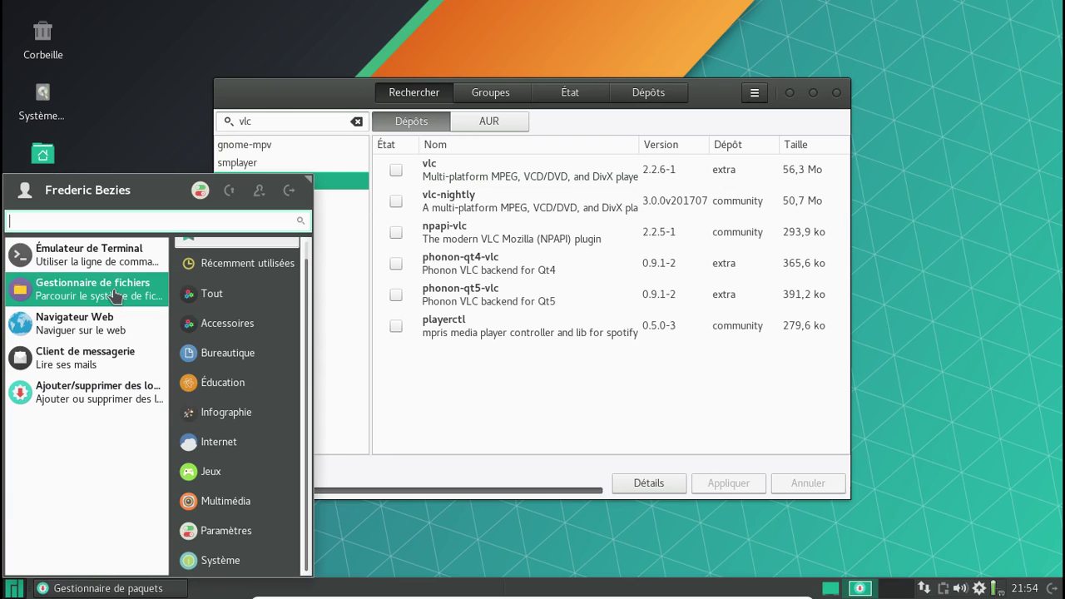
type("mpl")
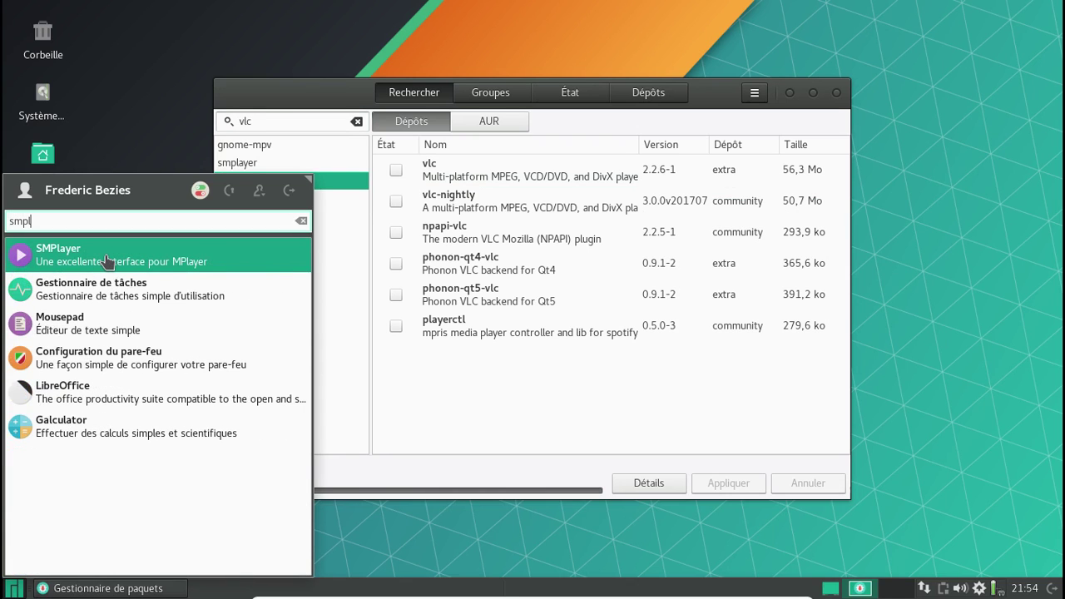
left_click(106, 254)
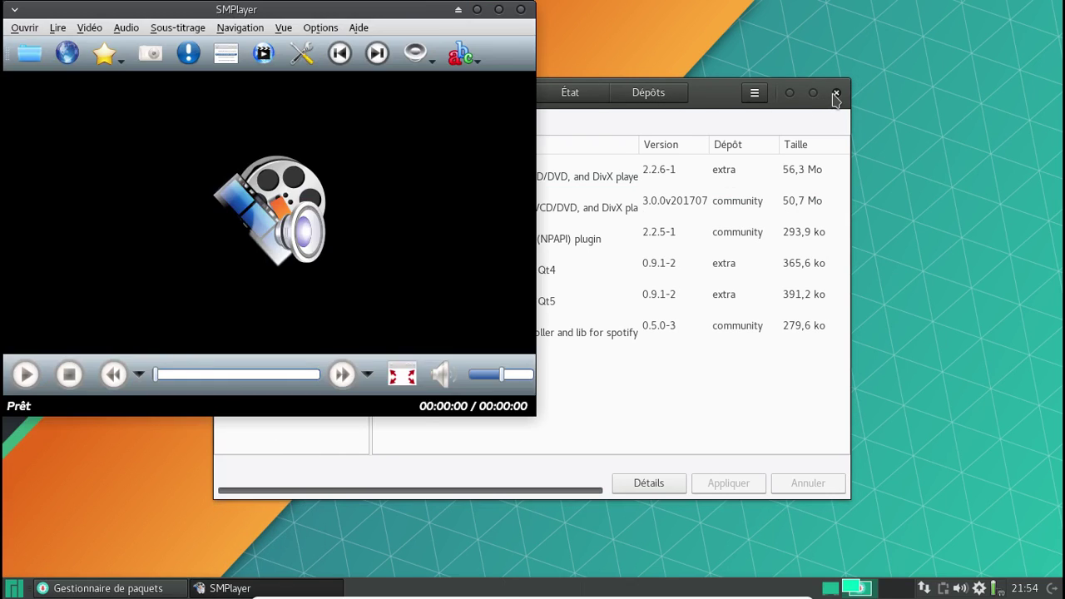
left_click(836, 92)
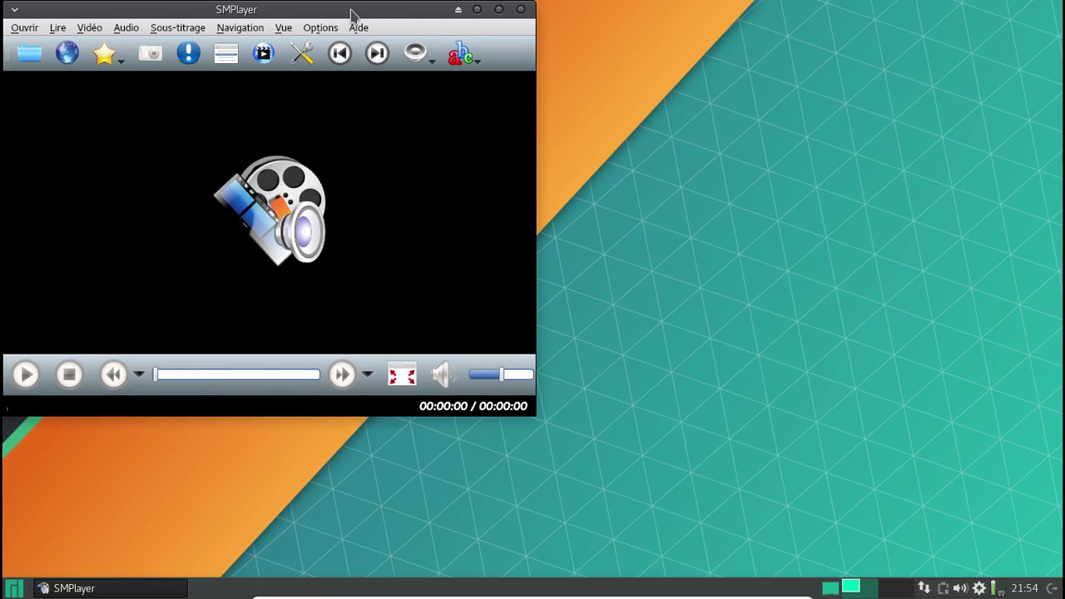
left_click_drag(352, 11, 565, 34)
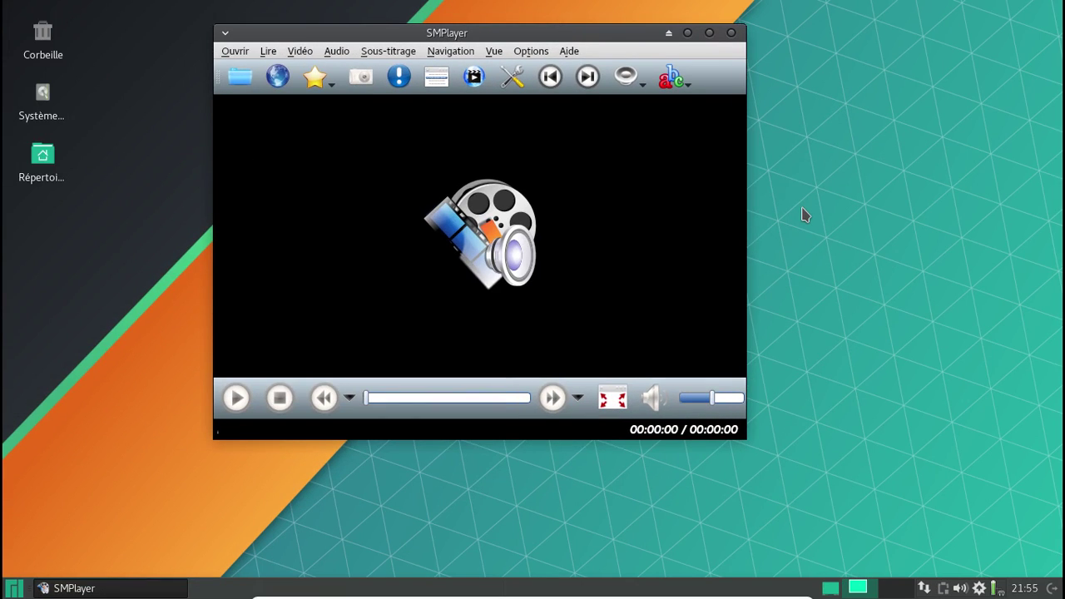
- Check the player's version in the À propos de SMPlayer window, dismissing the Firefox window, and close SMPlayer
left_click(570, 51)
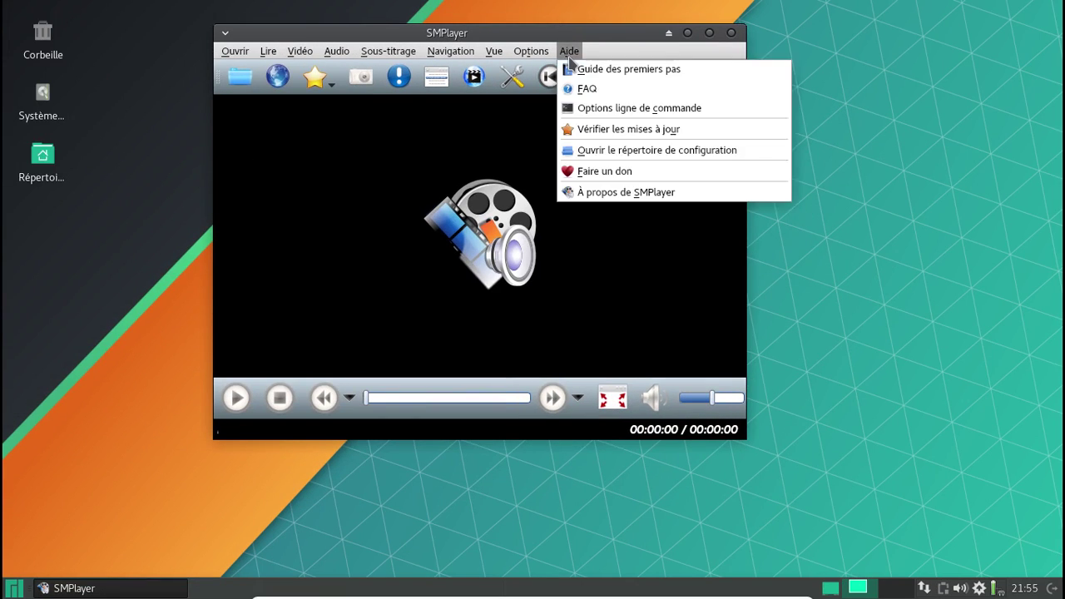
left_click(611, 194)
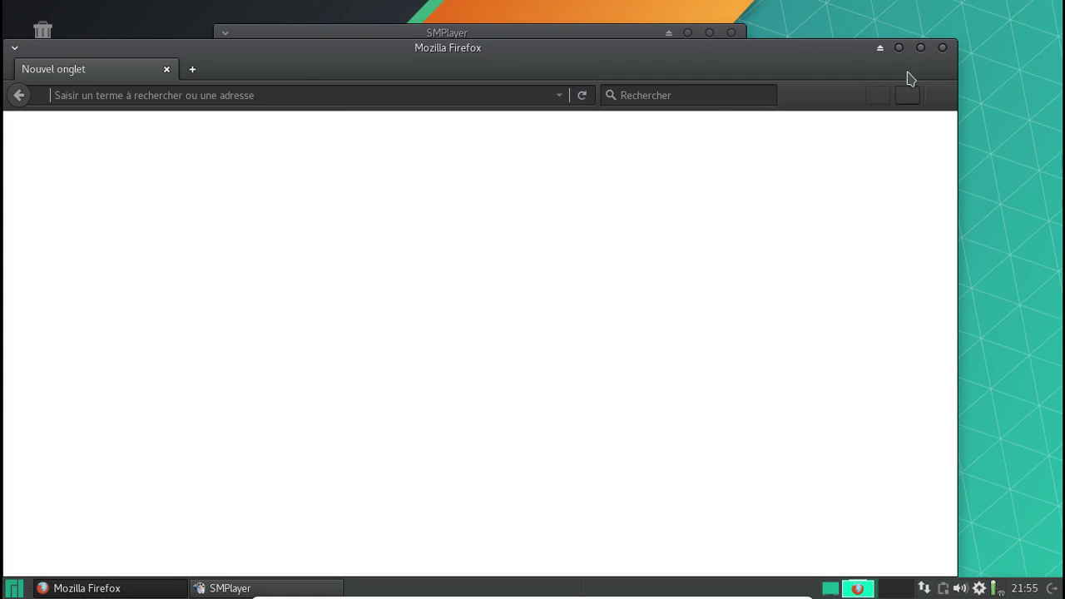
left_click(942, 48)
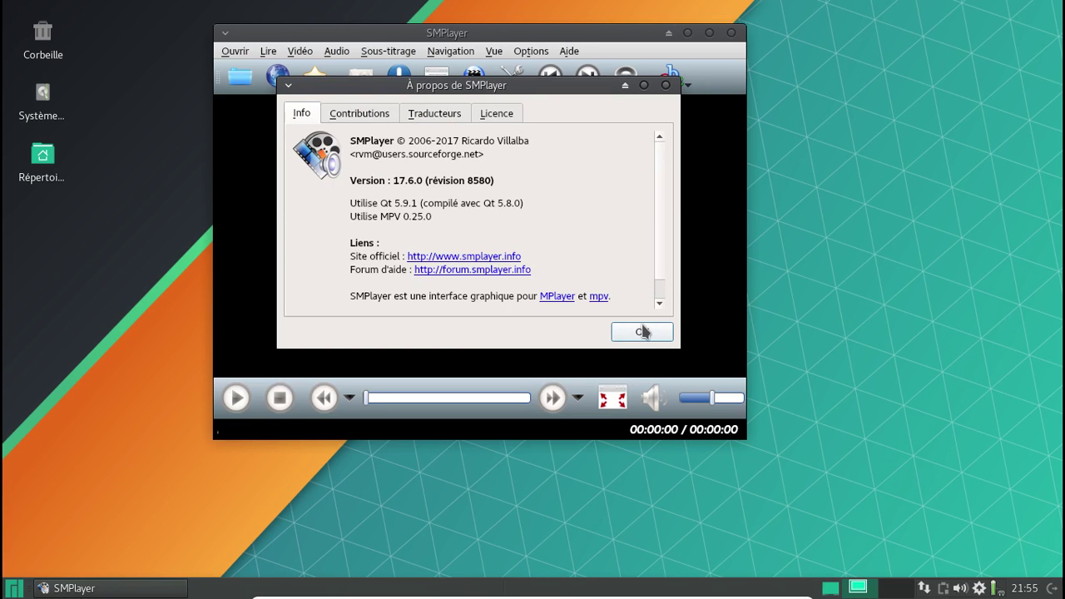
left_click(642, 333)
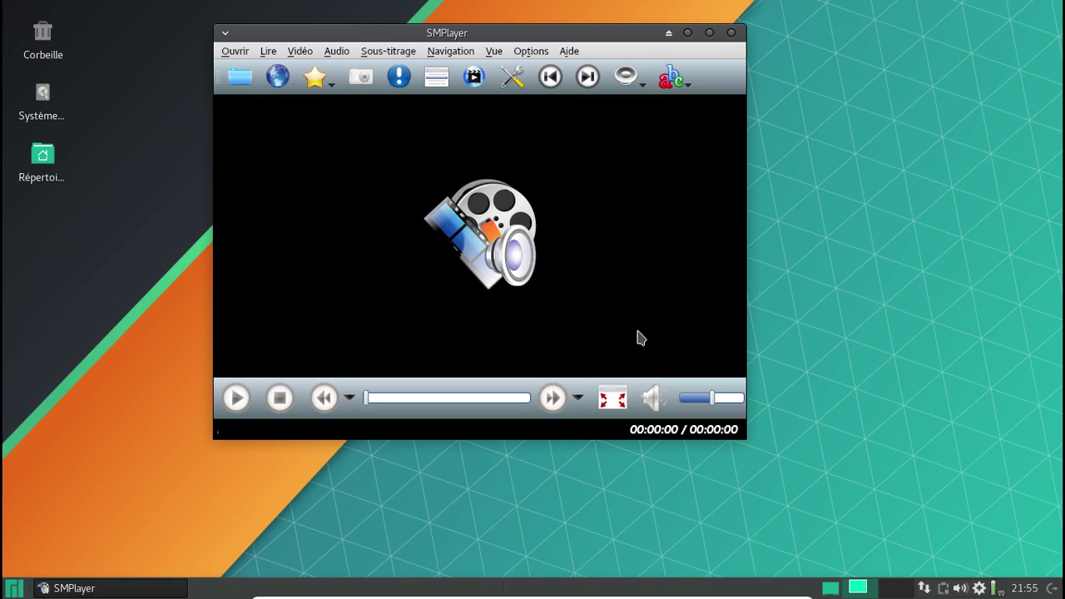
left_click(732, 33)
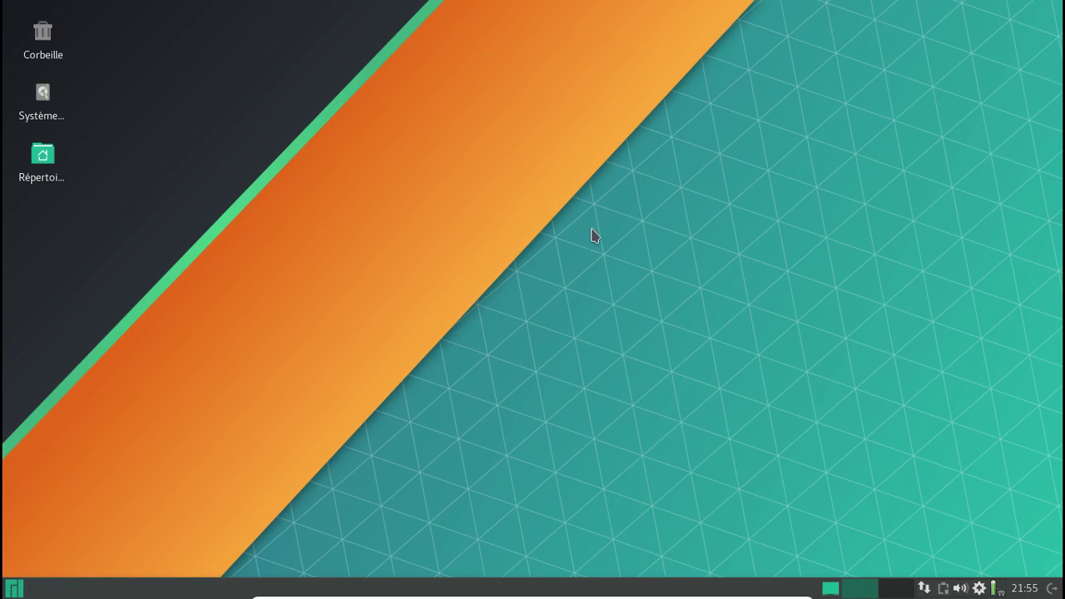
- Review the applications in the Infographie, Jeux, Multimédia, Paramètres and Système categories
left_click(13, 589)
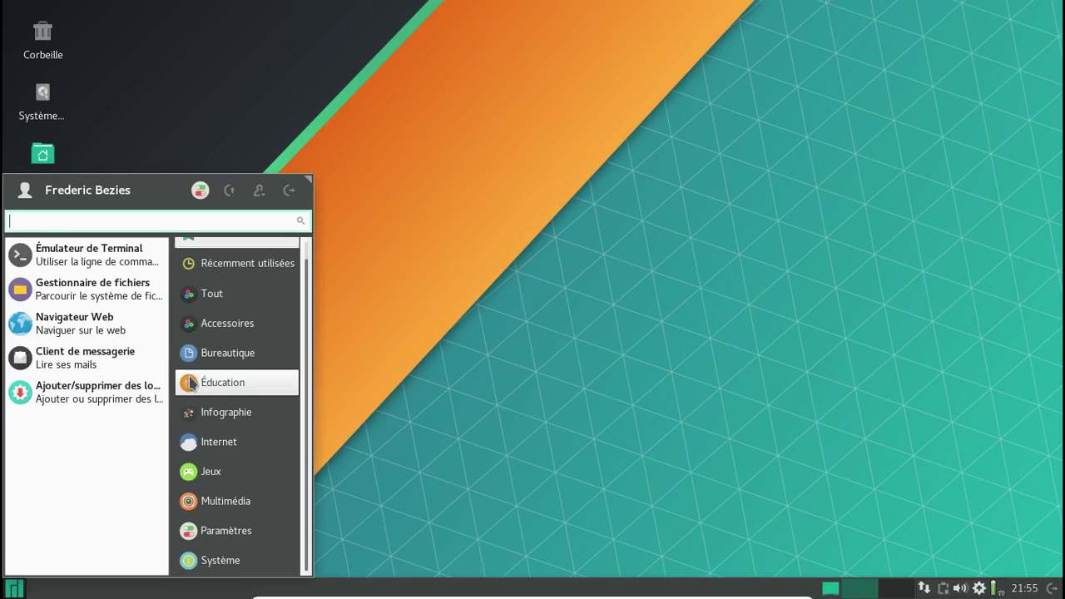
left_click(223, 412)
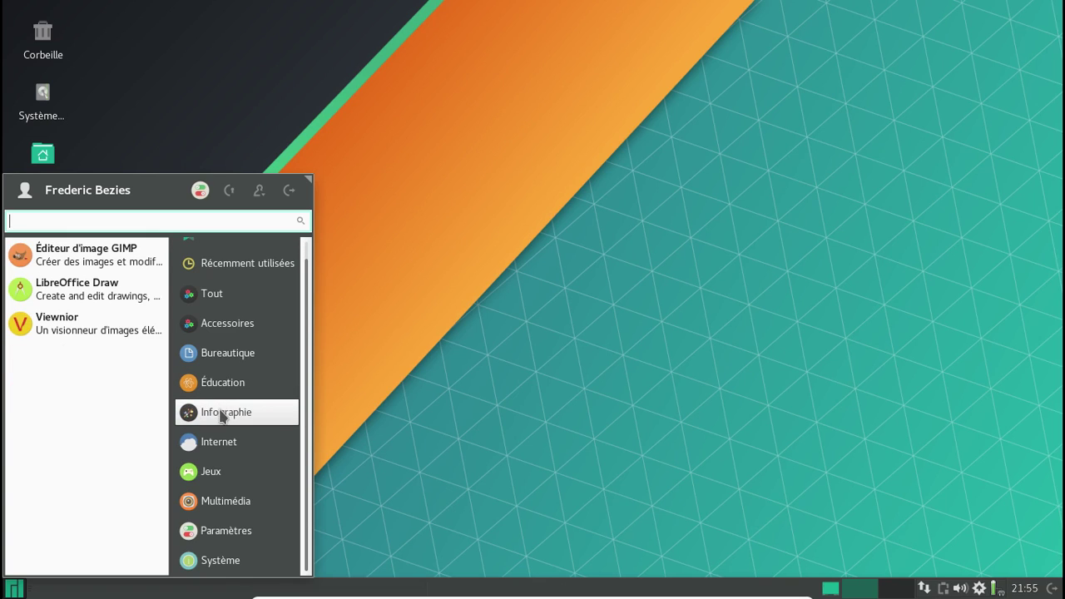
left_click(217, 471)
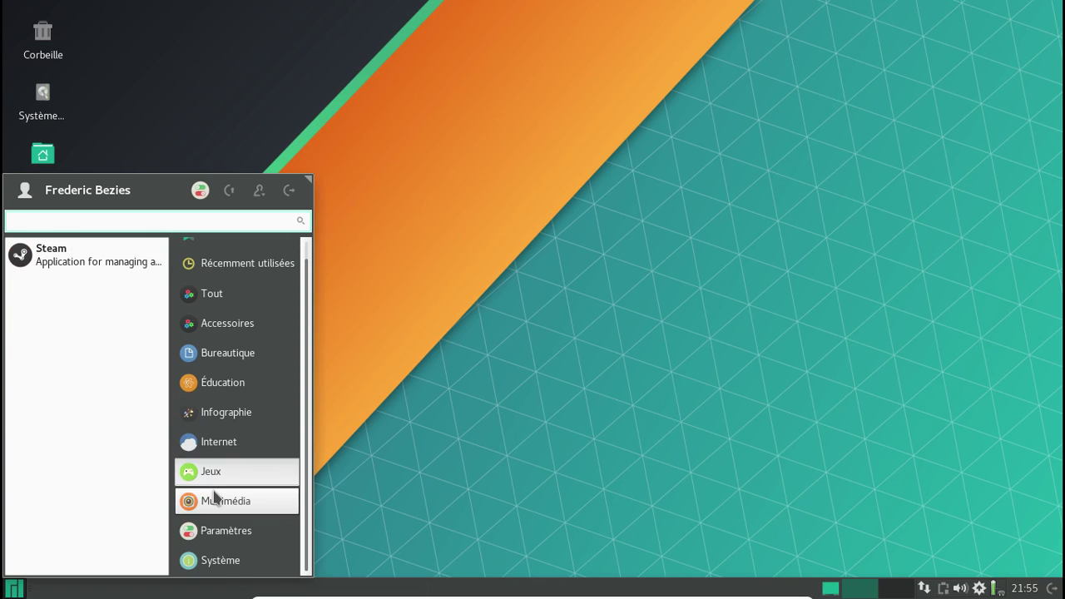
left_click(215, 497)
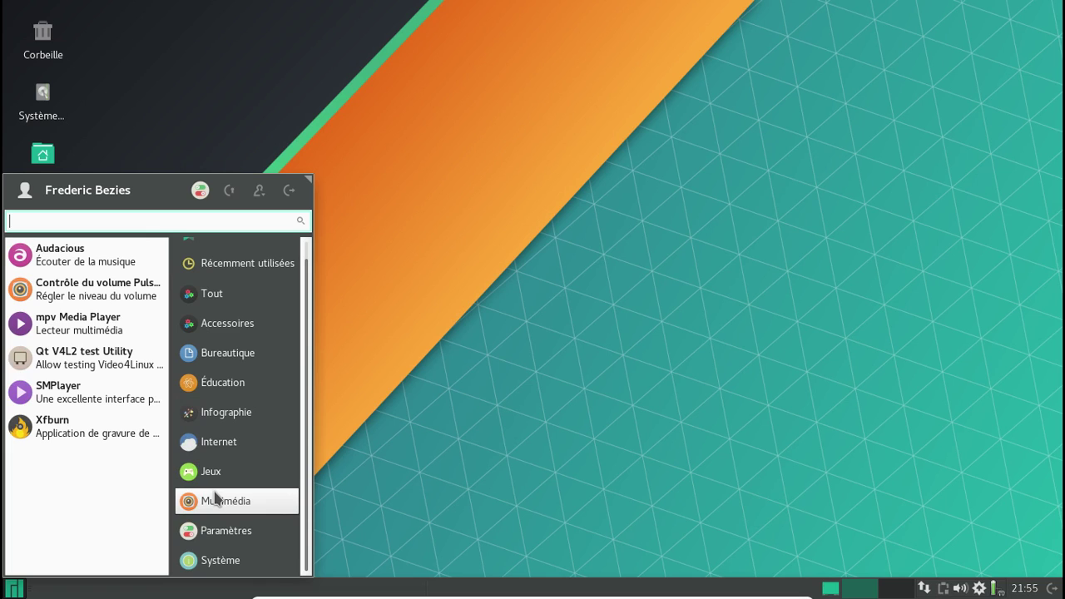
left_click(213, 528)
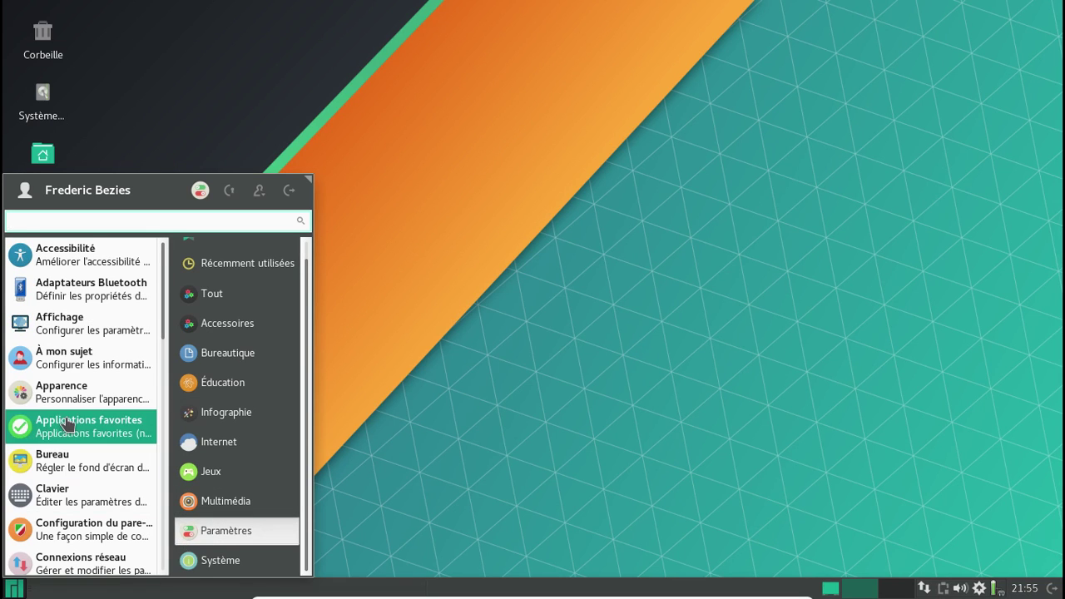
scroll(83, 423, "down", 5)
left_click(250, 563)
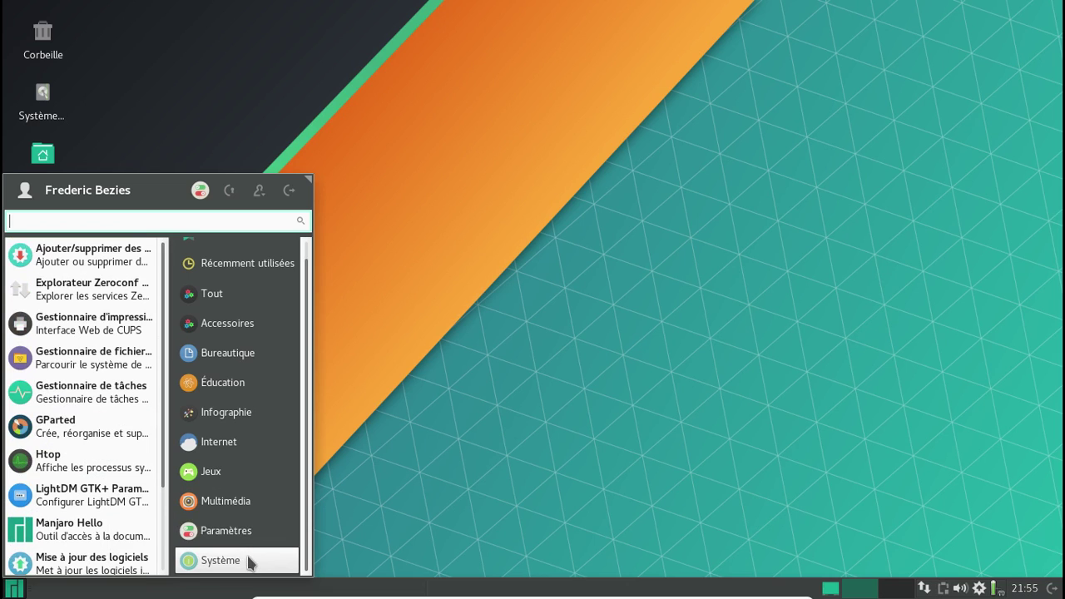
scroll(133, 501, "down", 3)
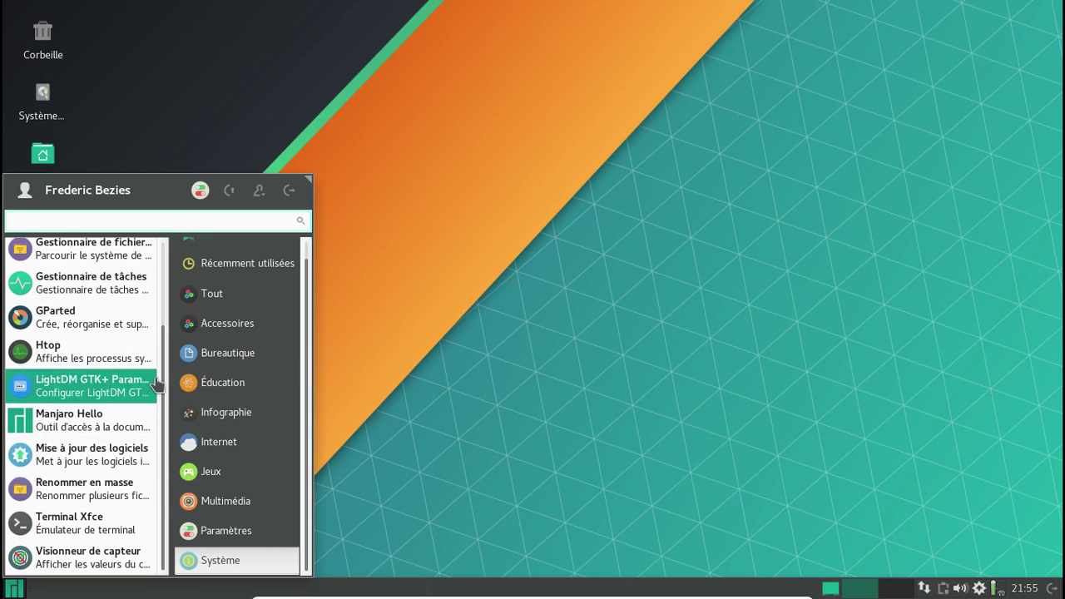
left_click(377, 181)
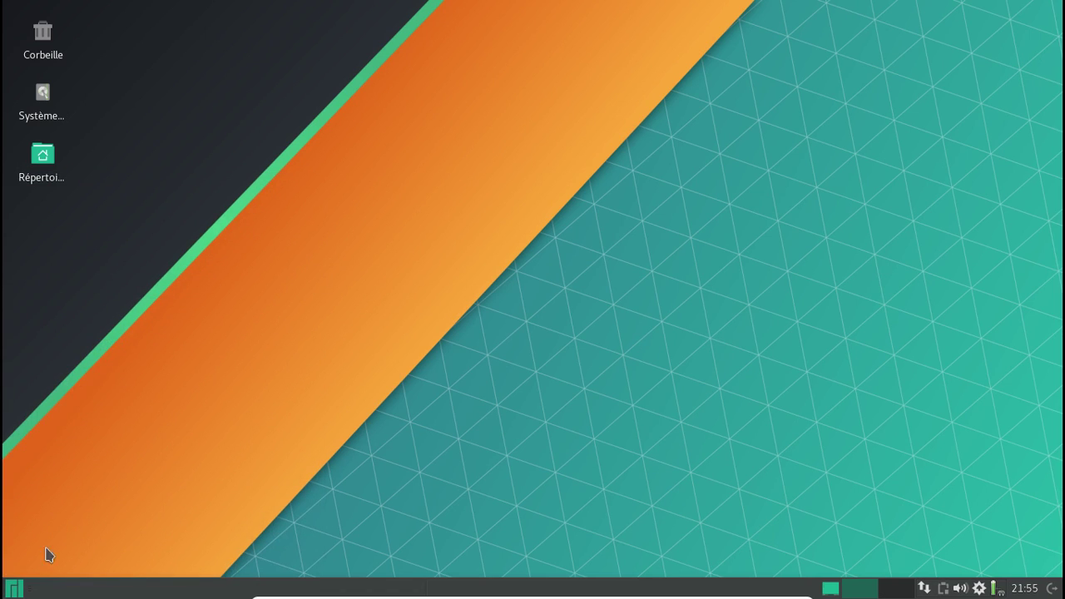
left_click(16, 589)
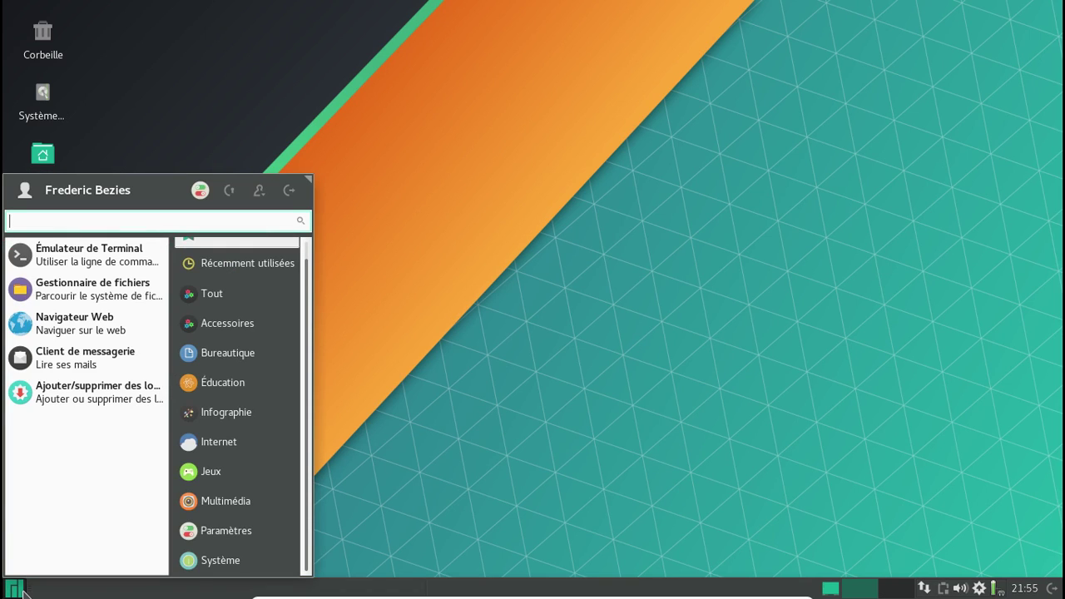
left_click(280, 192)
left_click(620, 239)
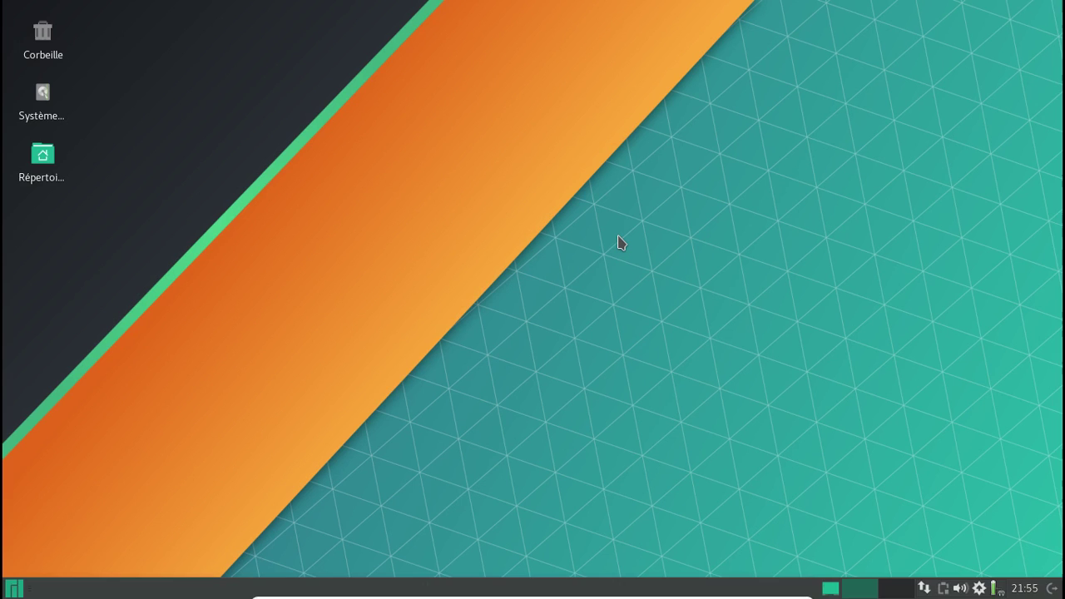